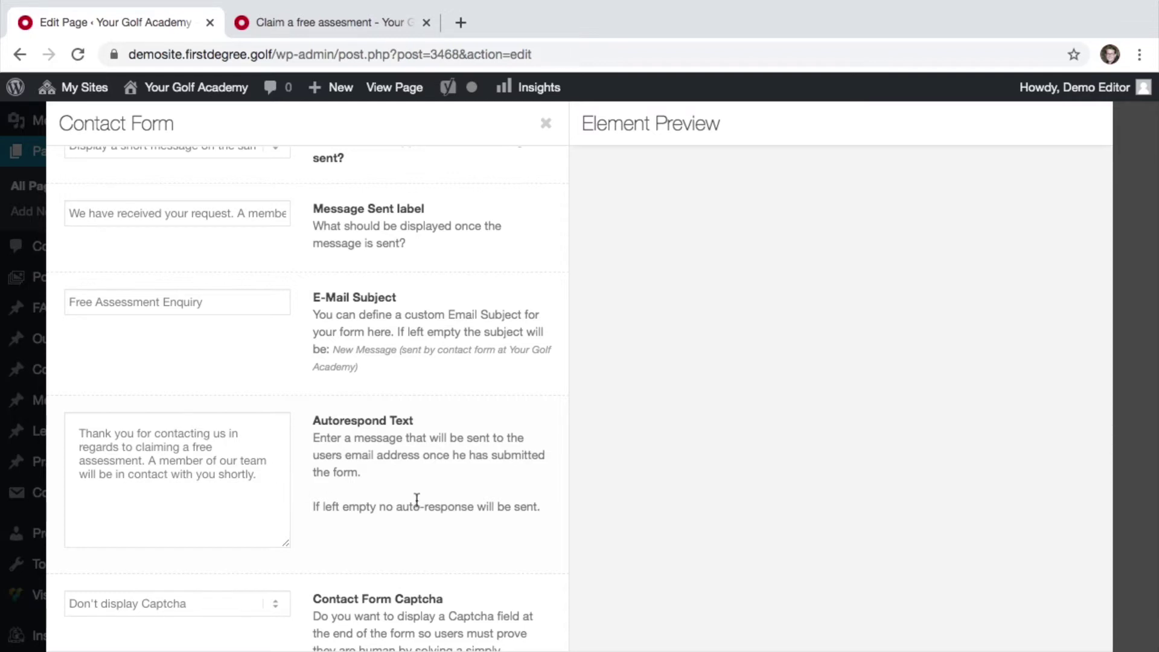
- Save the Contact Form element with the Free Assessment Enquiry subject and autoresponse text
scroll(469, 520, down, 5)
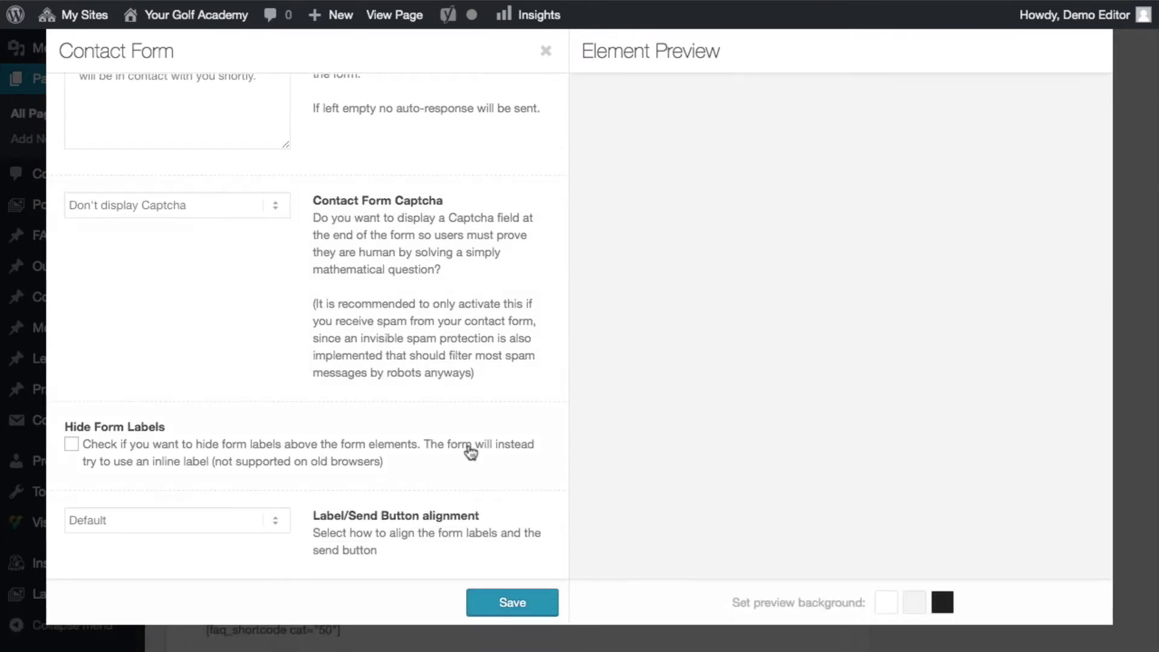
click(534, 601)
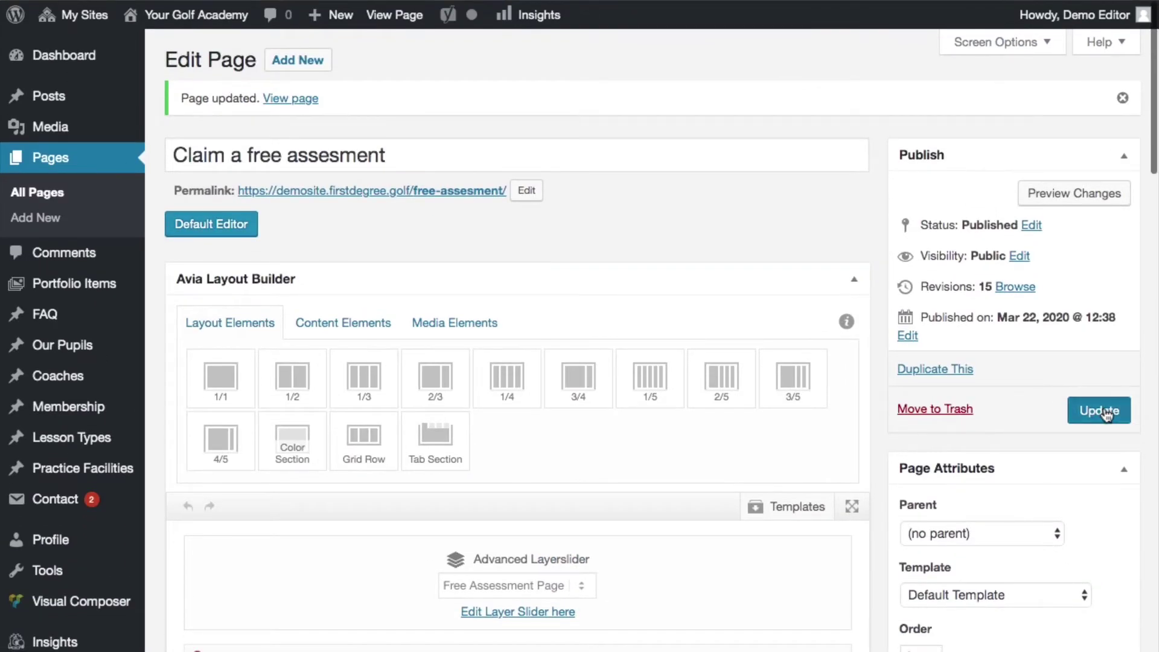
- Update the Claim a free assesment page to publish the contact form changes
click(1105, 411)
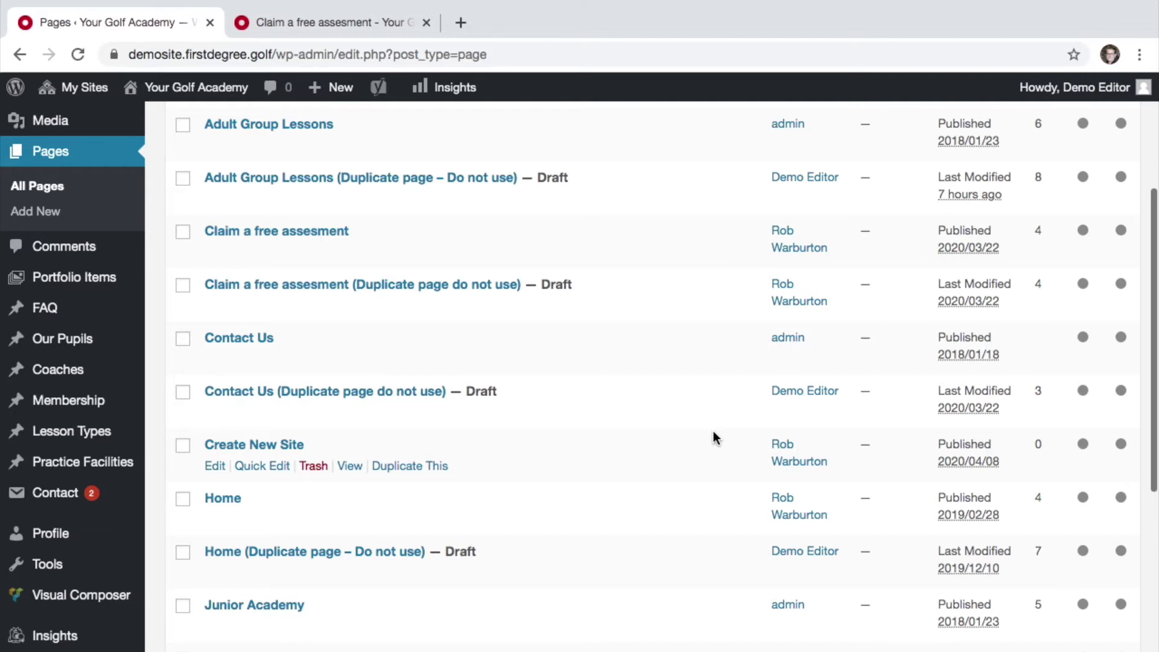
click(331, 25)
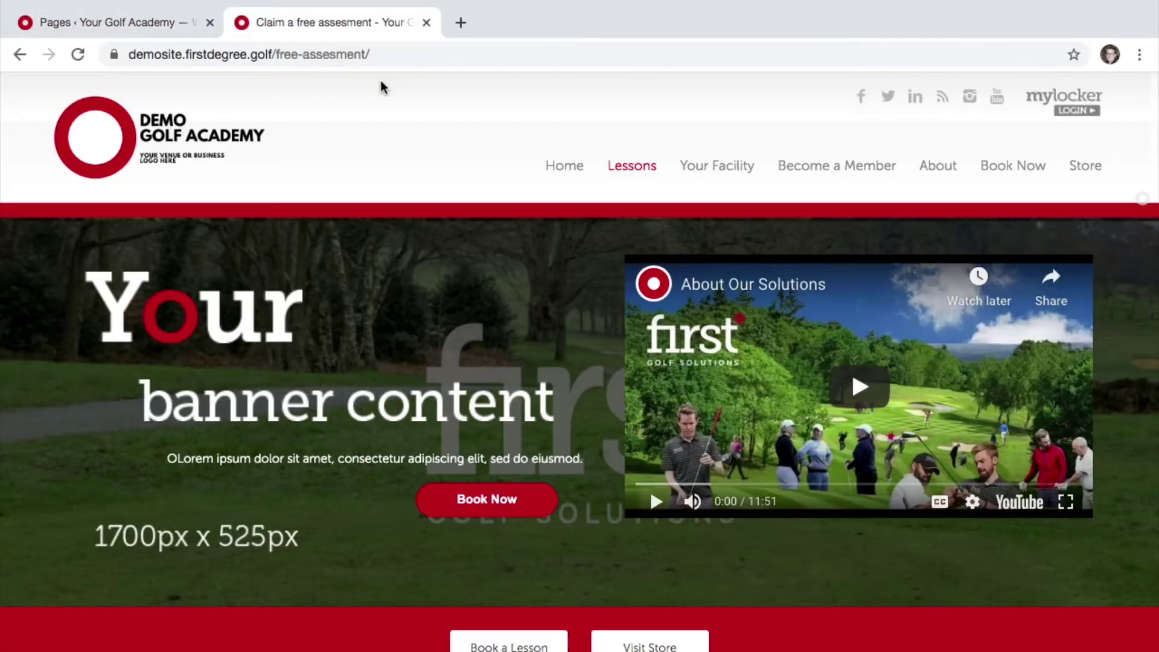
- Scroll down through the live page's enquiry form fields and back up to the banner
scroll(549, 283, down, 1)
scroll(550, 283, up, 2)
scroll(669, 350, down, 5)
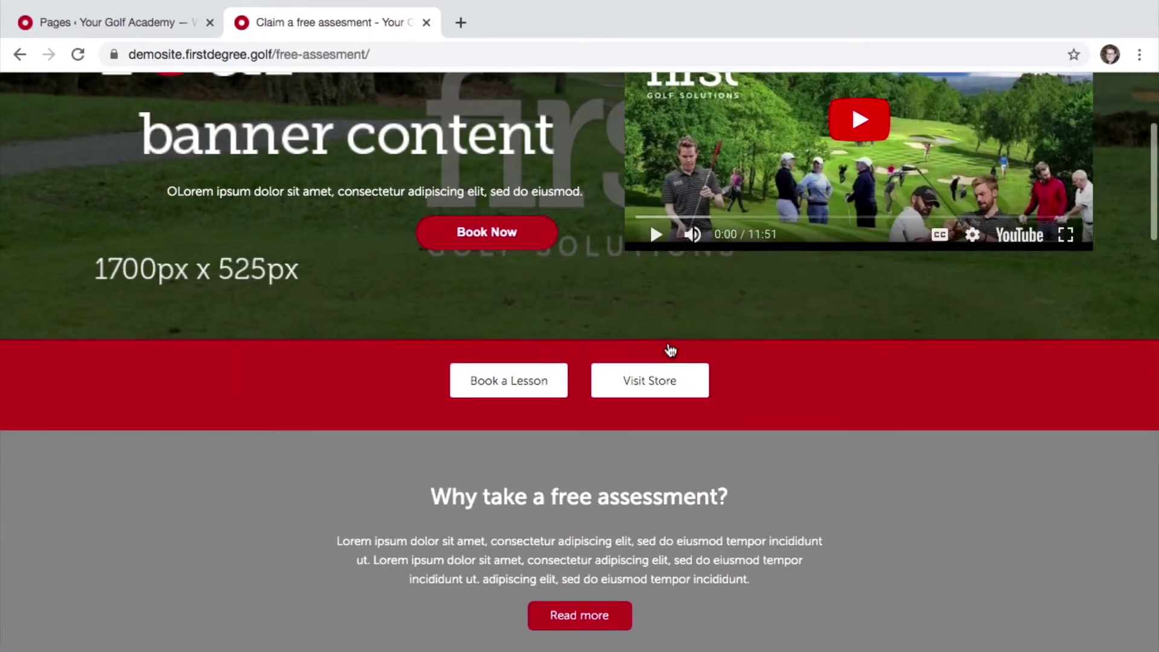
scroll(670, 350, down, 3)
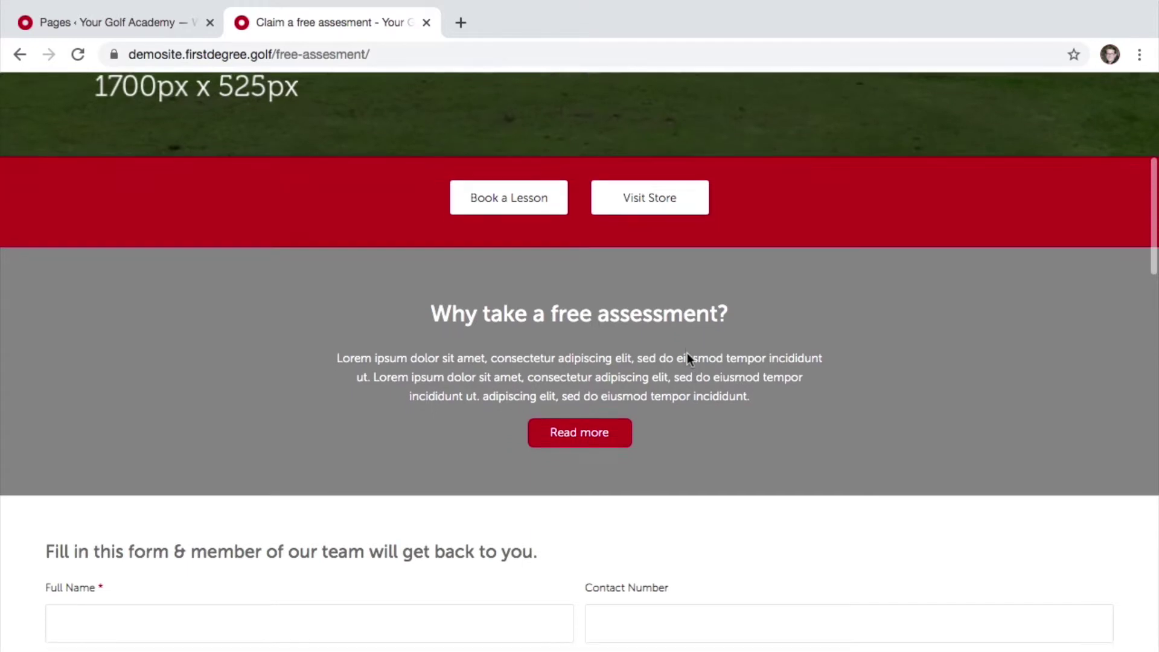
scroll(687, 352, down, 2)
scroll(688, 356, down, 2)
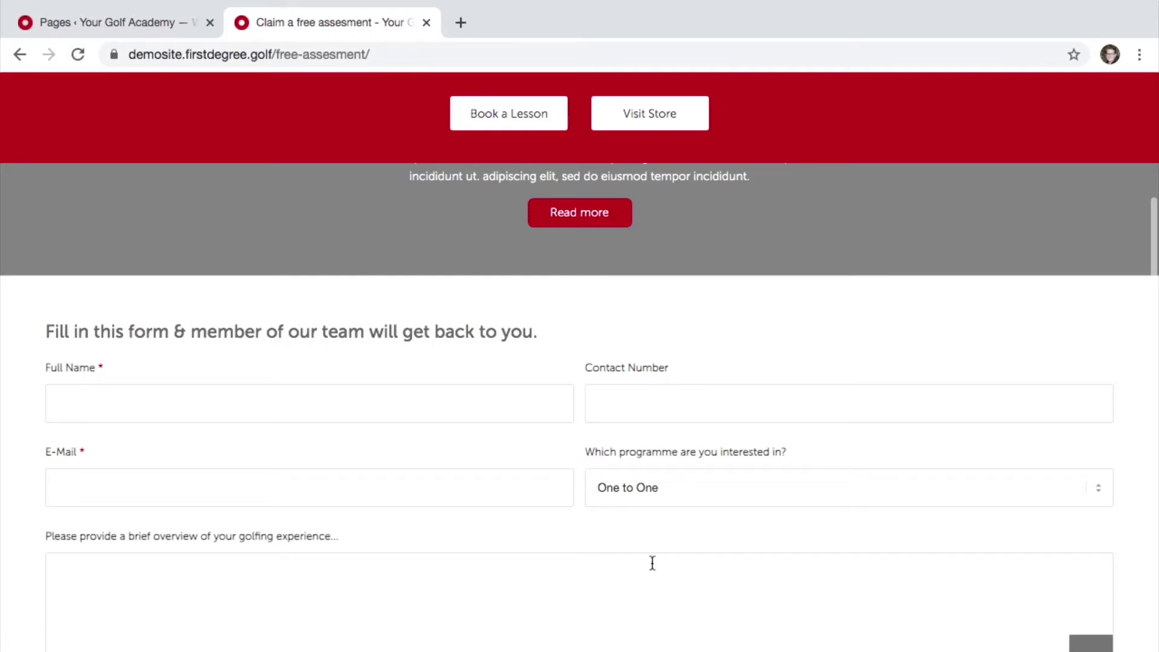
scroll(652, 562, down, 1)
scroll(617, 514, down, 2)
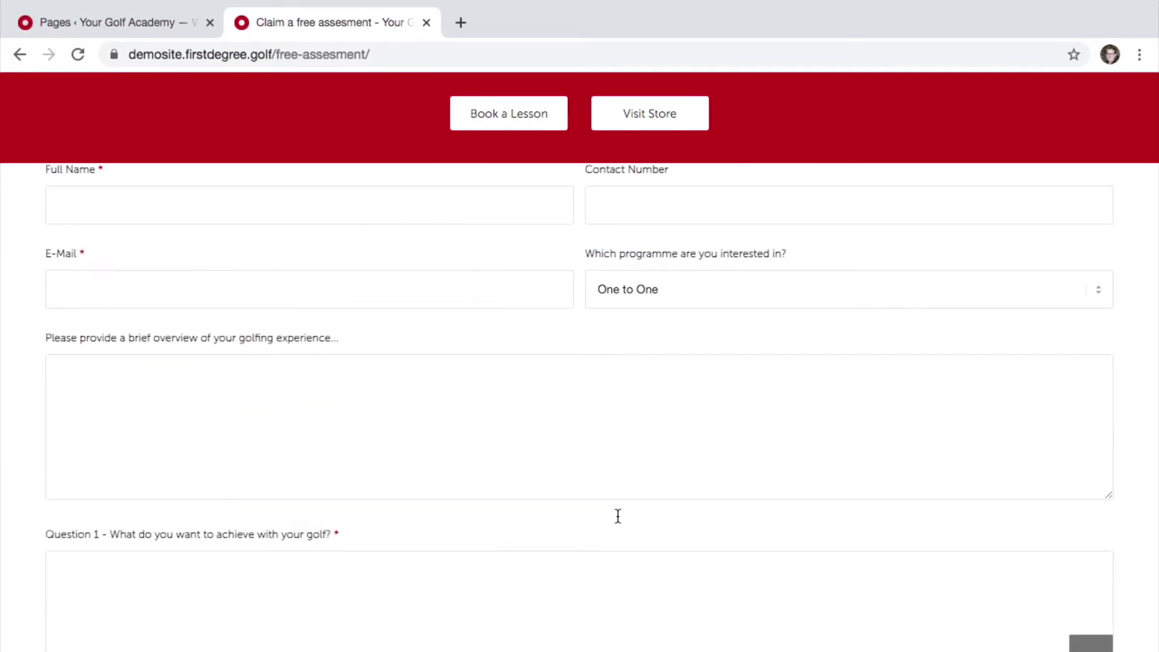
scroll(617, 516, up, 4)
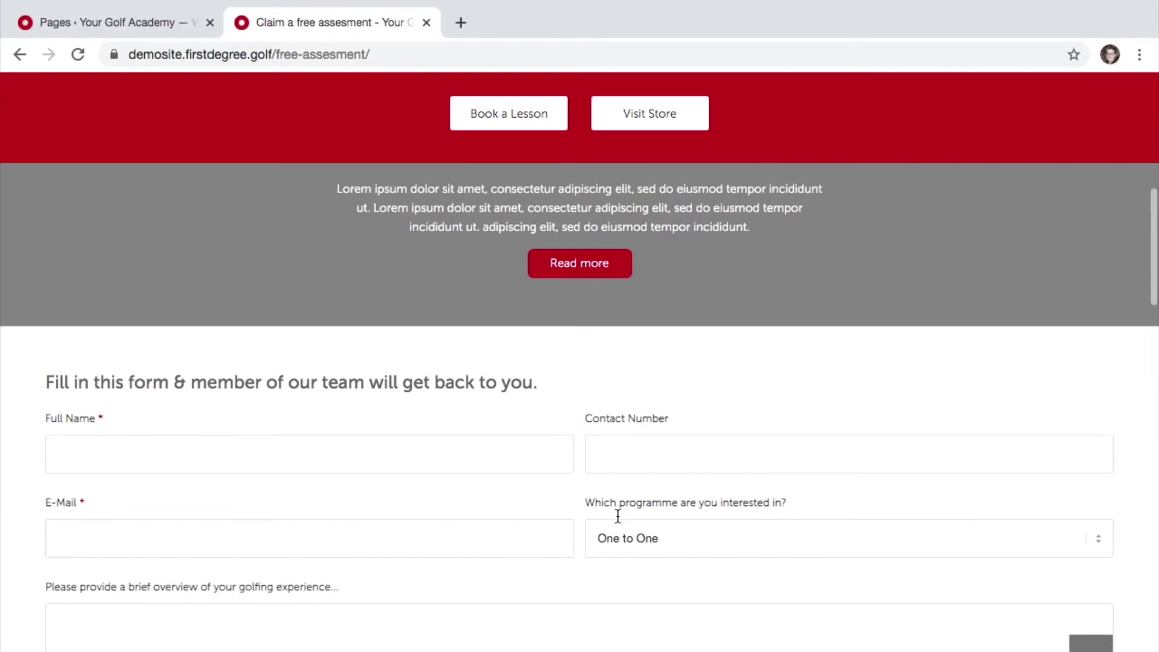
scroll(617, 516, down, 3)
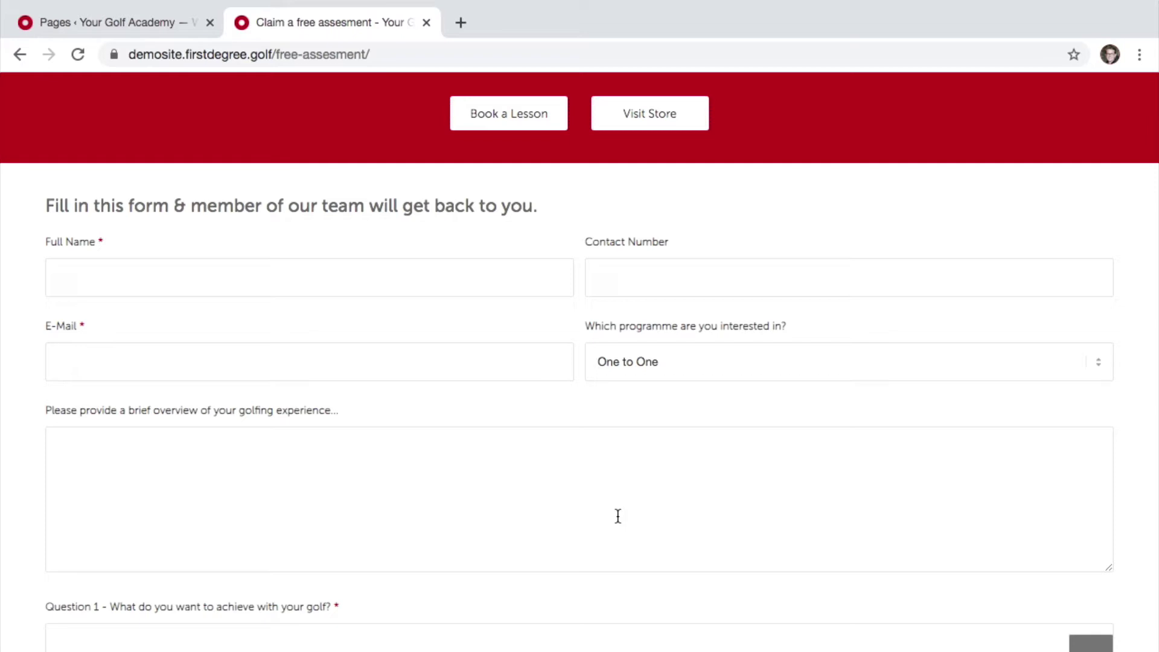
scroll(616, 516, up, 9)
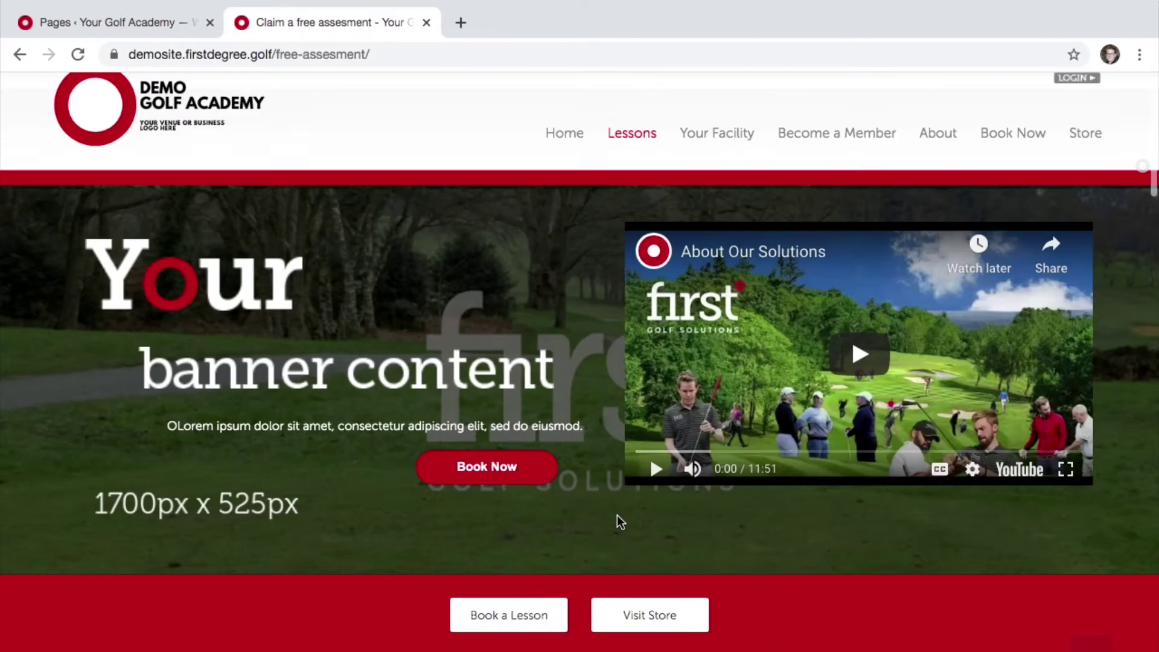
- Open Lessons > Junior Academy and look over its taster-class form and date-of-birth field
mouse_move(645, 177)
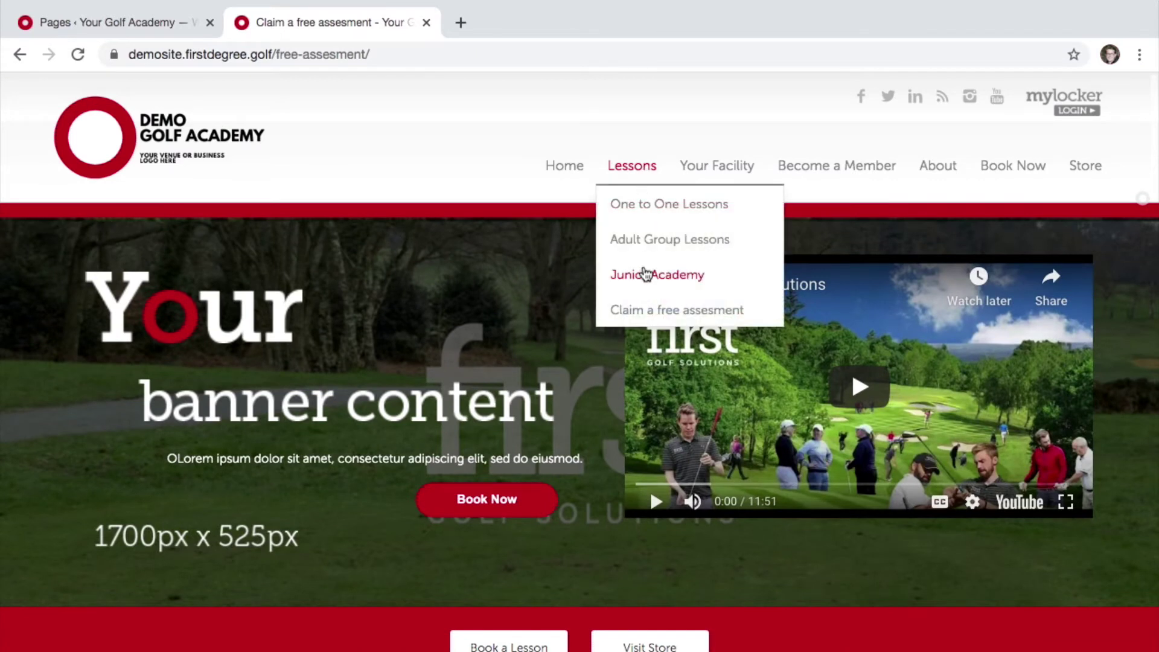
click(646, 275)
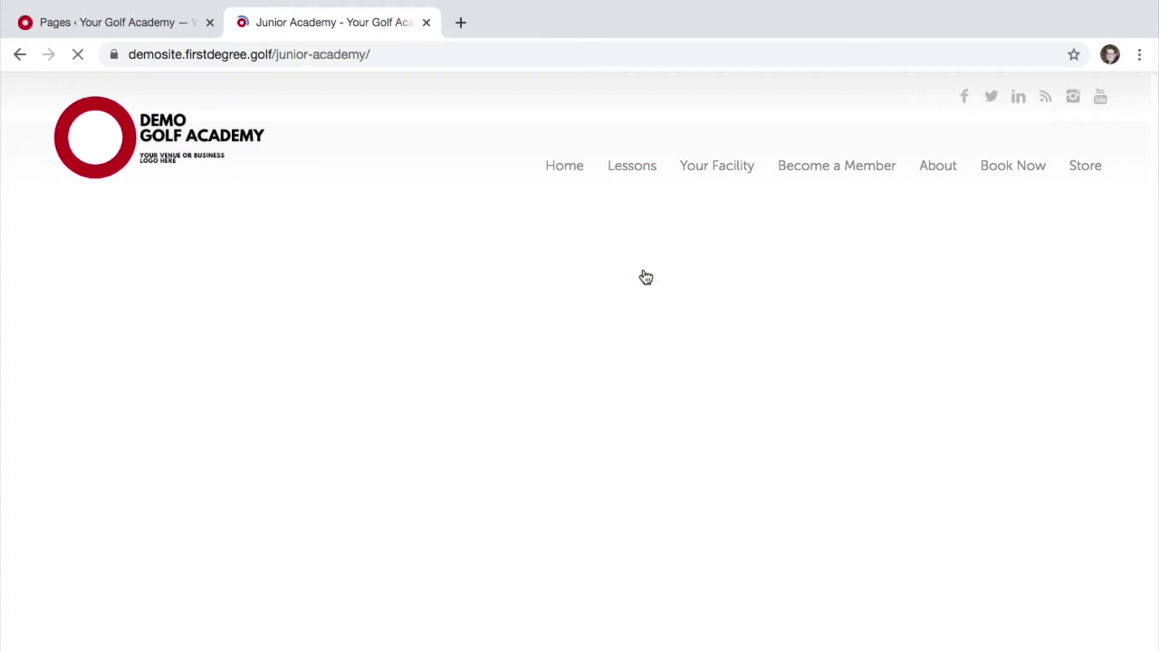
scroll(646, 275, down, 8)
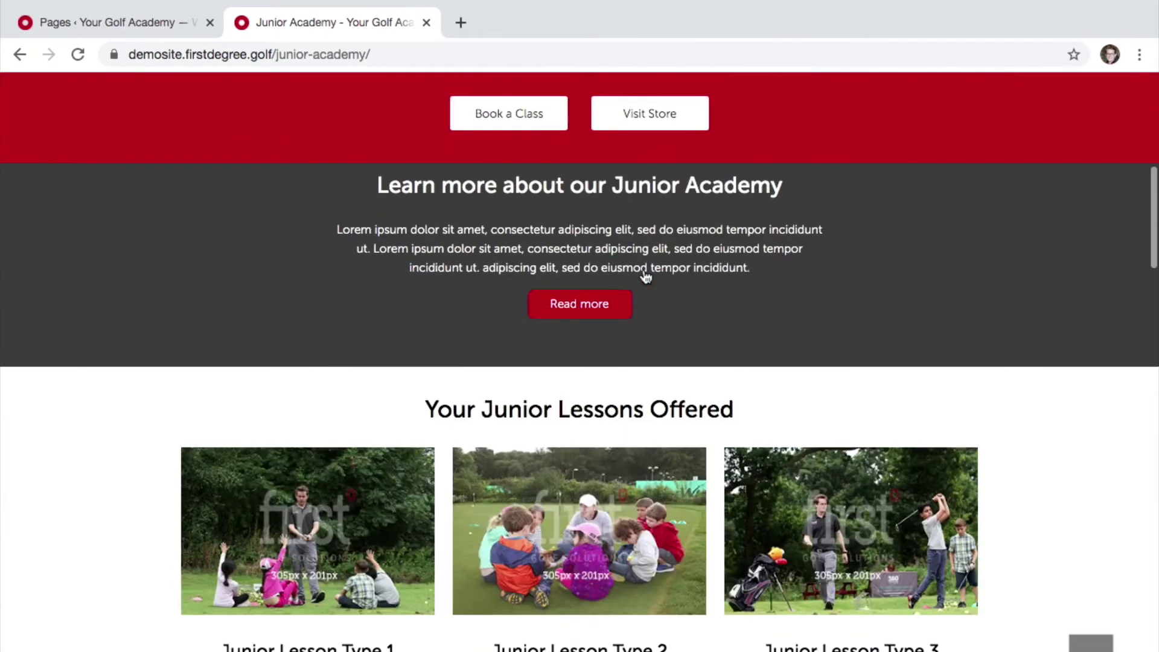
scroll(646, 276, down, 10)
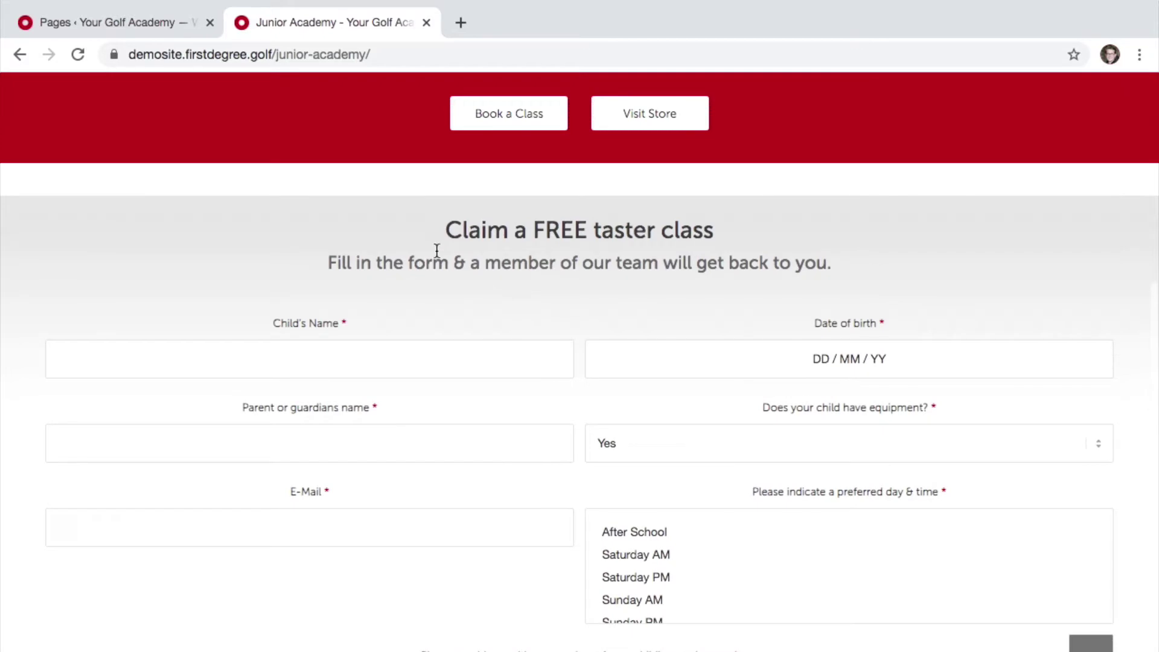
scroll(719, 320, down, 5)
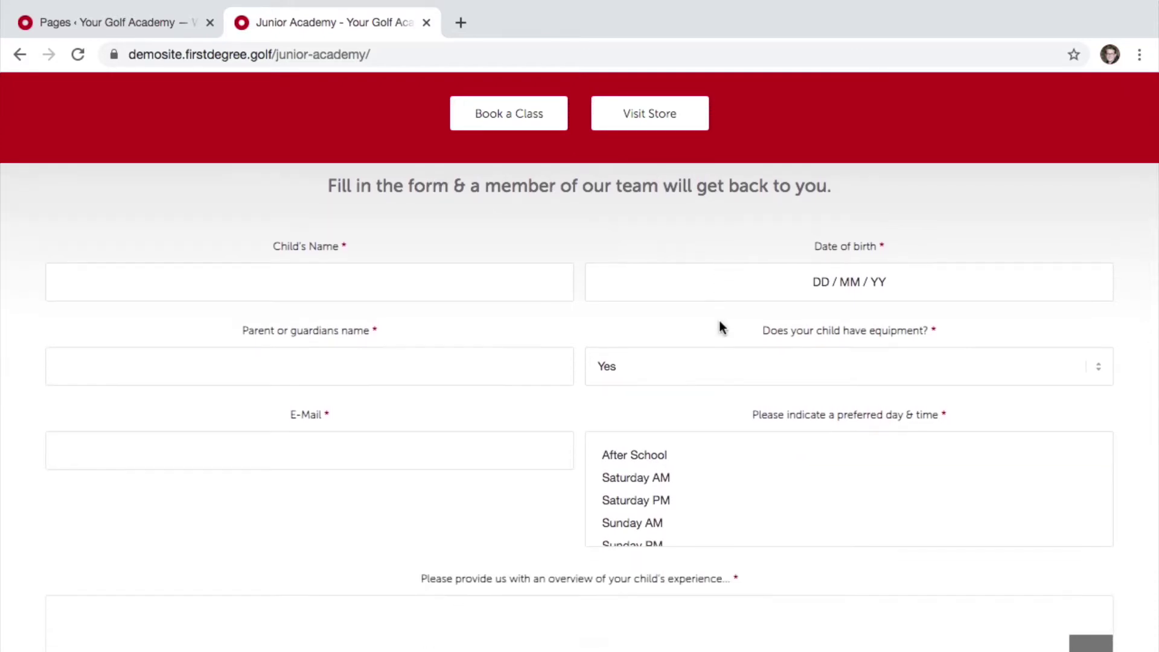
scroll(719, 320, up, 15)
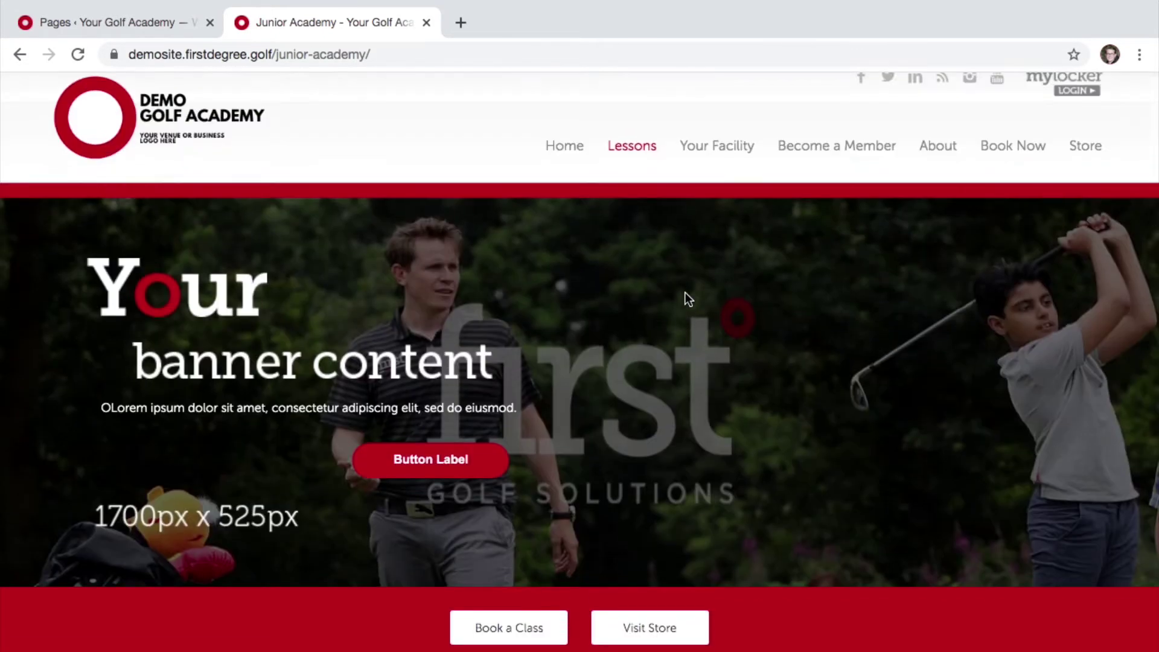
- Go back to Lessons > Claim a free assesment, then to the WordPress Pages list
mouse_move(639, 162)
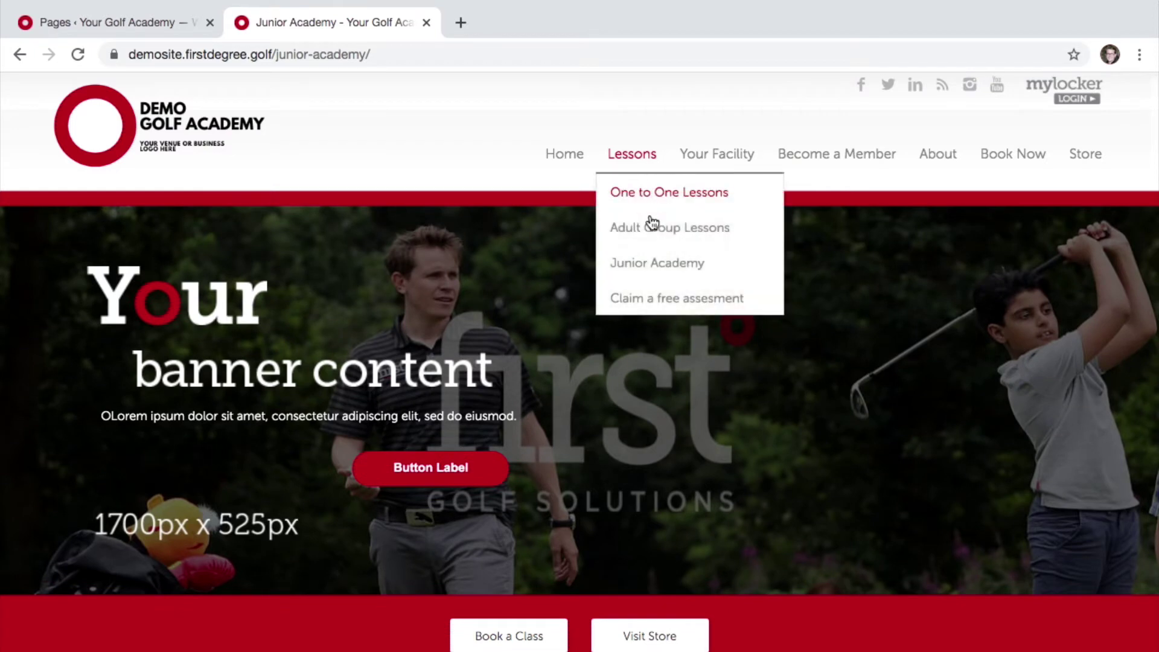
click(652, 297)
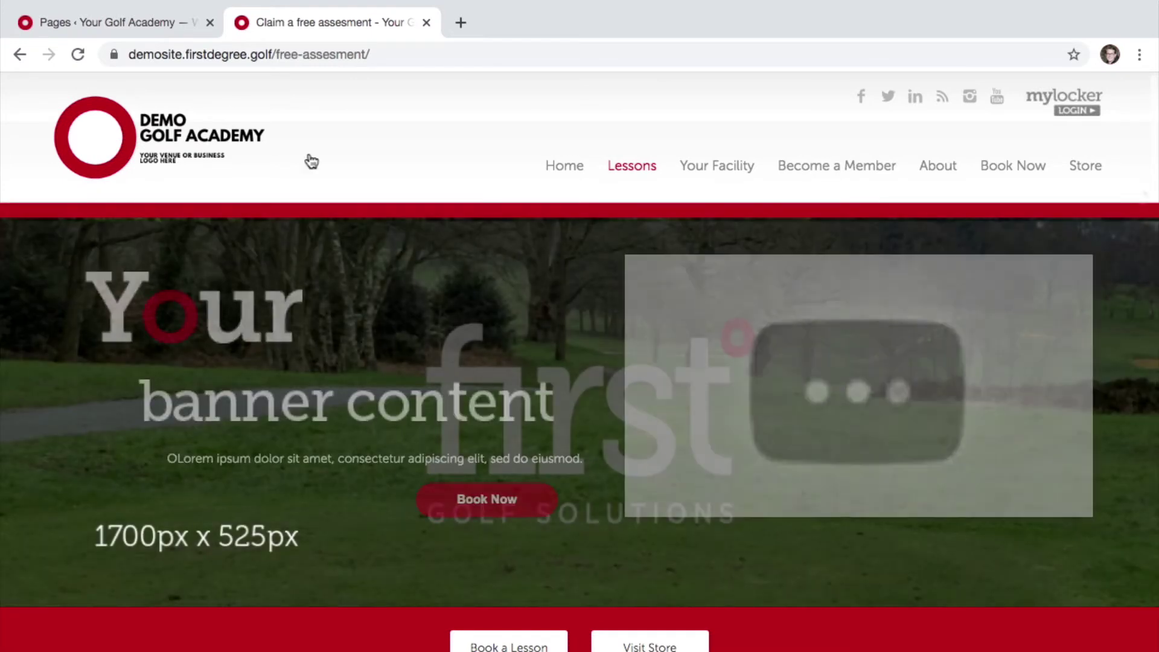
click(116, 25)
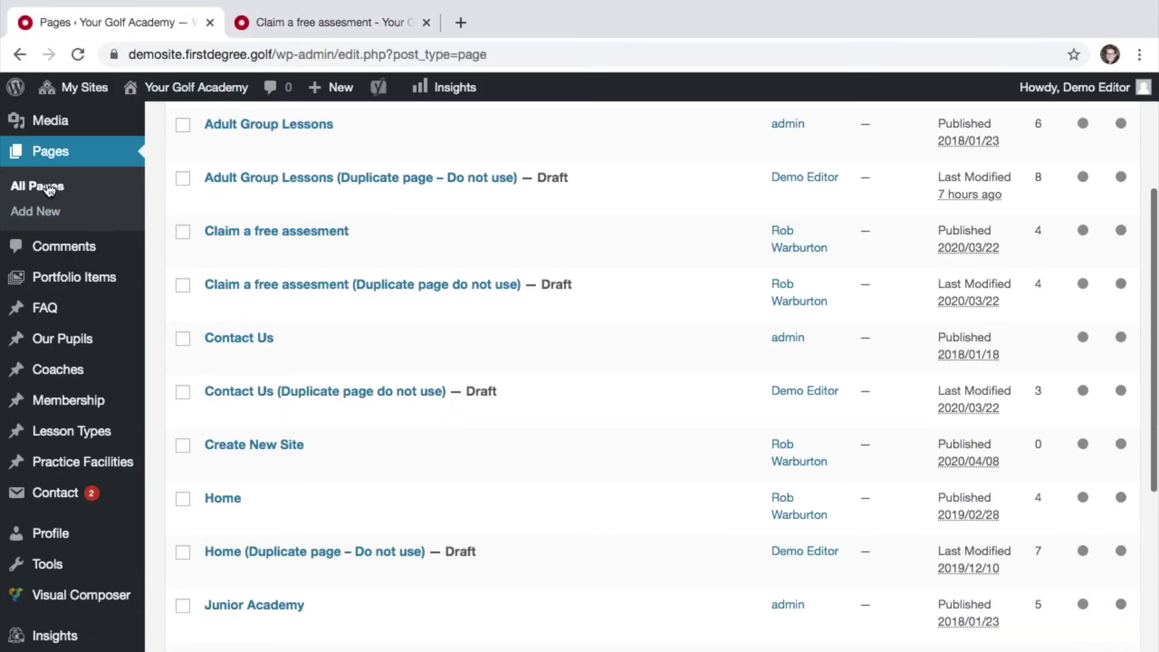
- Open the Claim a free assesment page from the Pages list for editing
scroll(240, 347, down, 2)
scroll(238, 342, down, 7)
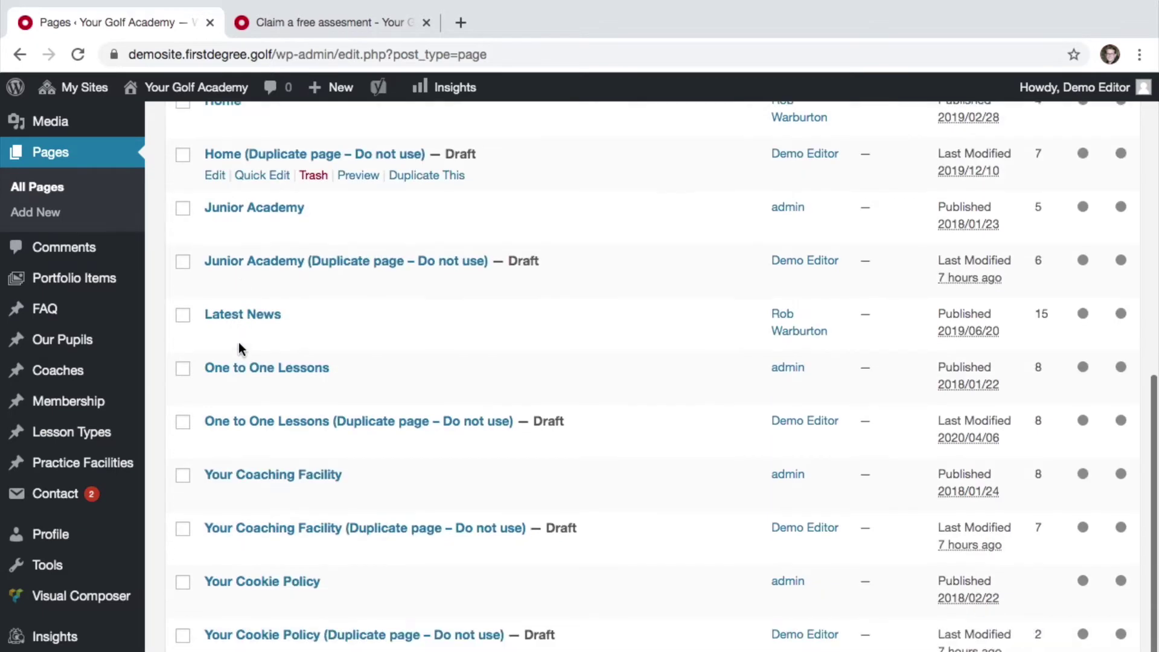
scroll(238, 342, up, 7)
scroll(238, 342, up, 2)
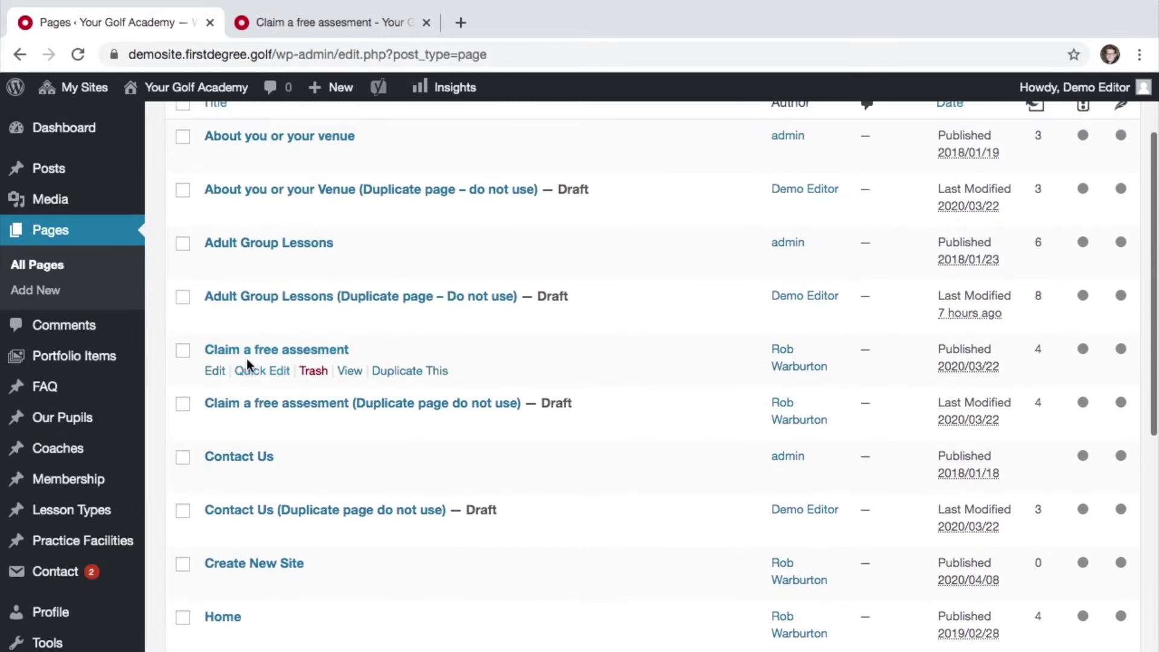
click(256, 355)
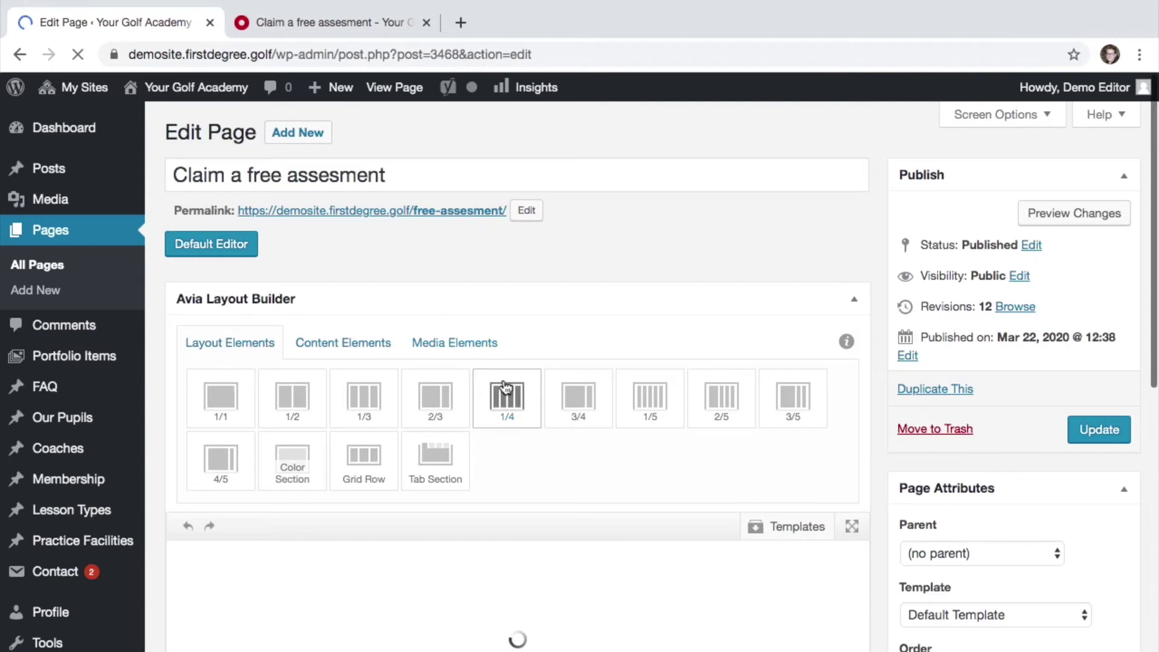
- Open the settings of the page's Contact Form element in the layout builder
scroll(504, 385, down, 4)
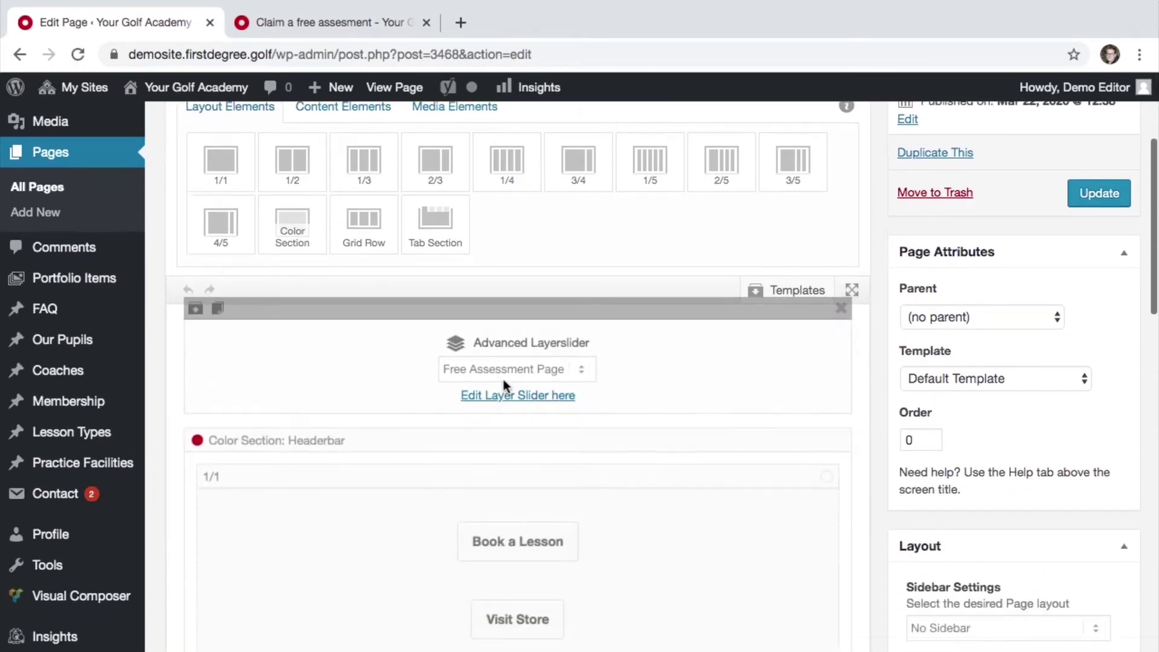
scroll(504, 386, down, 12)
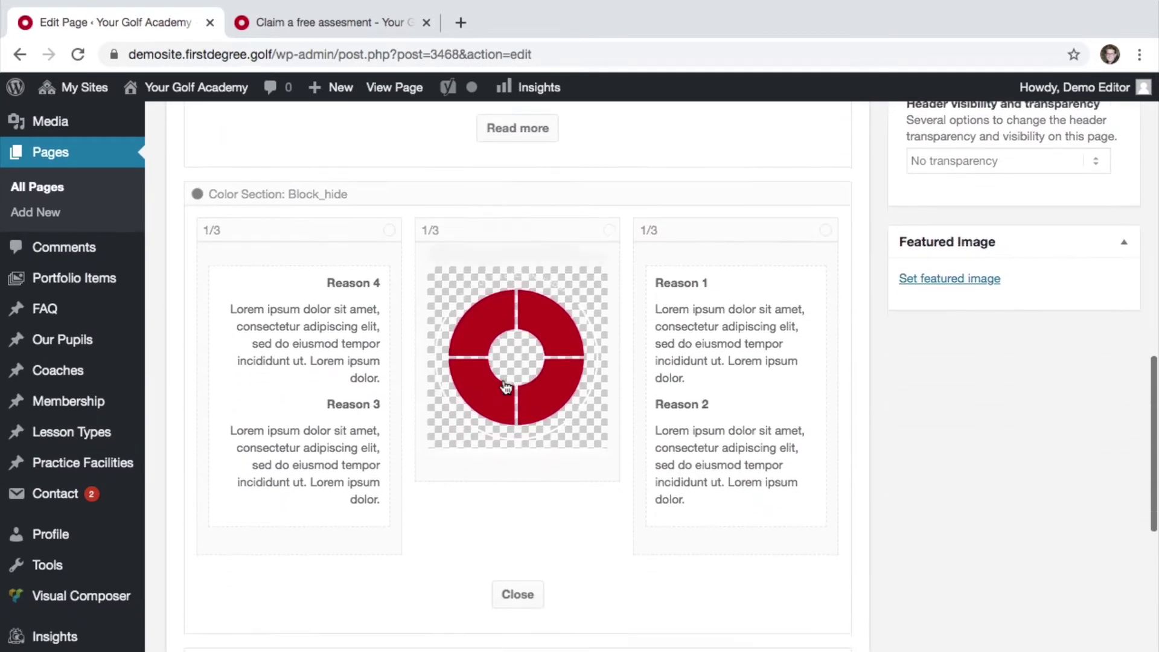
scroll(506, 387, down, 4)
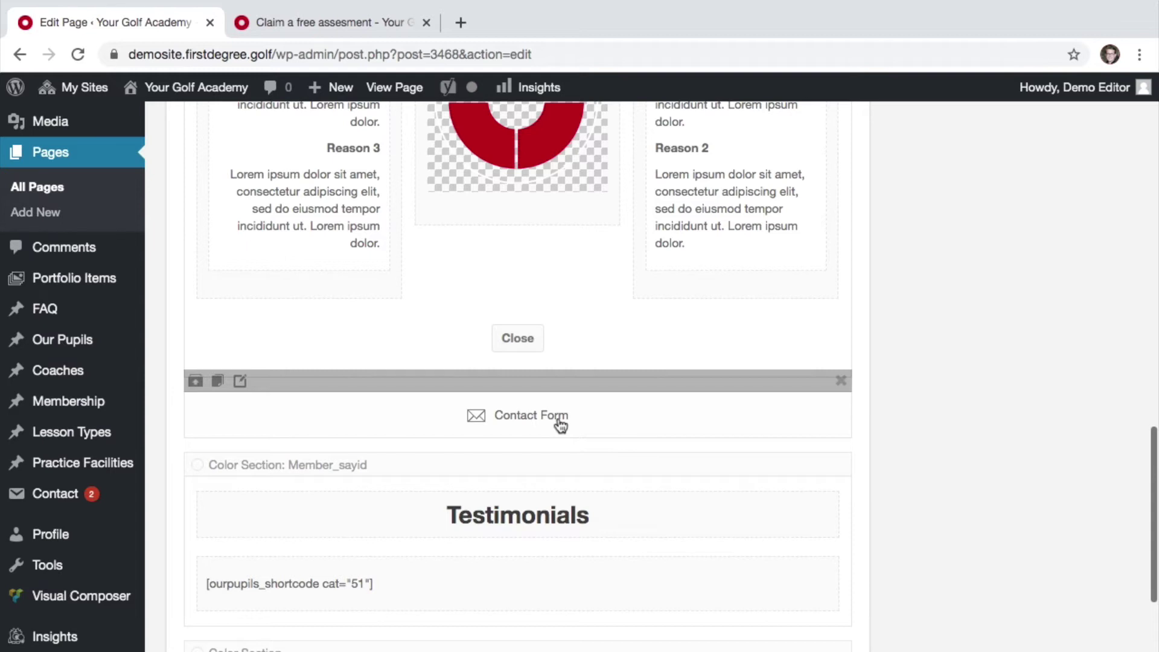
click(243, 387)
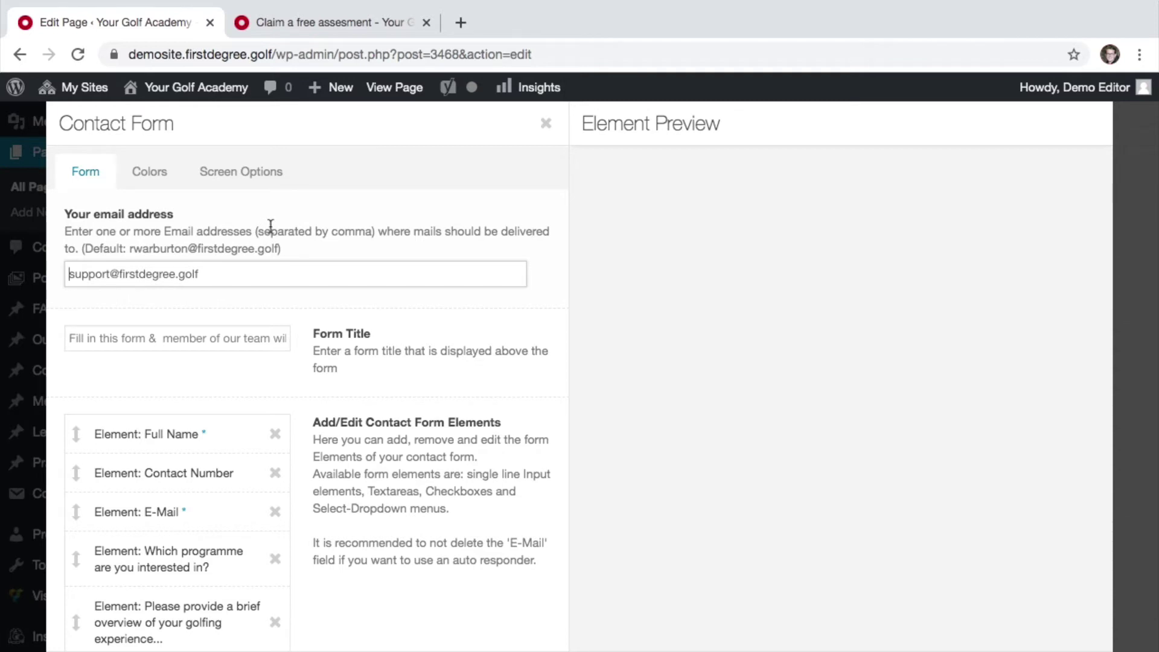
- Append the enquiries mailbox address, comma-separated, after the existing support recipient address
click(233, 273)
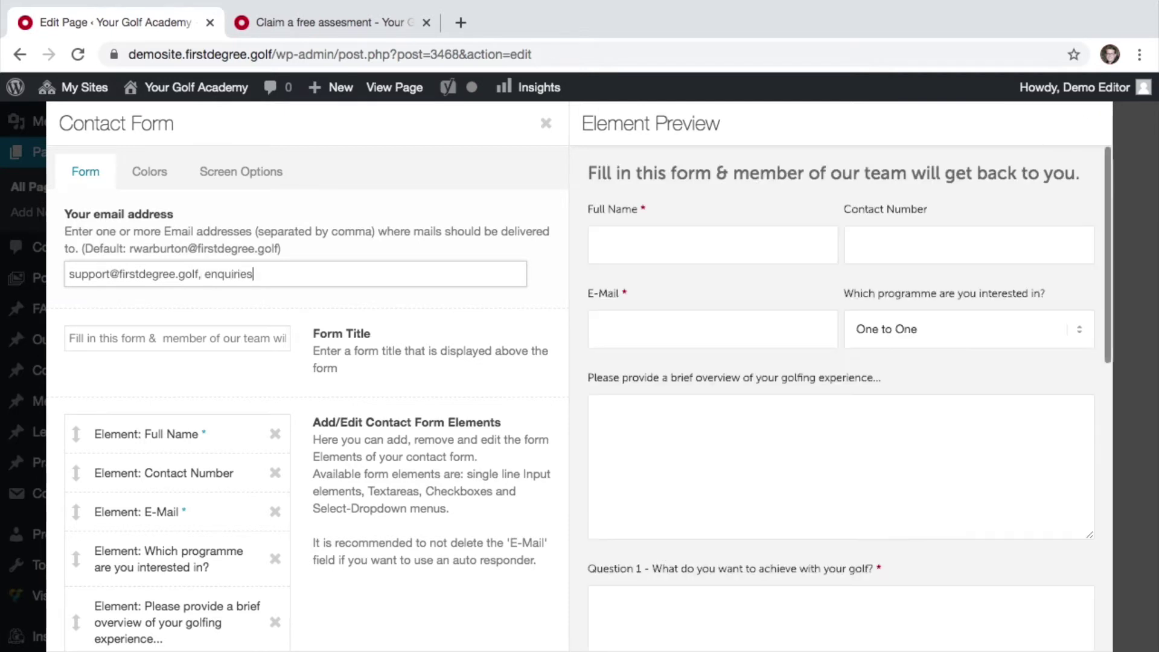
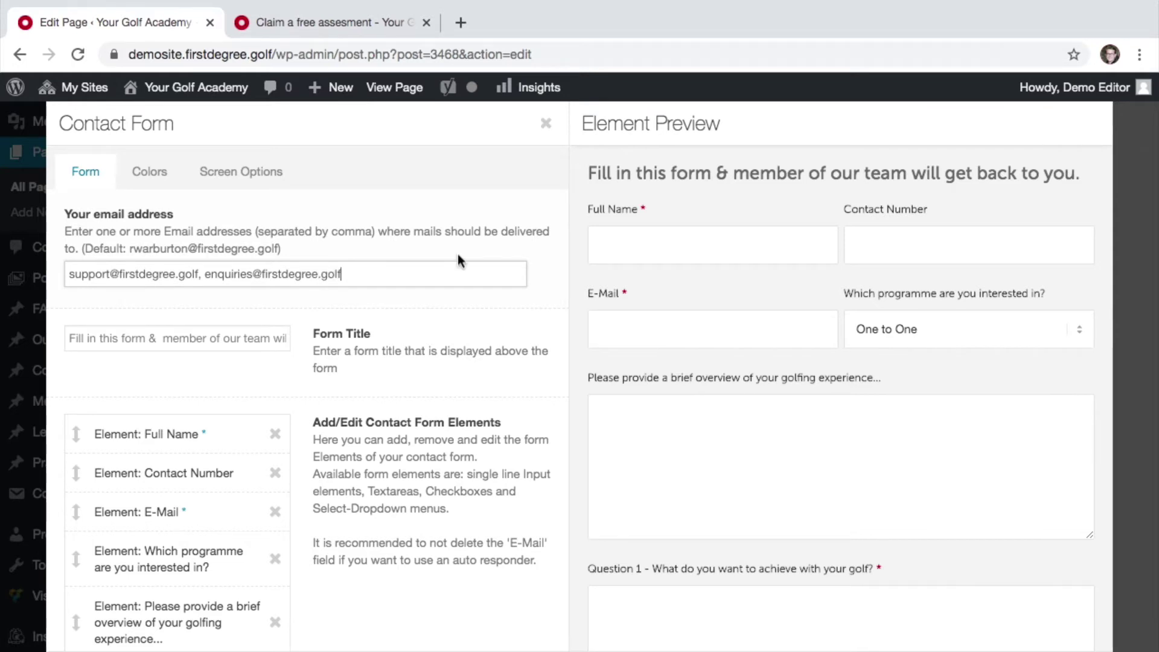
click(272, 336)
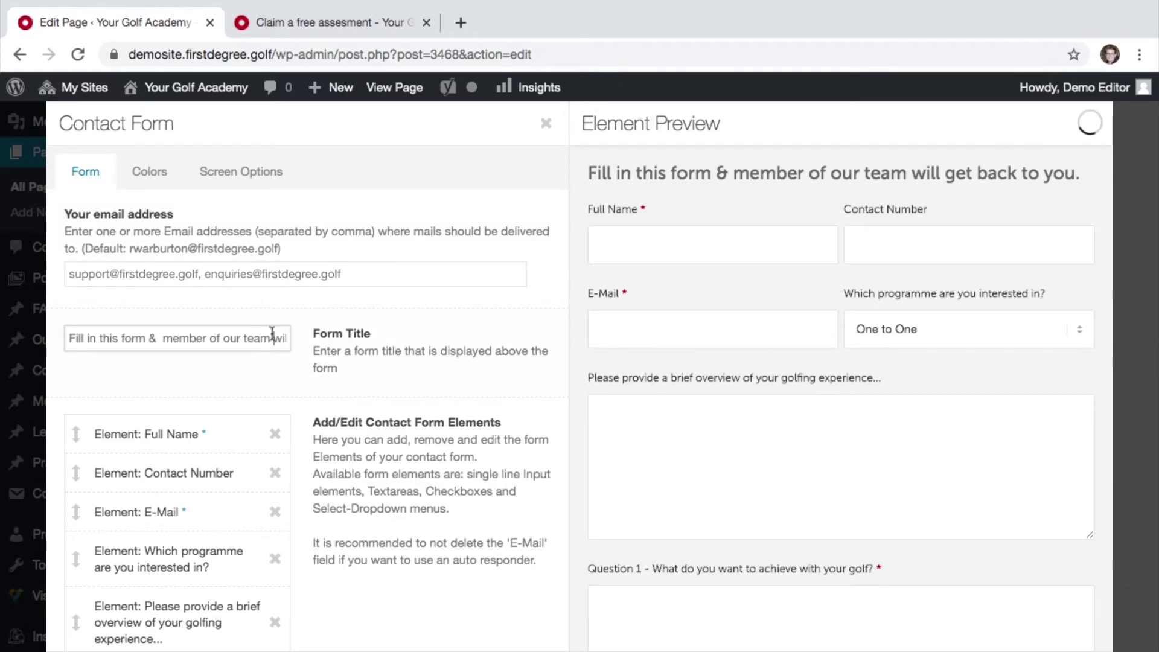
click(363, 30)
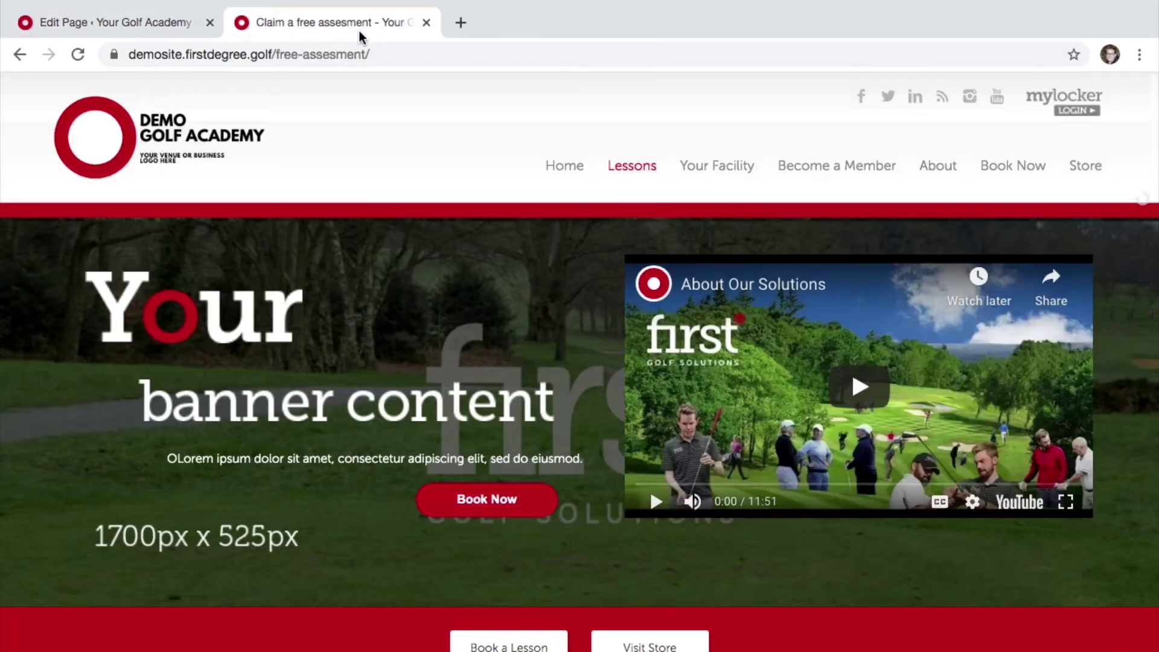
- Look over the live form's title and fields, then go back to the Contact Form editor
scroll(476, 290, down, 8)
scroll(476, 290, down, 4)
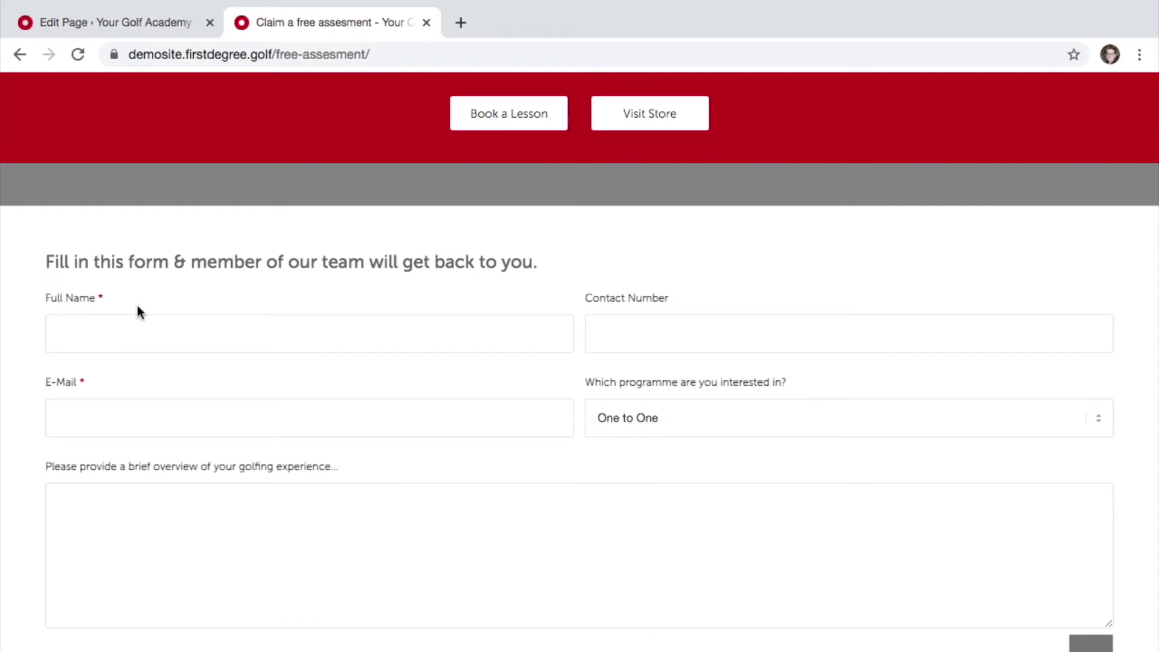
click(129, 22)
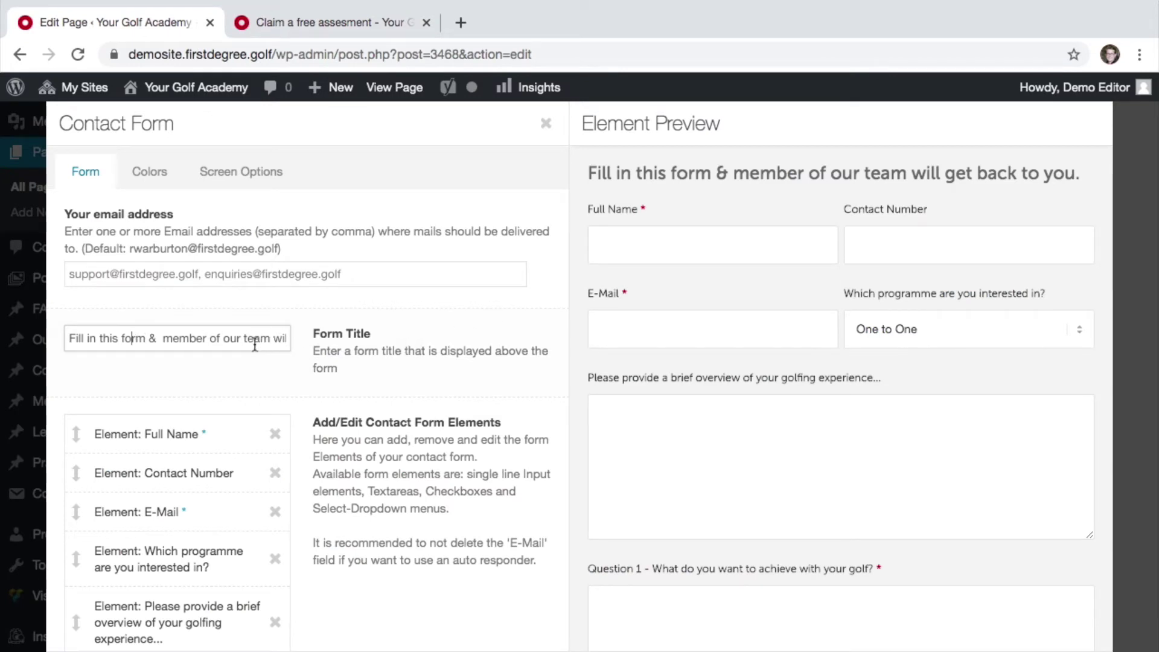
- Delete the 'Which programme are you interested in?' question from the form
drag(253, 339, 306, 353)
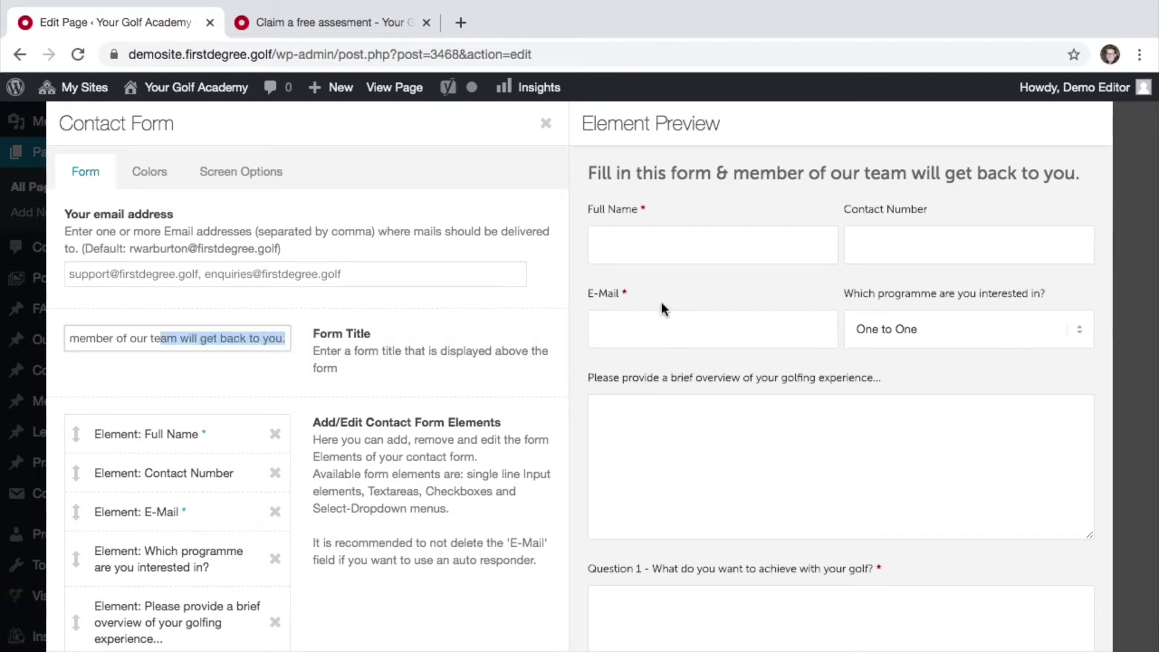
click(177, 329)
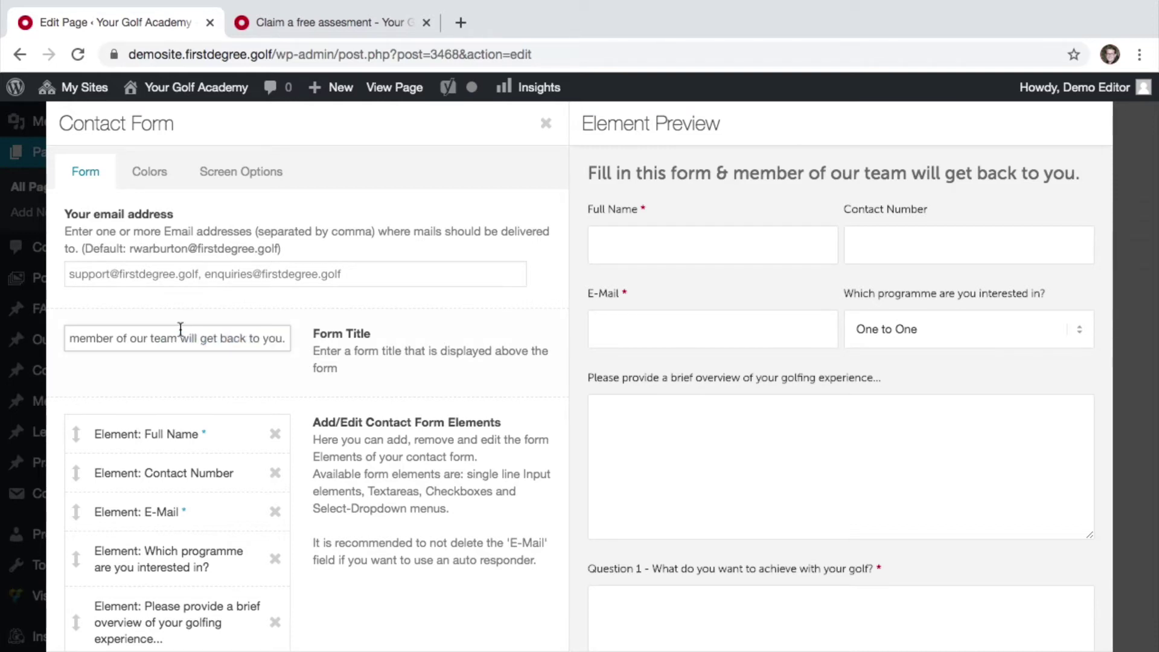
scroll(431, 423, down, 5)
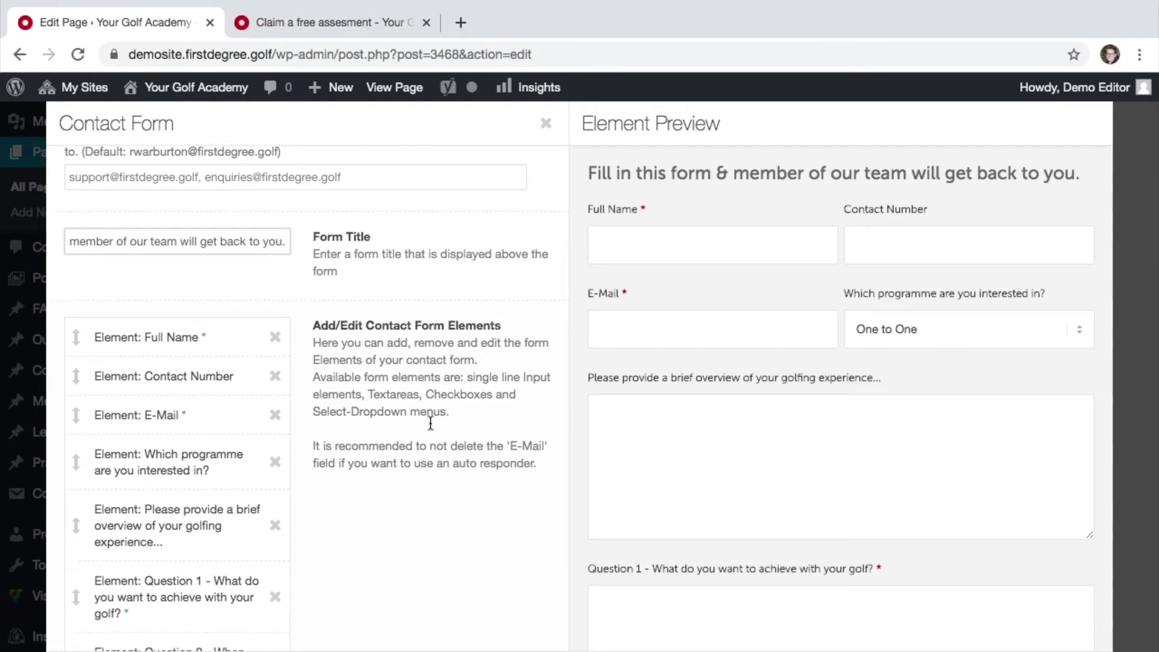
scroll(430, 429, down, 1)
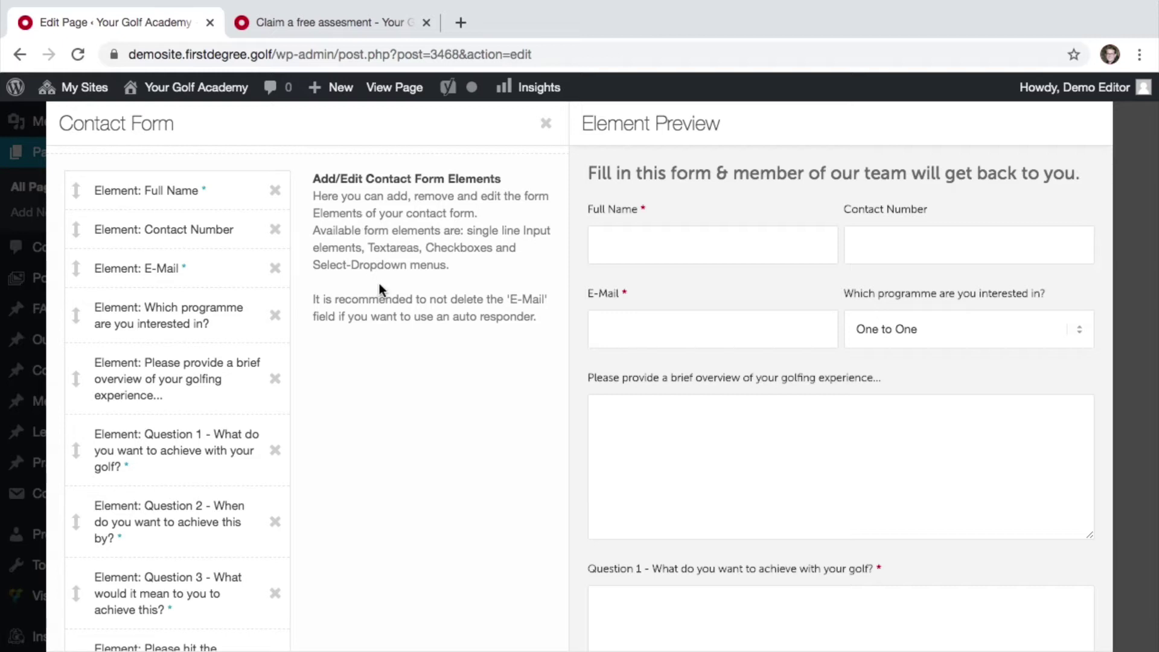
scroll(380, 289, up, 2)
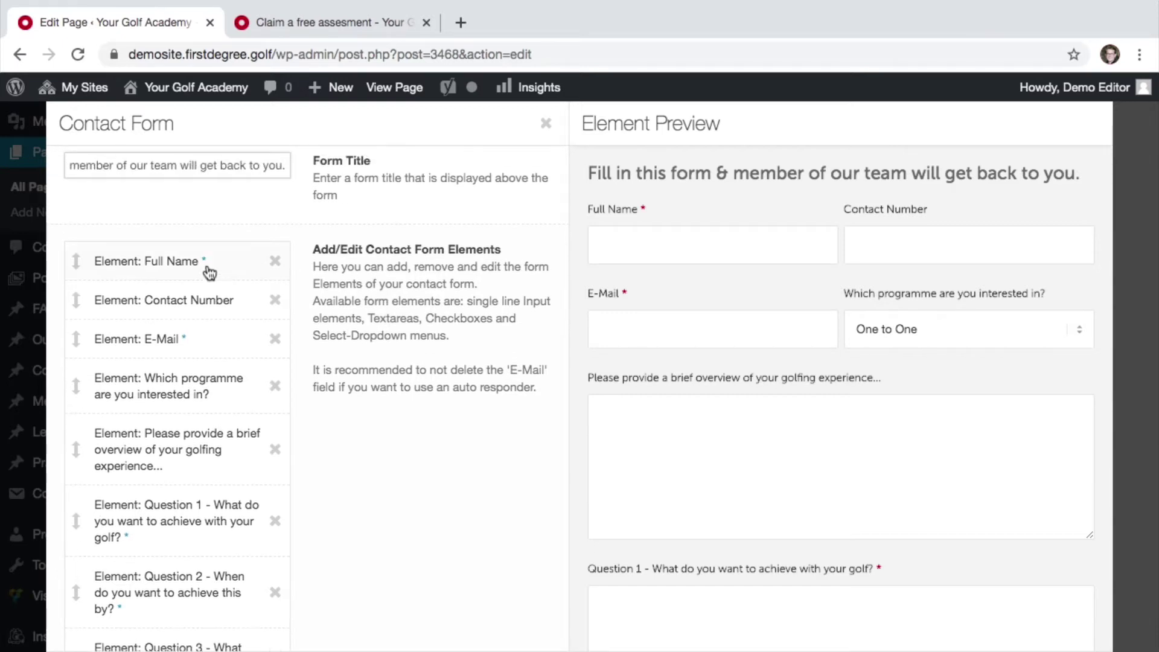
scroll(151, 385, down, 5)
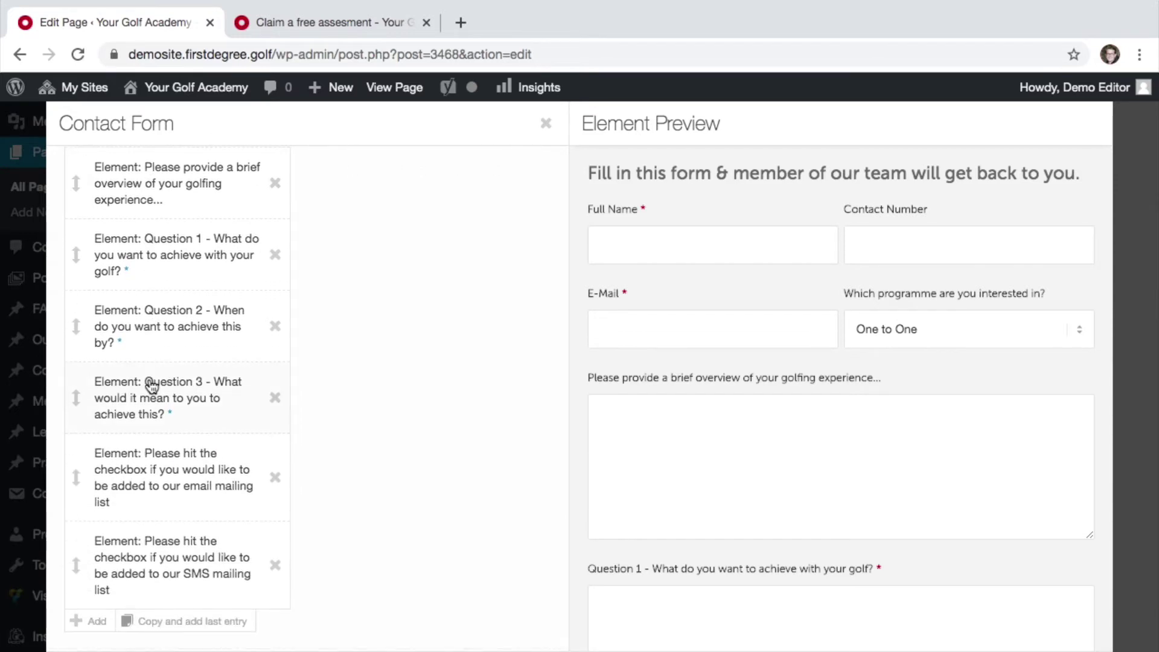
scroll(194, 310, up, 5)
scroll(194, 310, up, 1)
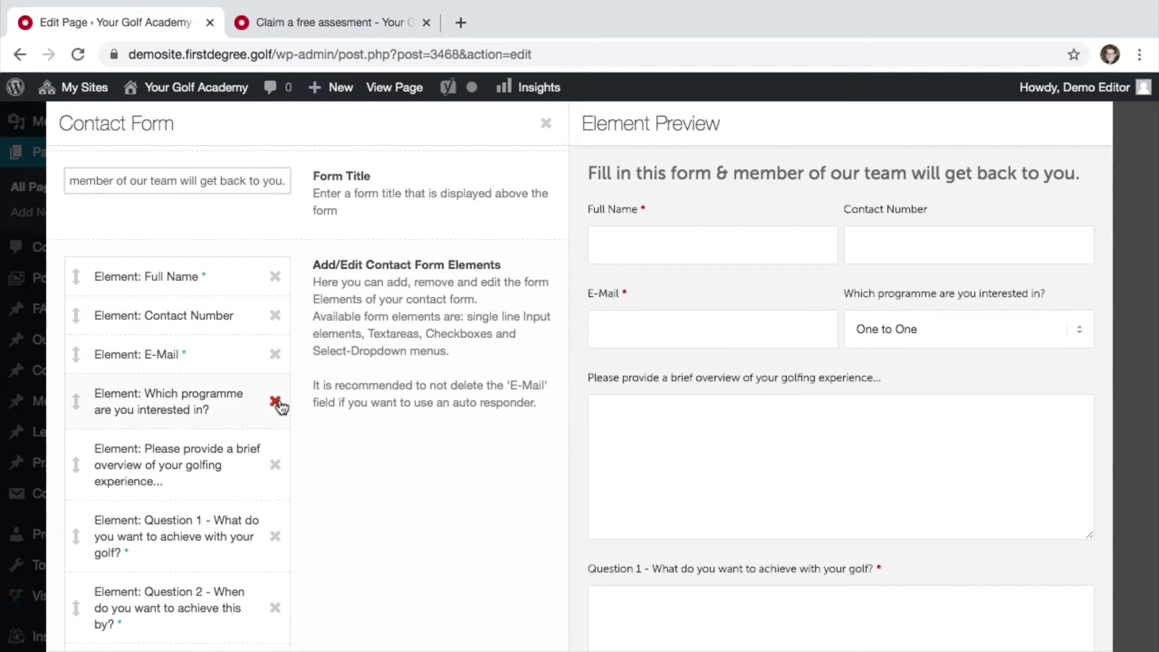
click(276, 402)
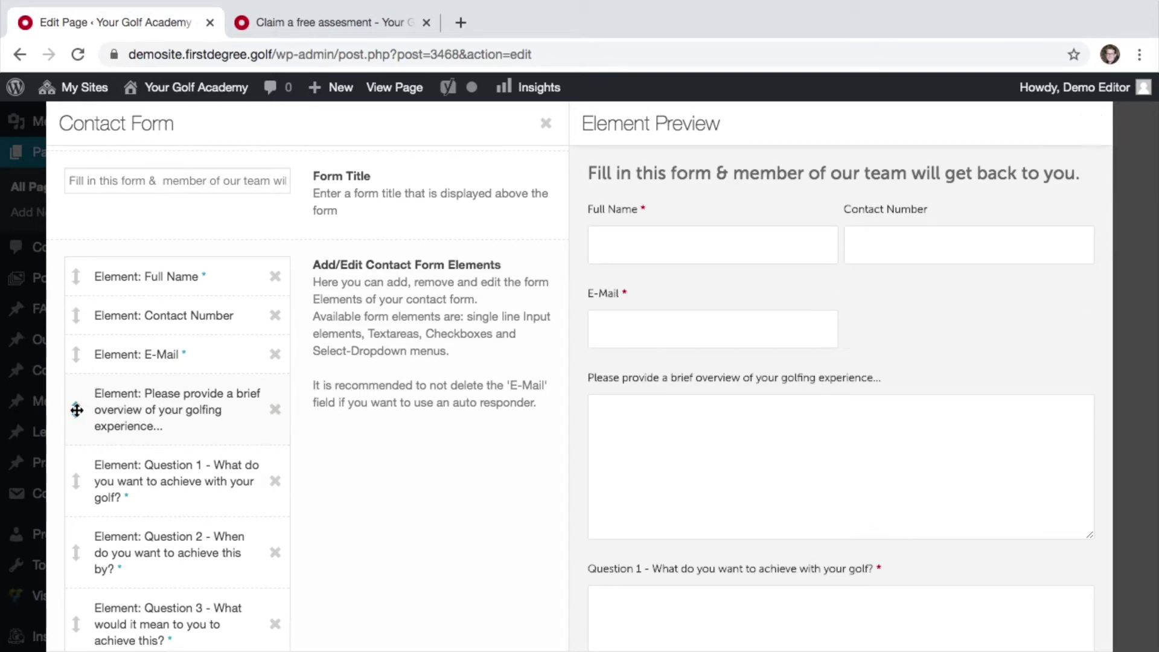
- Move the golfing-experience box below Question 2 and add a blank element at the end
drag(76, 409, 79, 551)
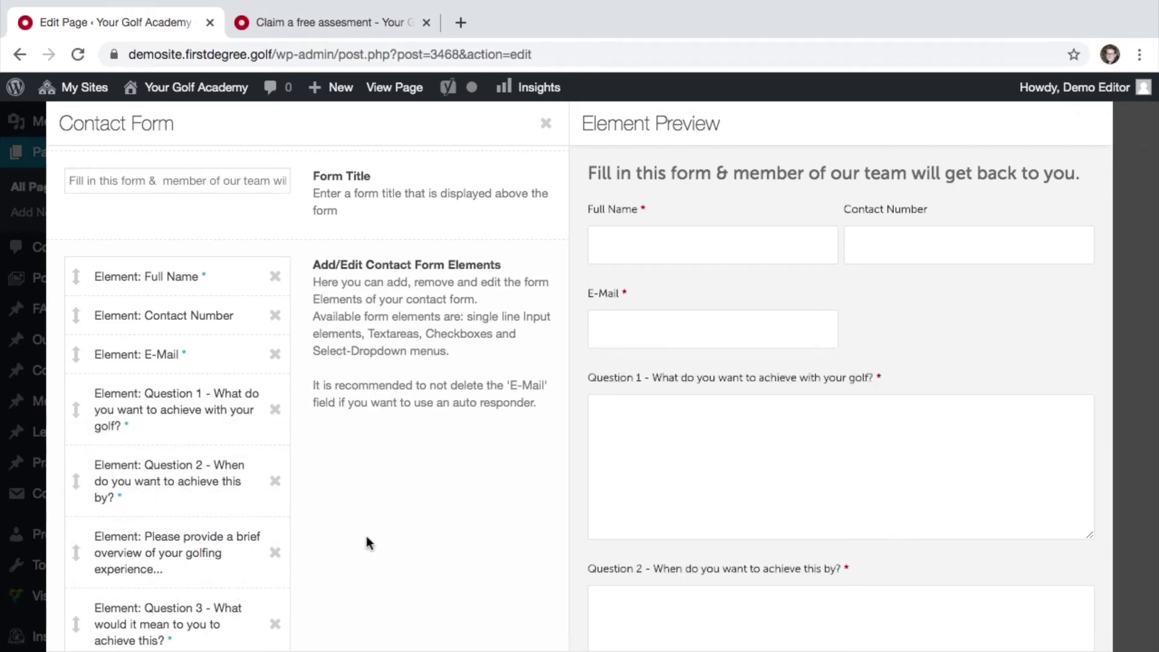
scroll(366, 541, down, 1)
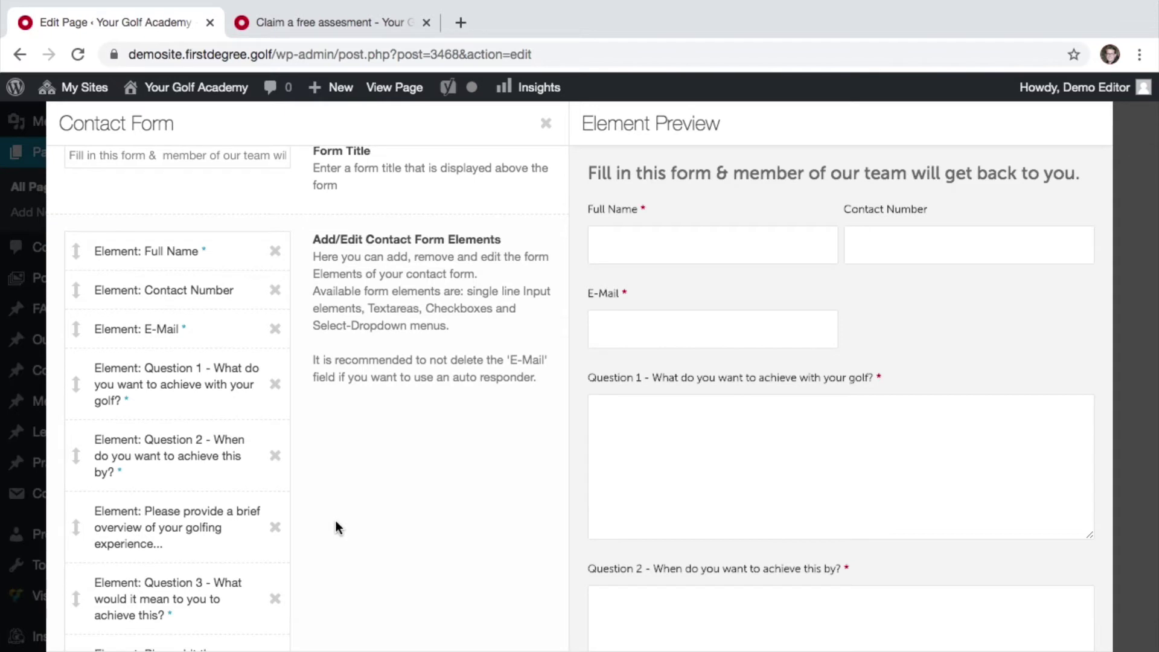
scroll(335, 520, up, 3)
scroll(335, 520, down, 10)
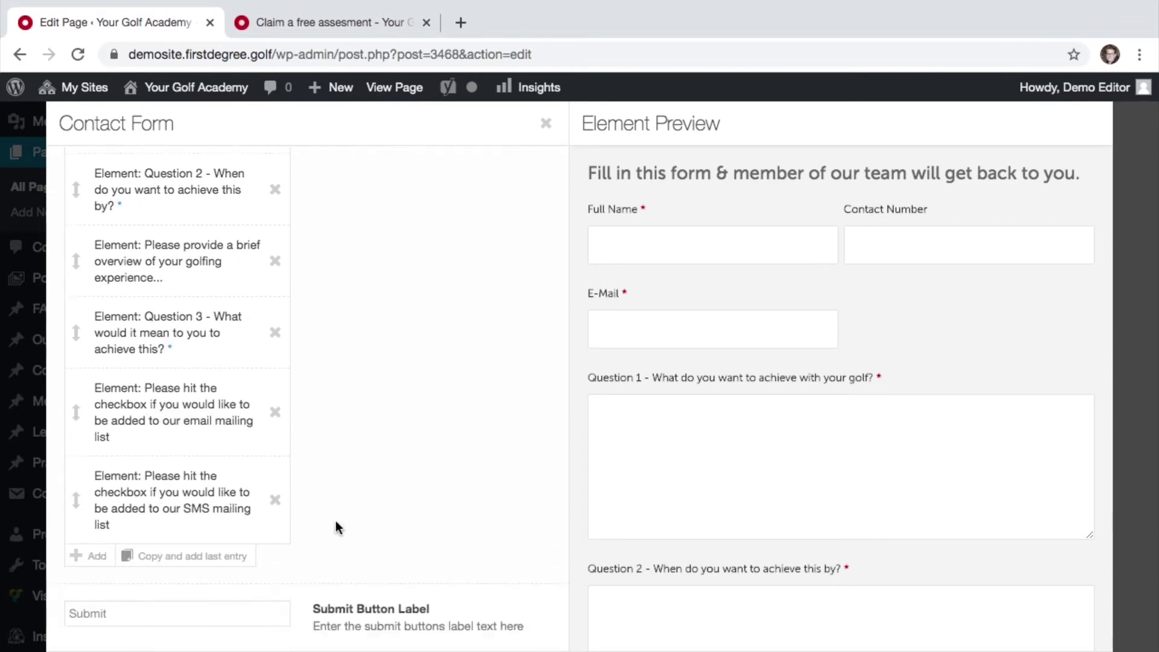
scroll(335, 526, down, 4)
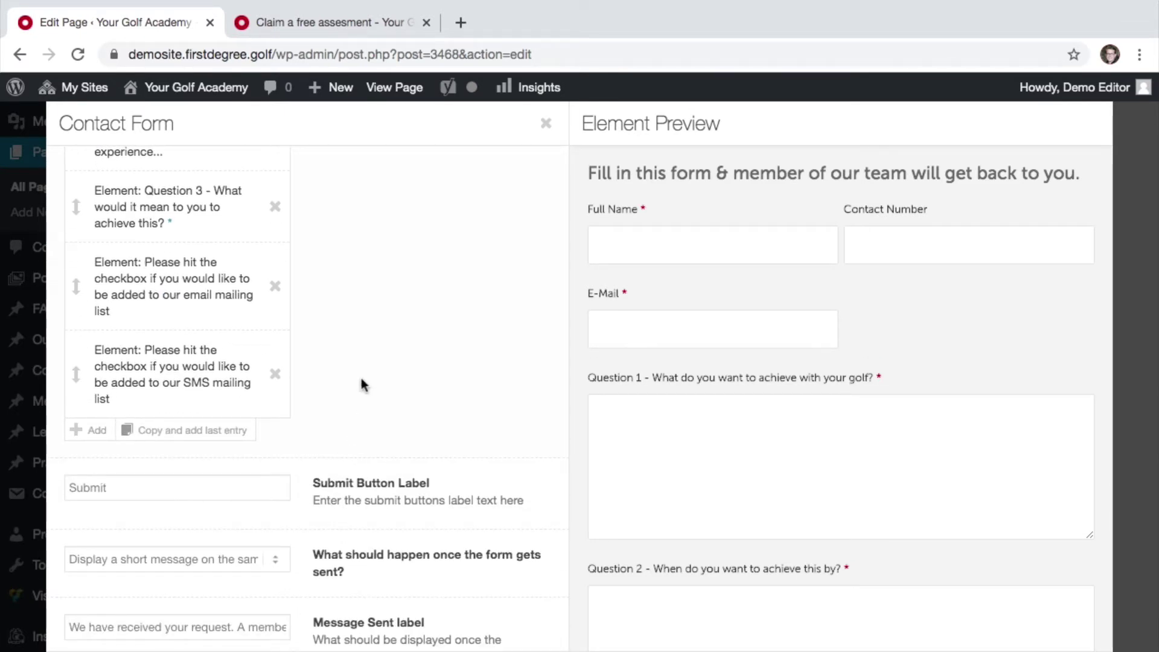
click(94, 431)
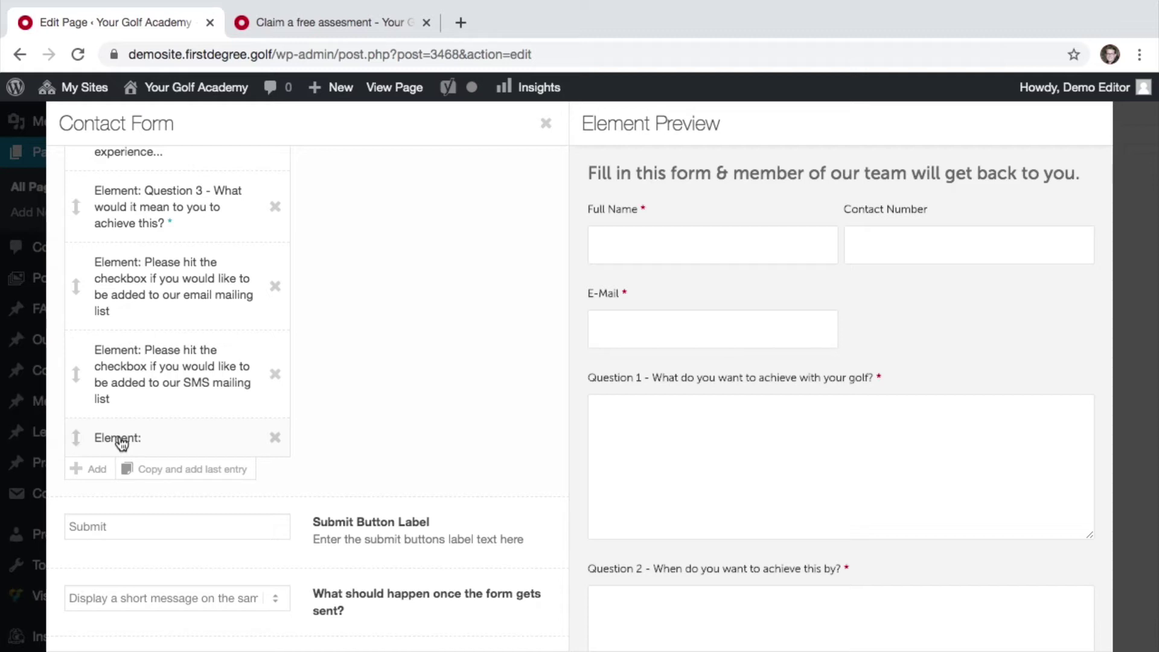
- Label the new element 'Question 4', trying it as a dropdown with Option 1, Option 2, Option 3
click(121, 439)
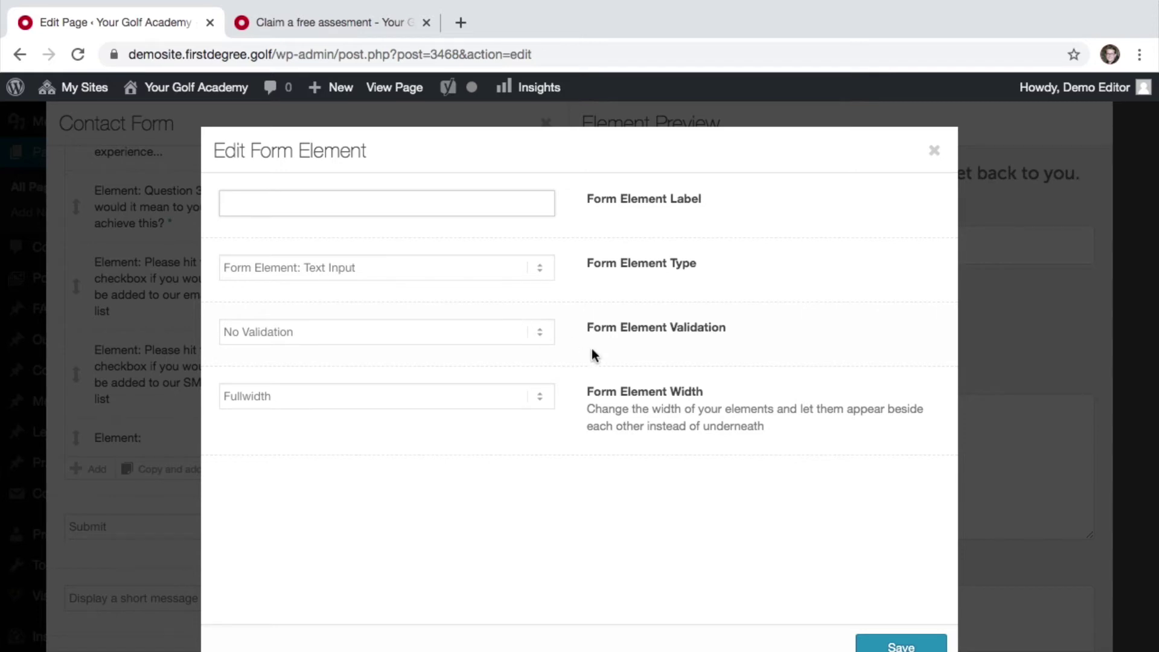
text(Question 4)
click(424, 275)
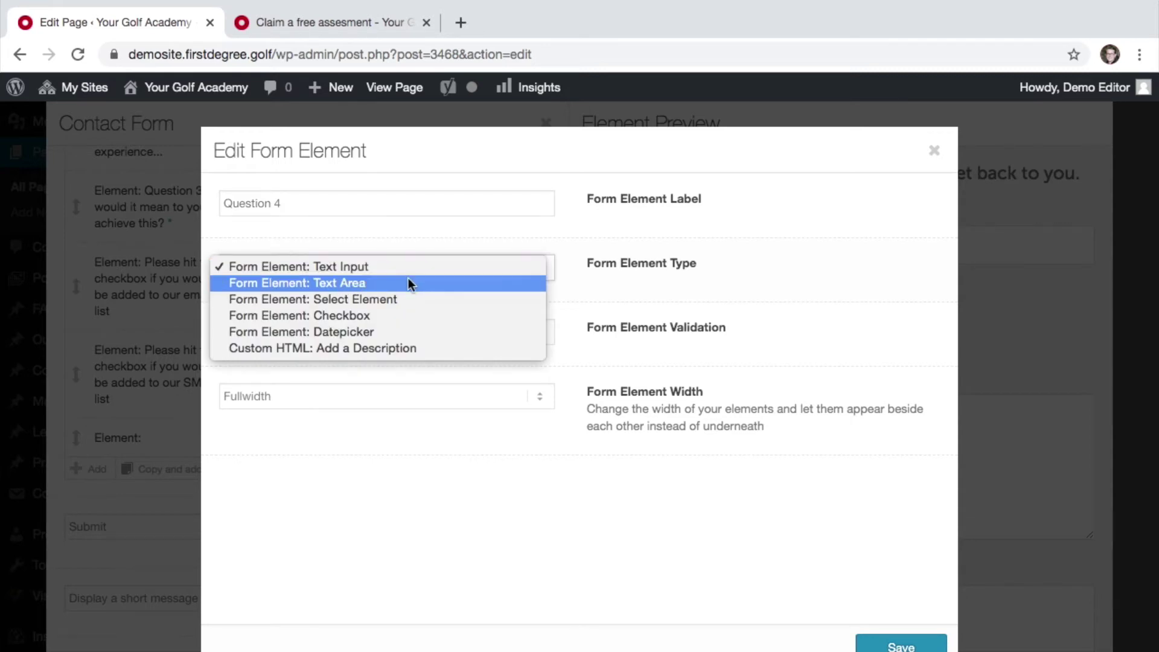
click(402, 287)
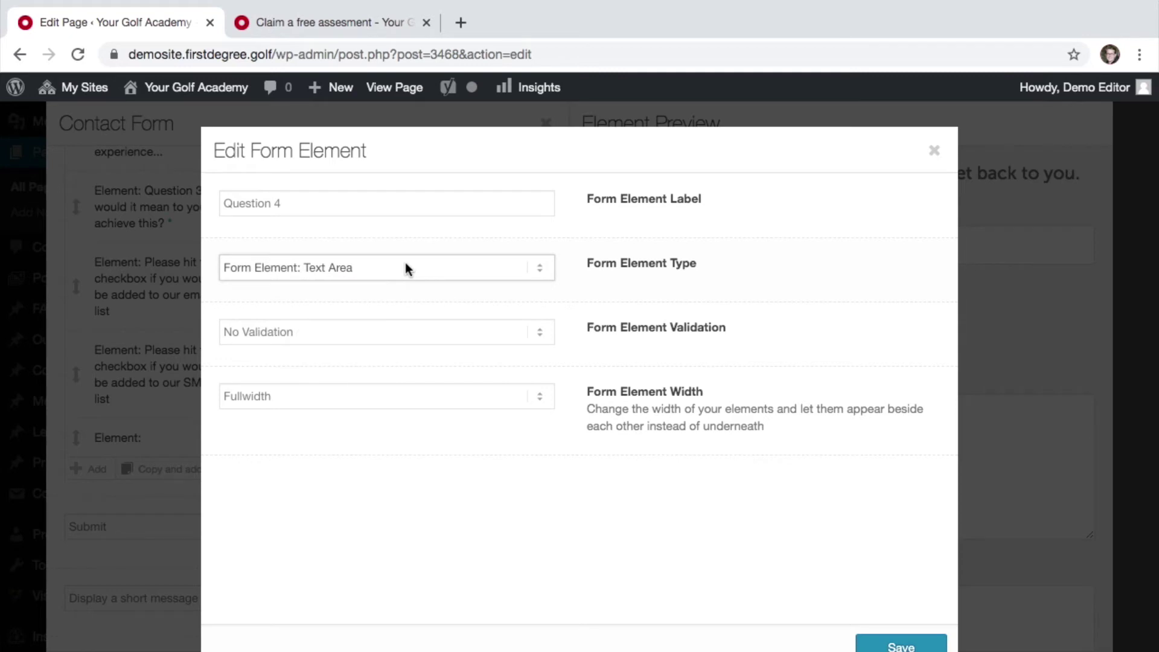
click(407, 267)
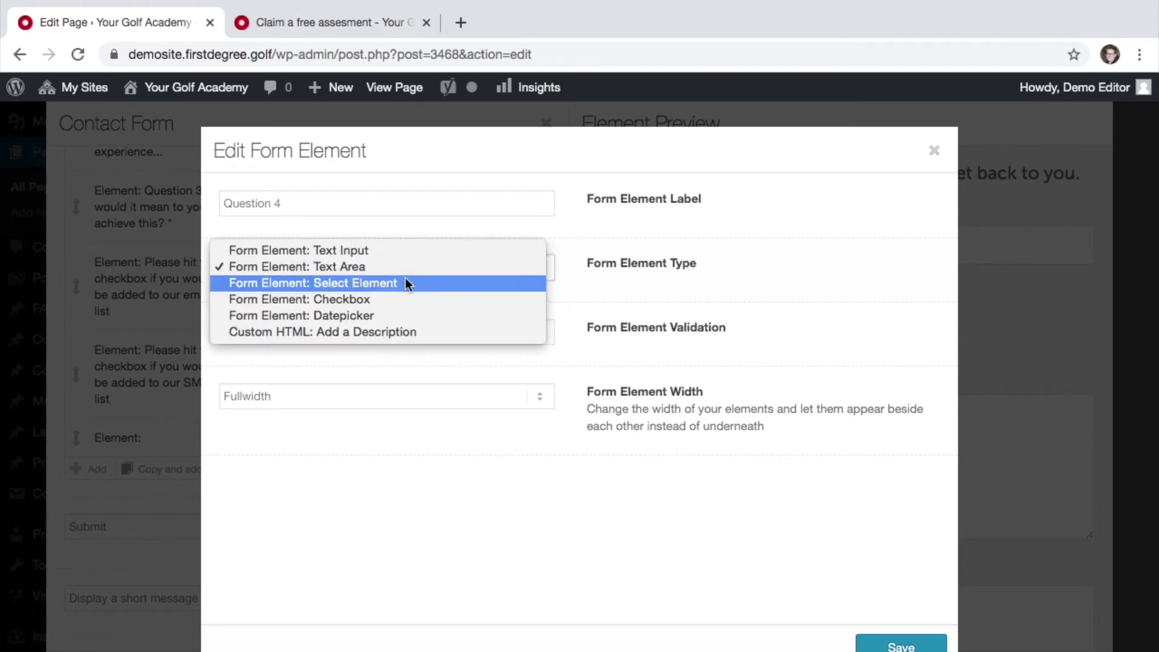
click(404, 285)
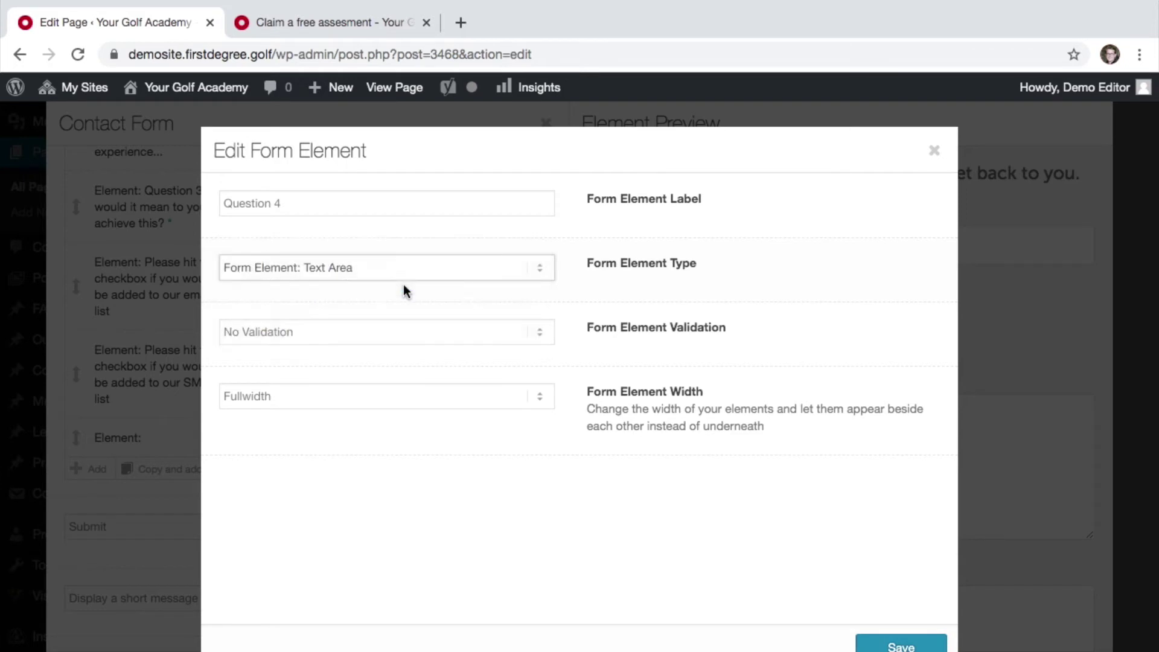
click(426, 329)
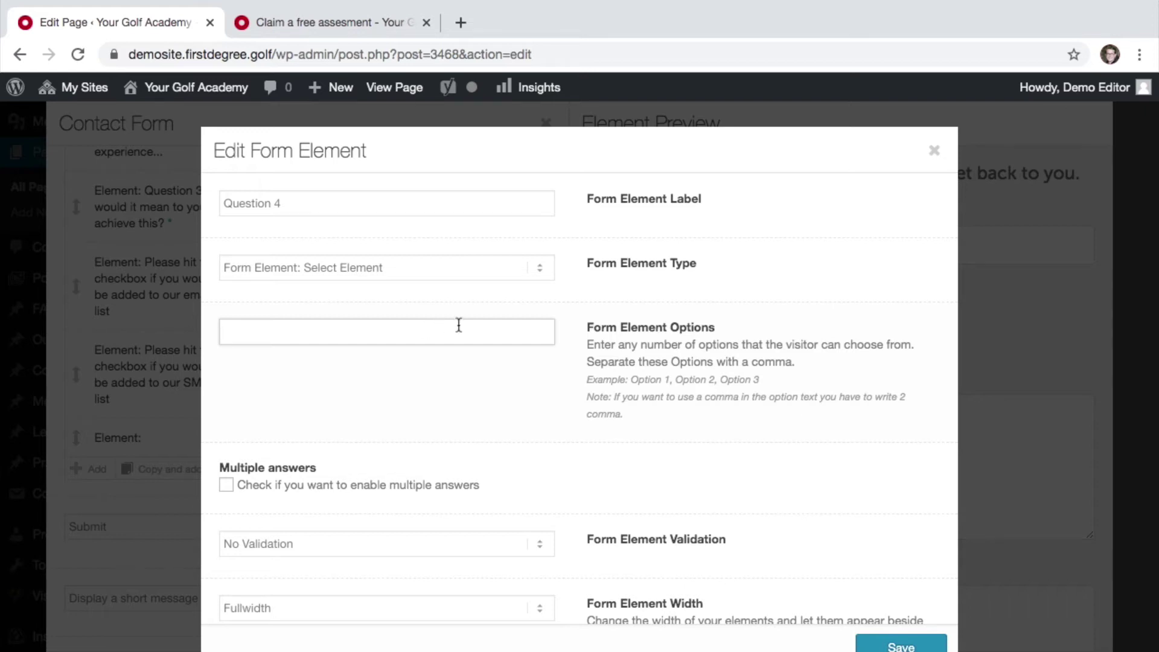
text(Option 1, Option 2, Option 3)
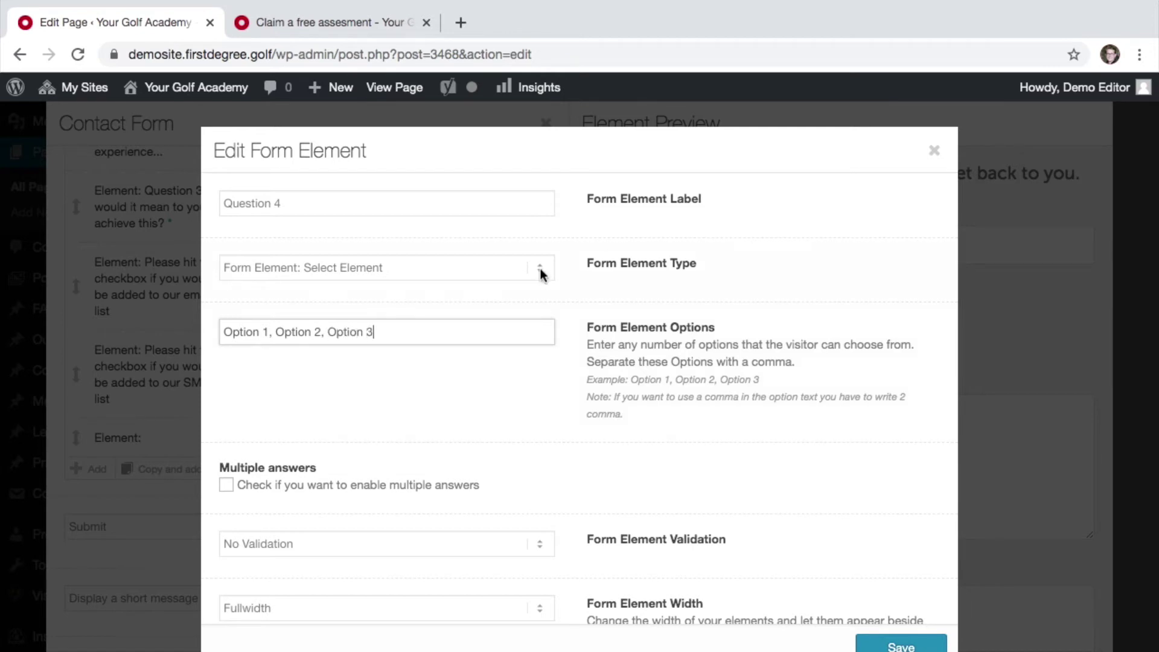
- Change Question 4's element type to Datepicker after briefly trying Checkbox
click(539, 268)
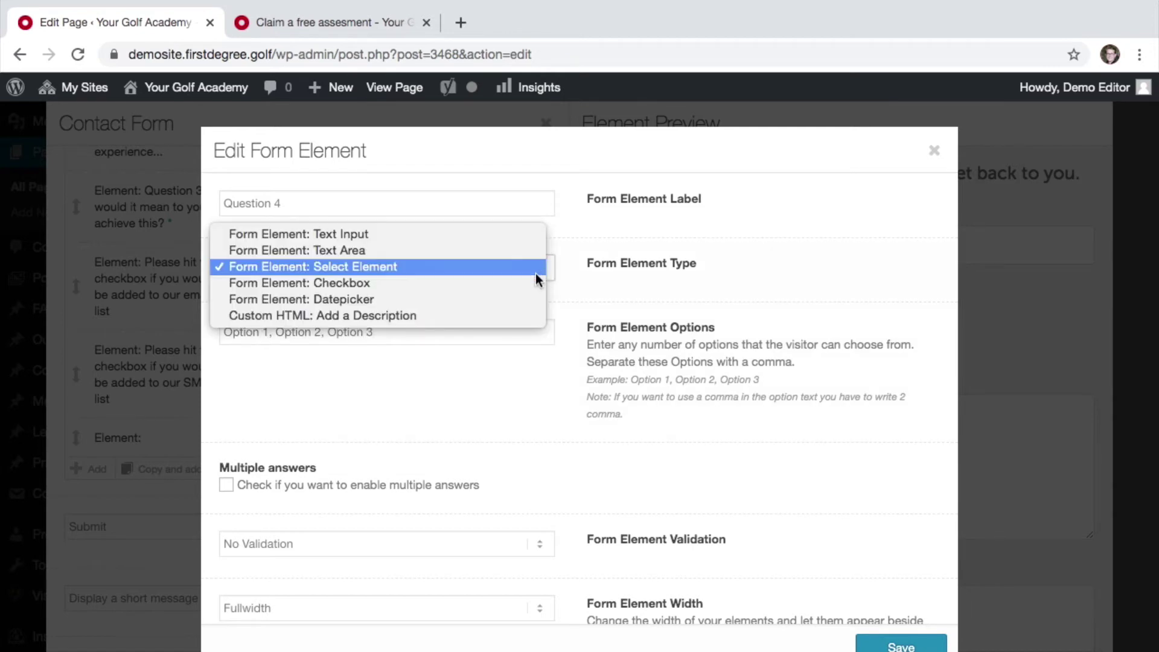
click(461, 285)
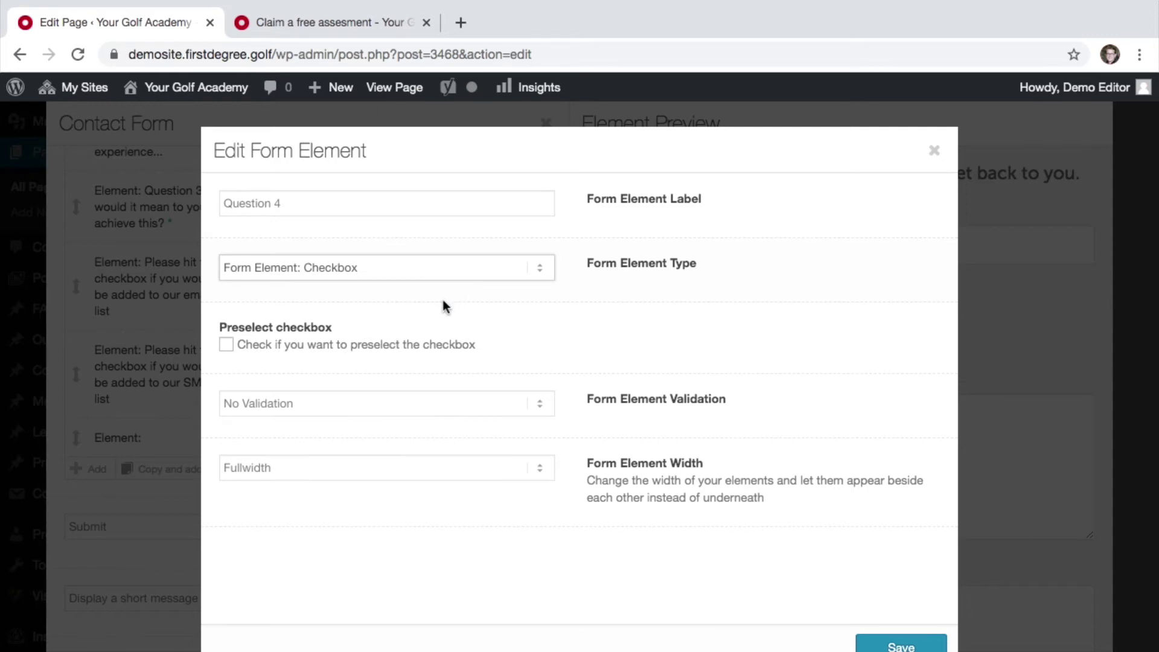
click(418, 268)
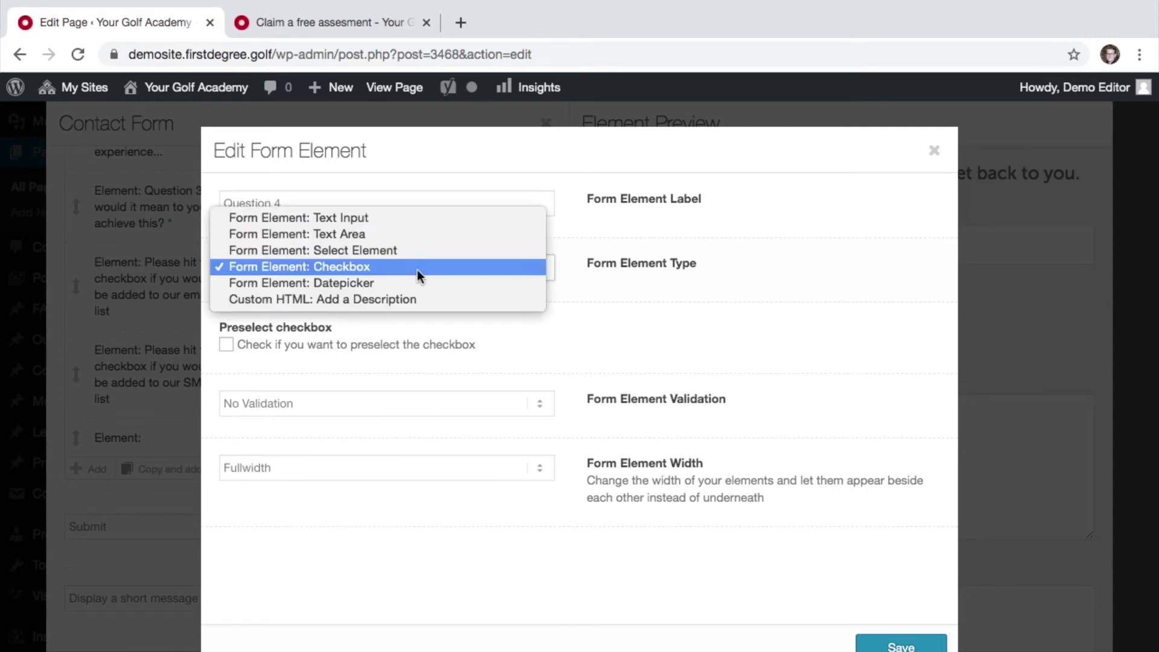
click(408, 283)
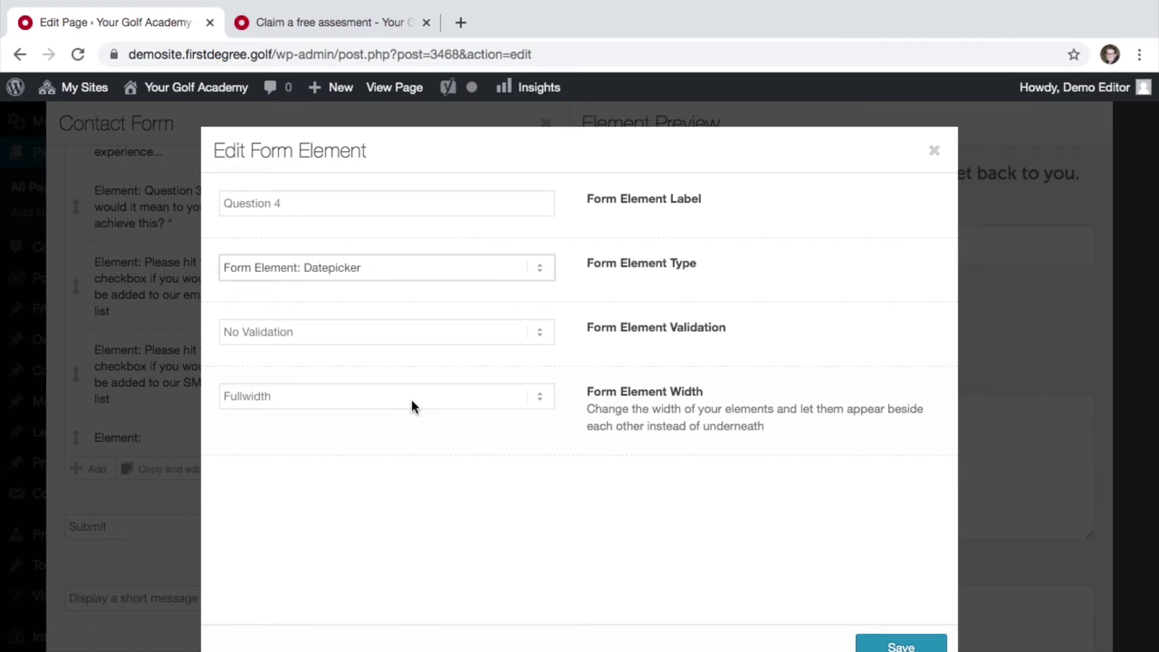
click(408, 277)
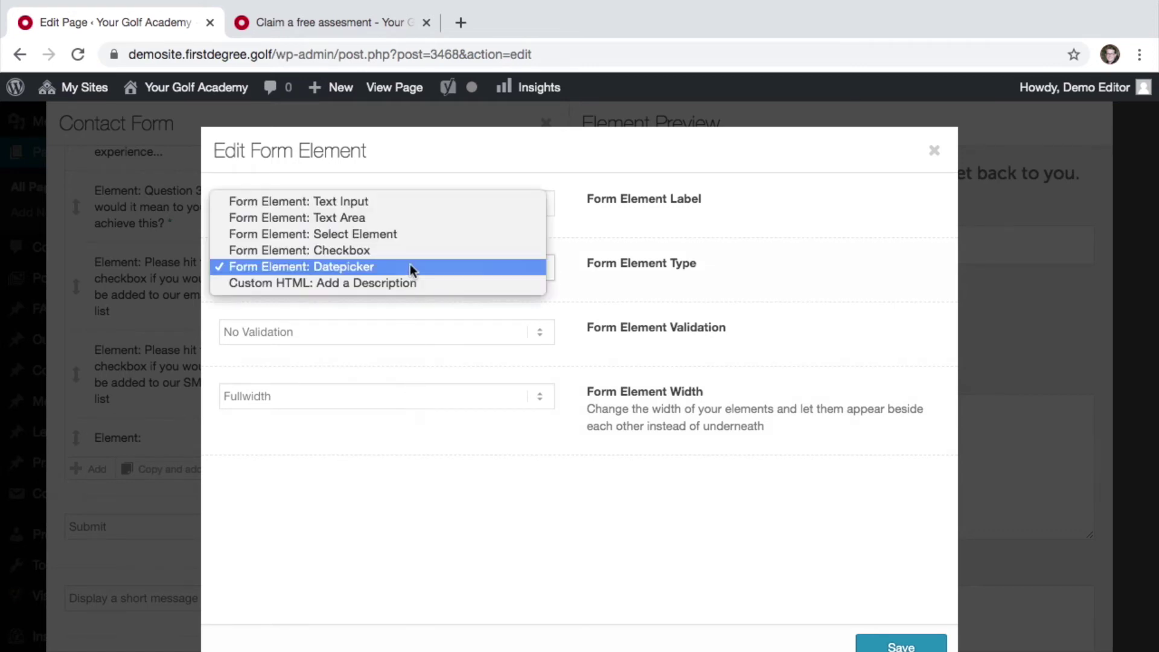
click(645, 244)
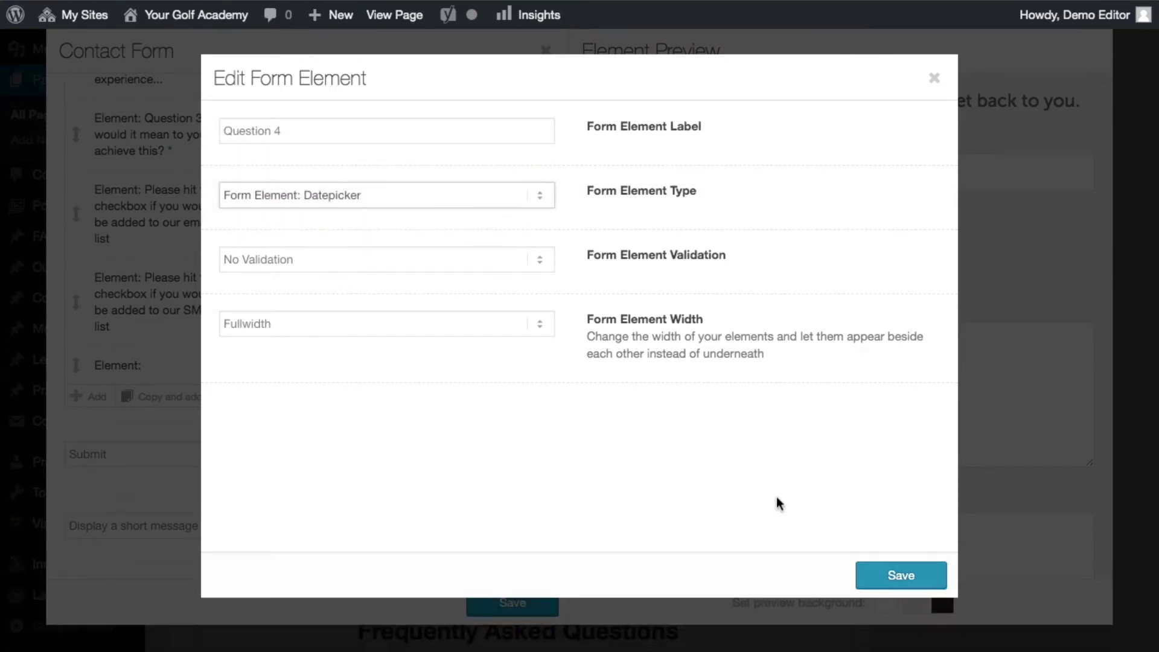
- Save Question 4 and drag it above the SMS and email mailing-list checkboxes
click(895, 573)
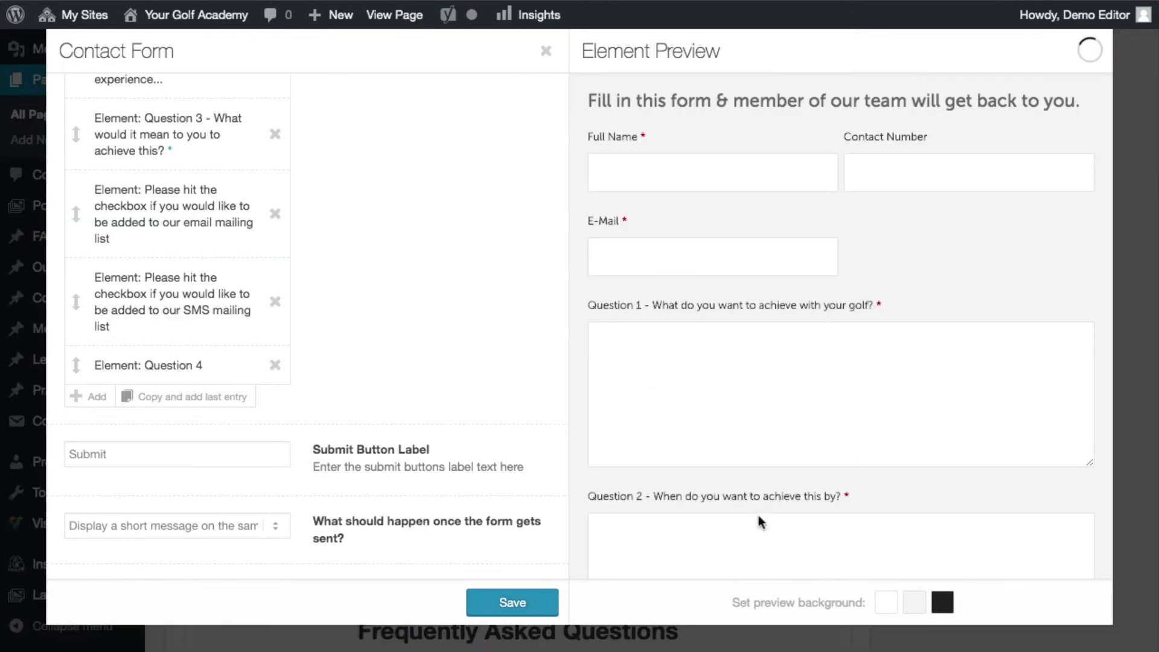
scroll(676, 417, down, 8)
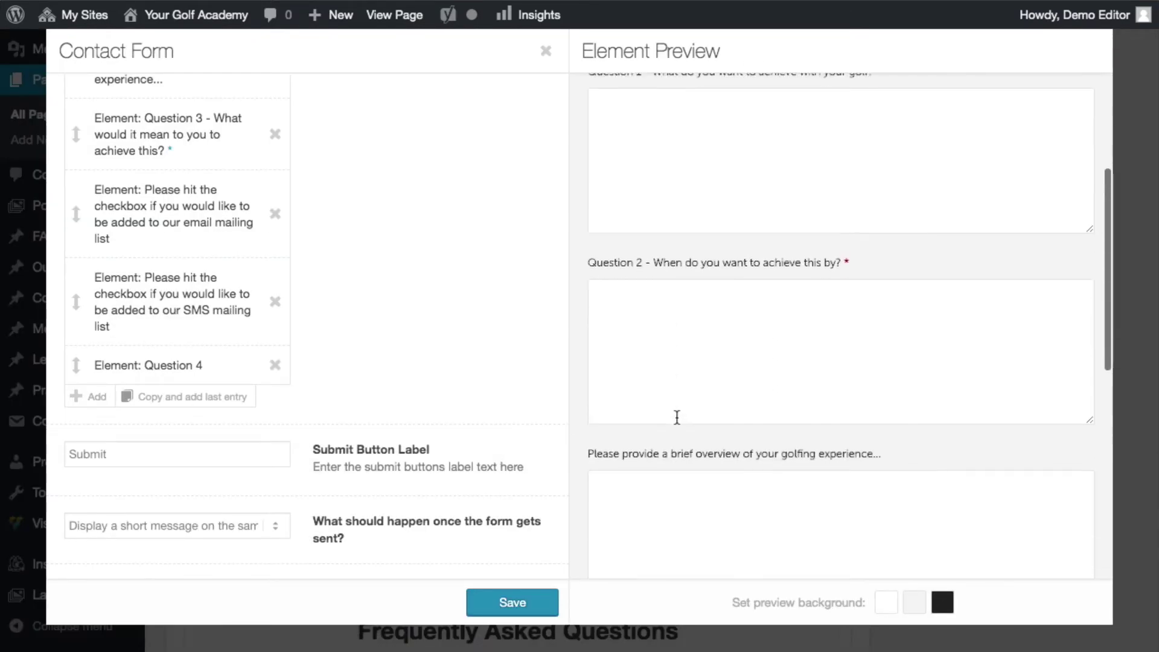
scroll(677, 417, down, 5)
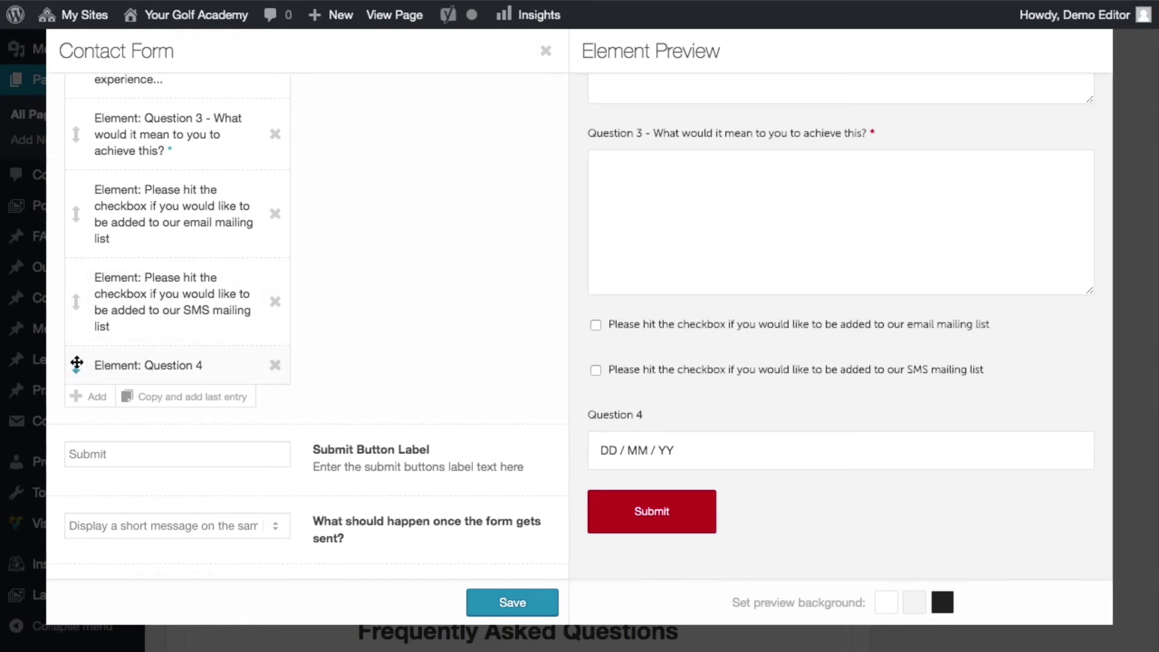
drag(76, 362, 78, 273)
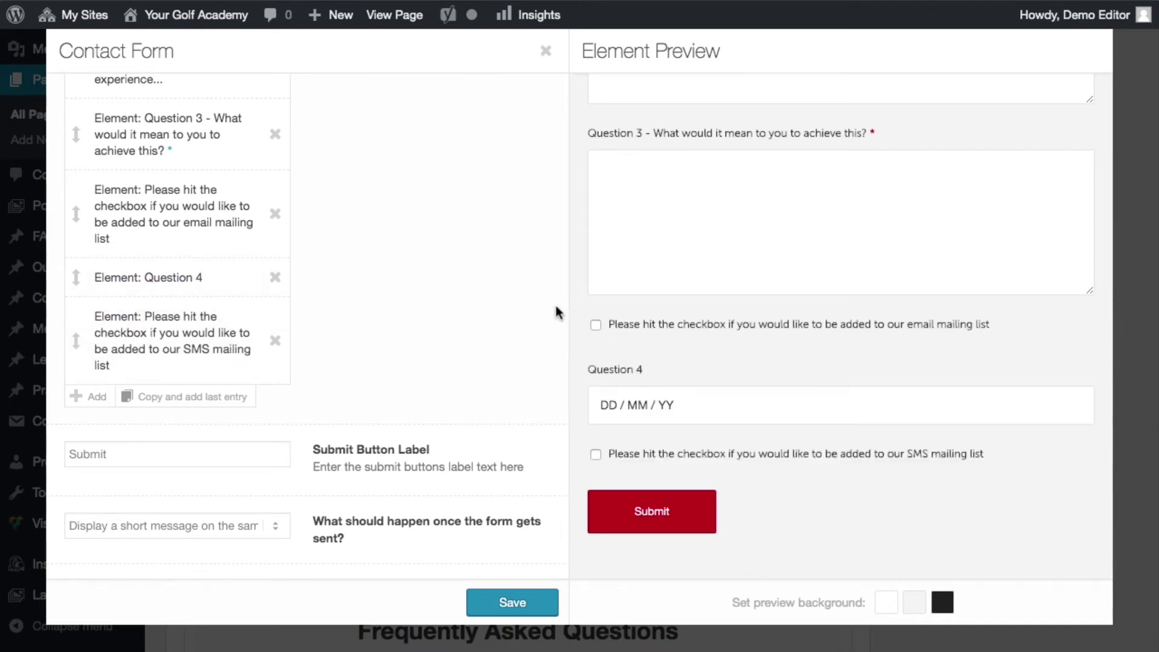
drag(110, 277, 76, 188)
click(77, 276)
click(136, 270)
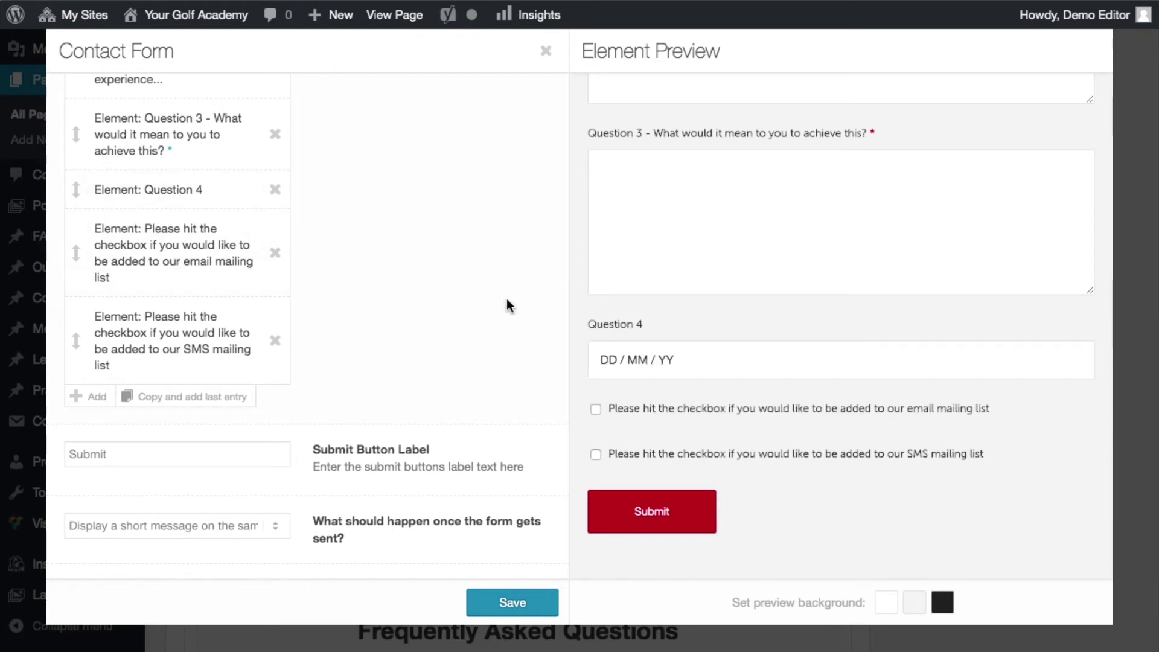
- Change the submit button label to 'Send enquiry' and save the Contact Form element
scroll(363, 441, down, 2)
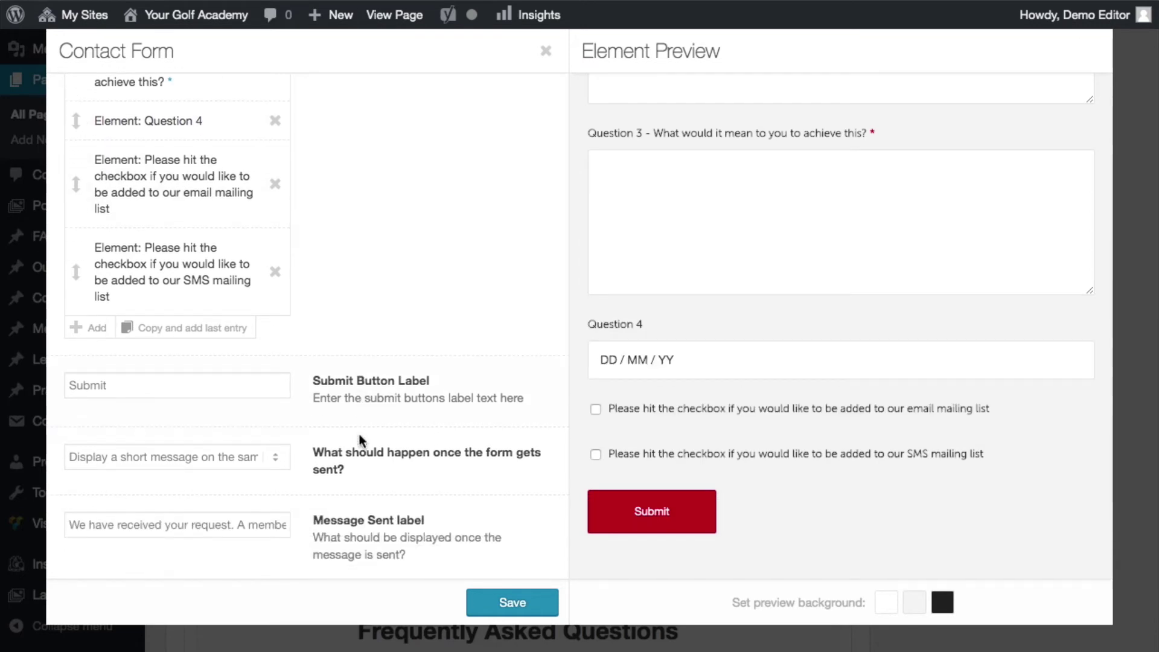
drag(199, 387, 52, 371)
text(S)
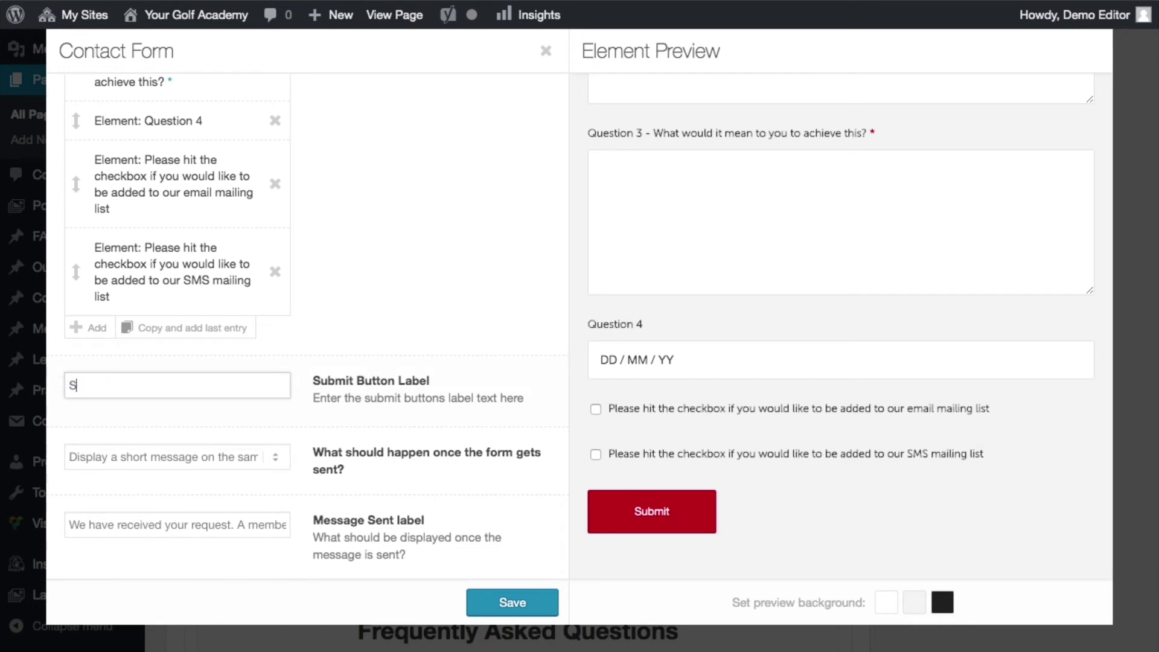
text(end enquiry)
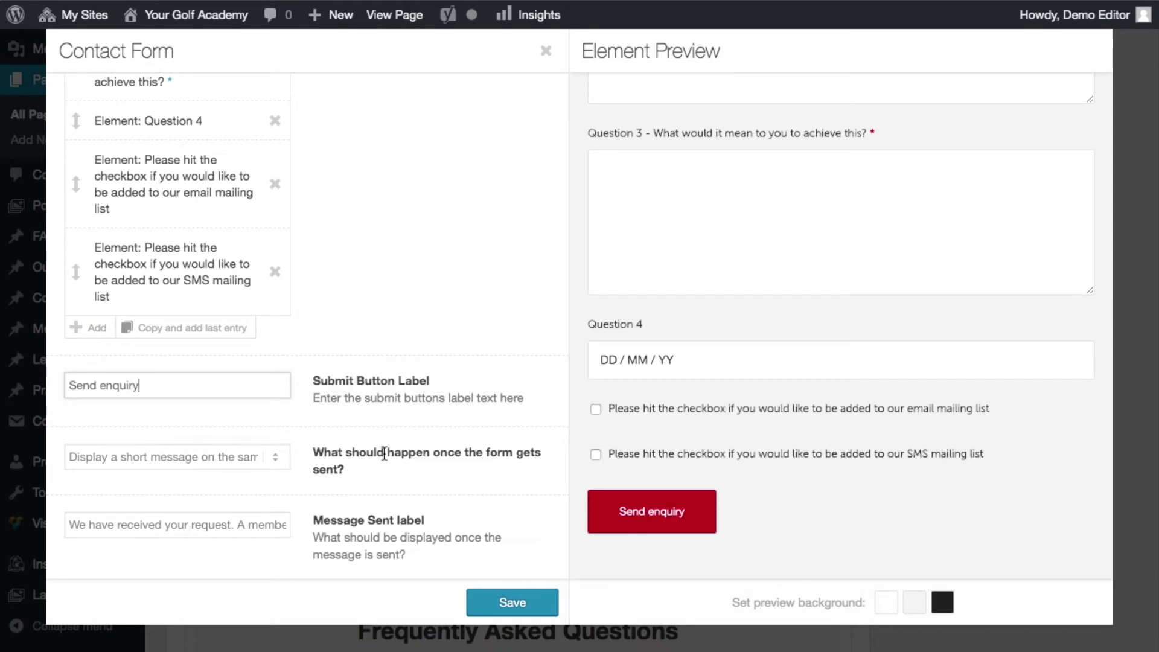
scroll(368, 475, down, 2)
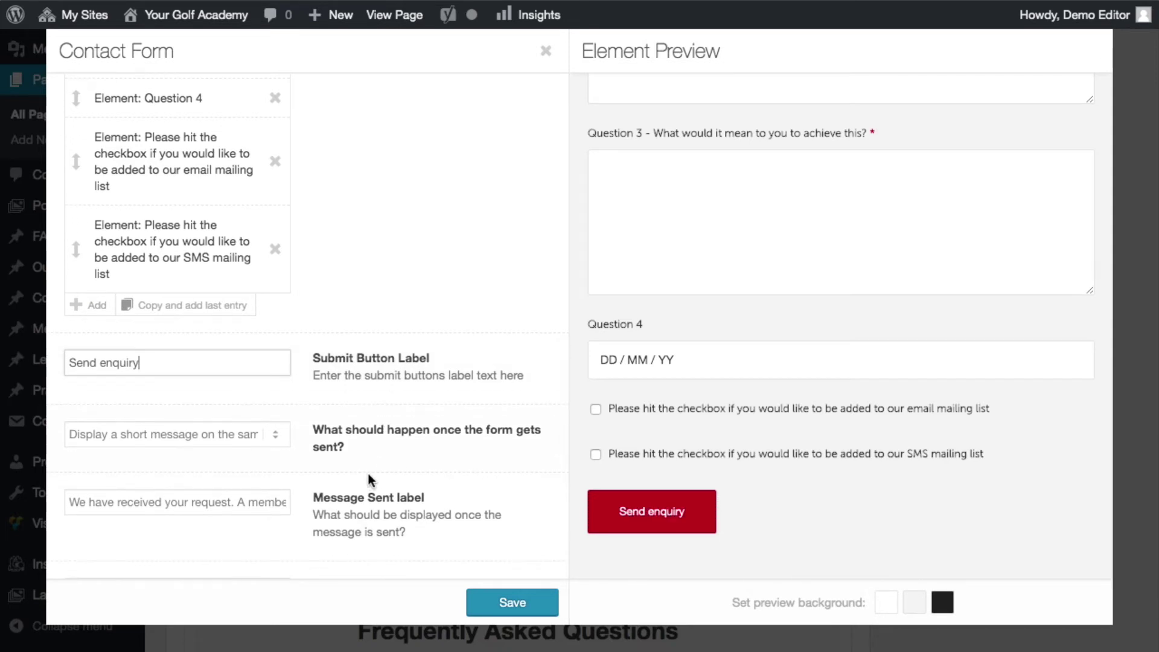
click(499, 604)
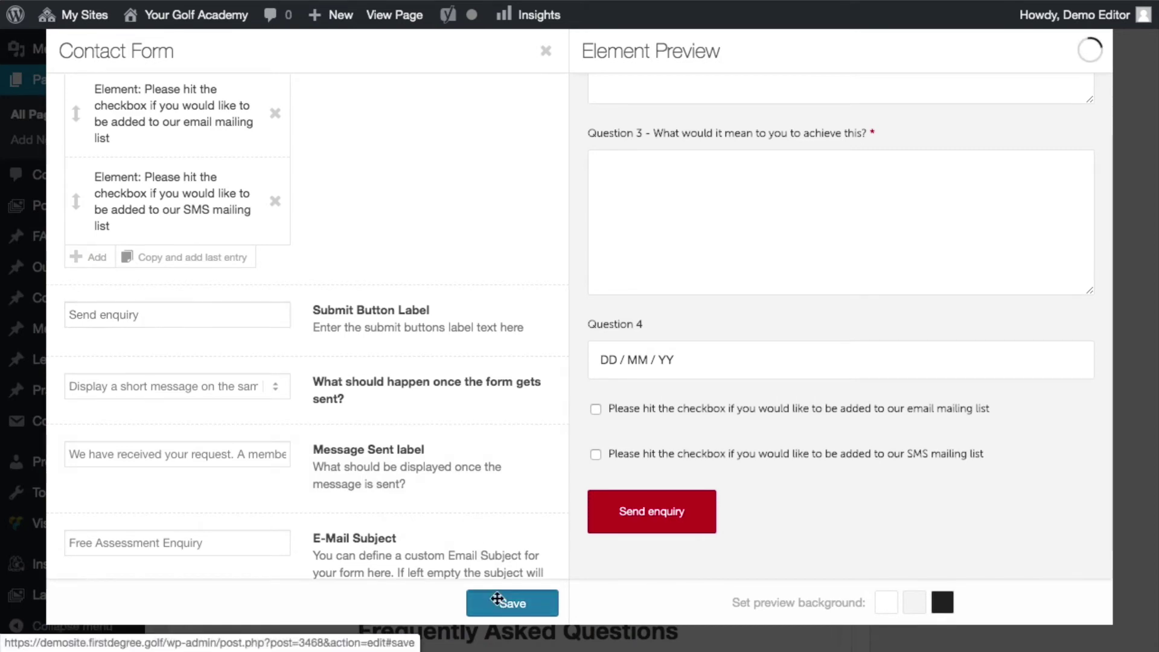
scroll(1074, 320, up, 15)
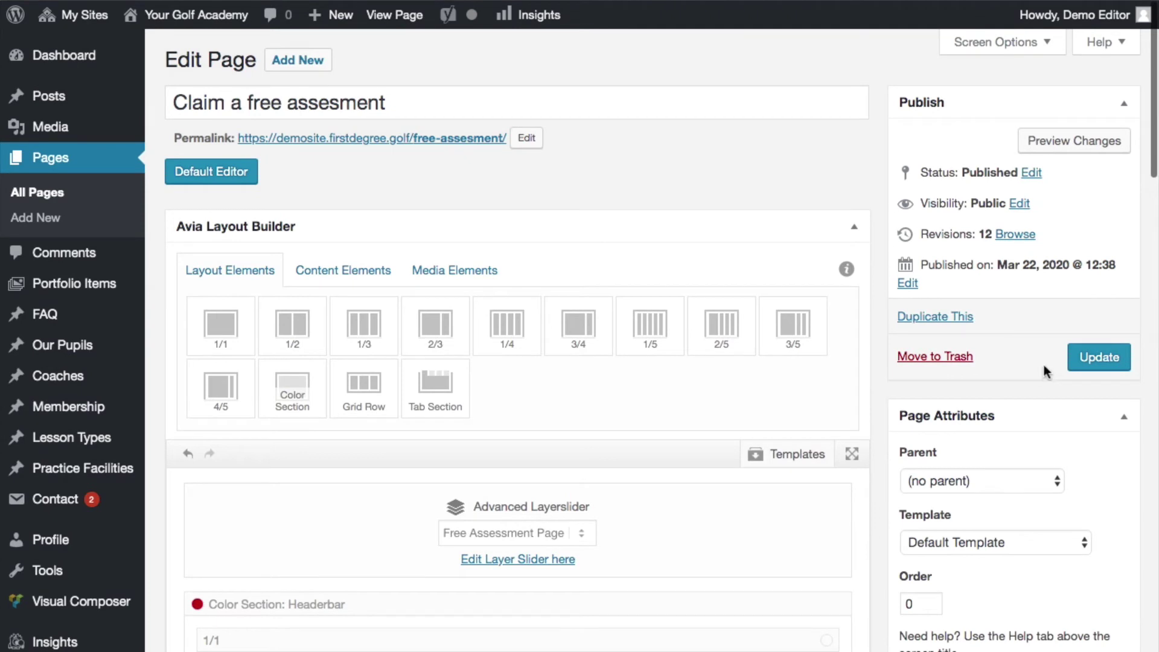
- Update the page and reload the live free-assessment page
click(1085, 361)
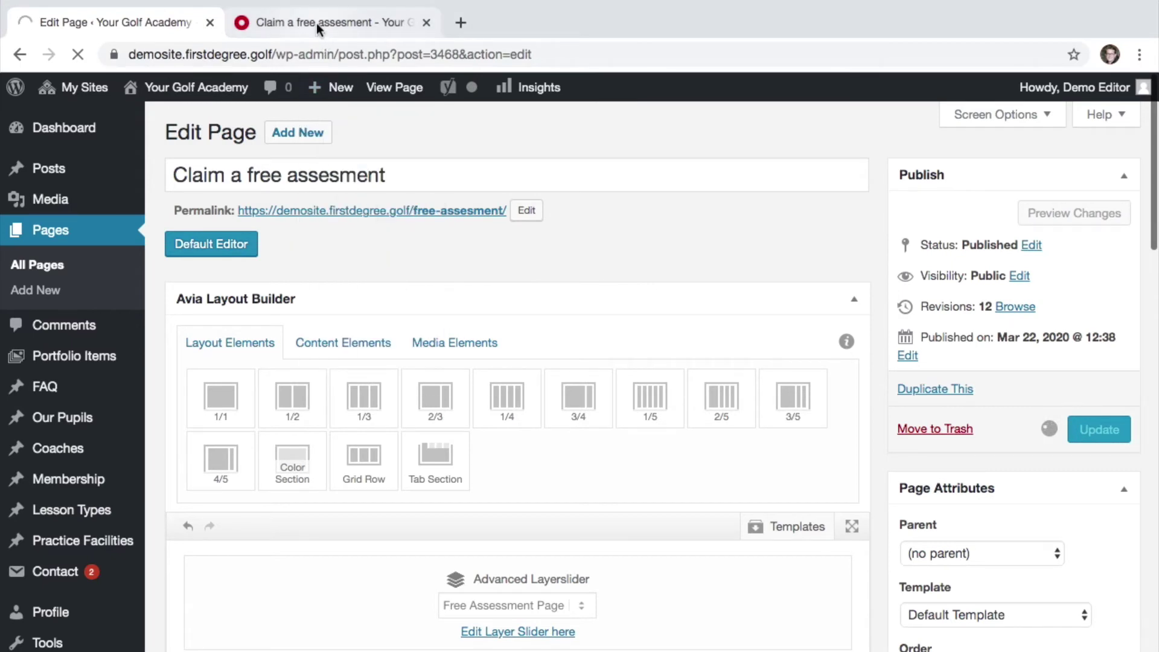
click(319, 28)
click(296, 53)
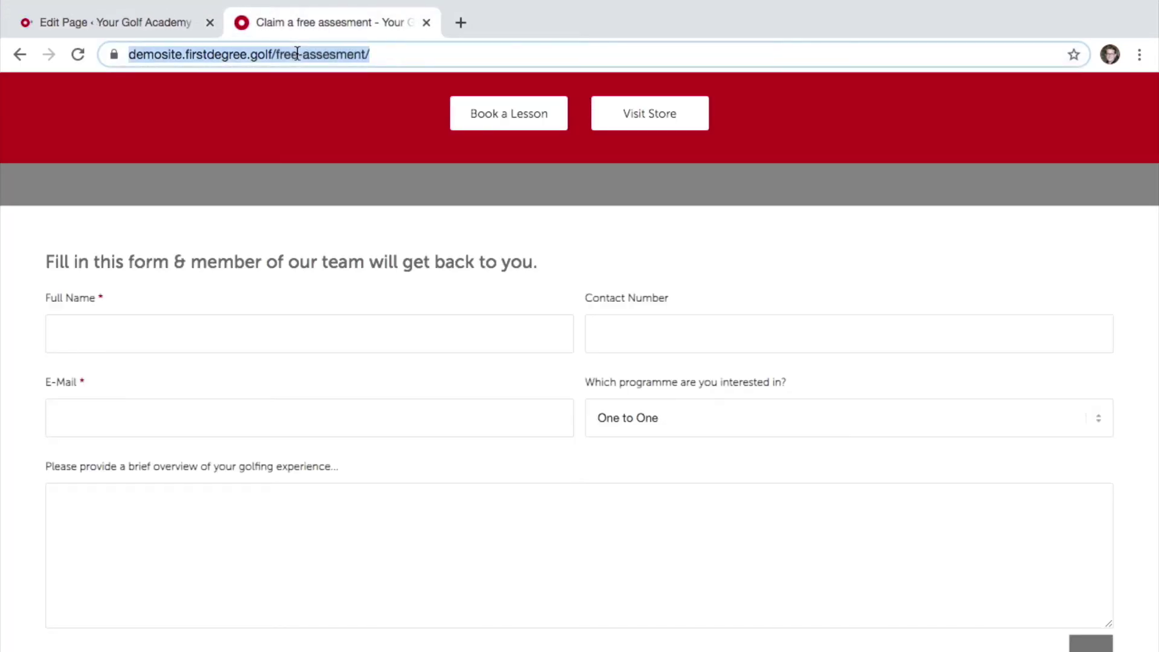
key(Return)
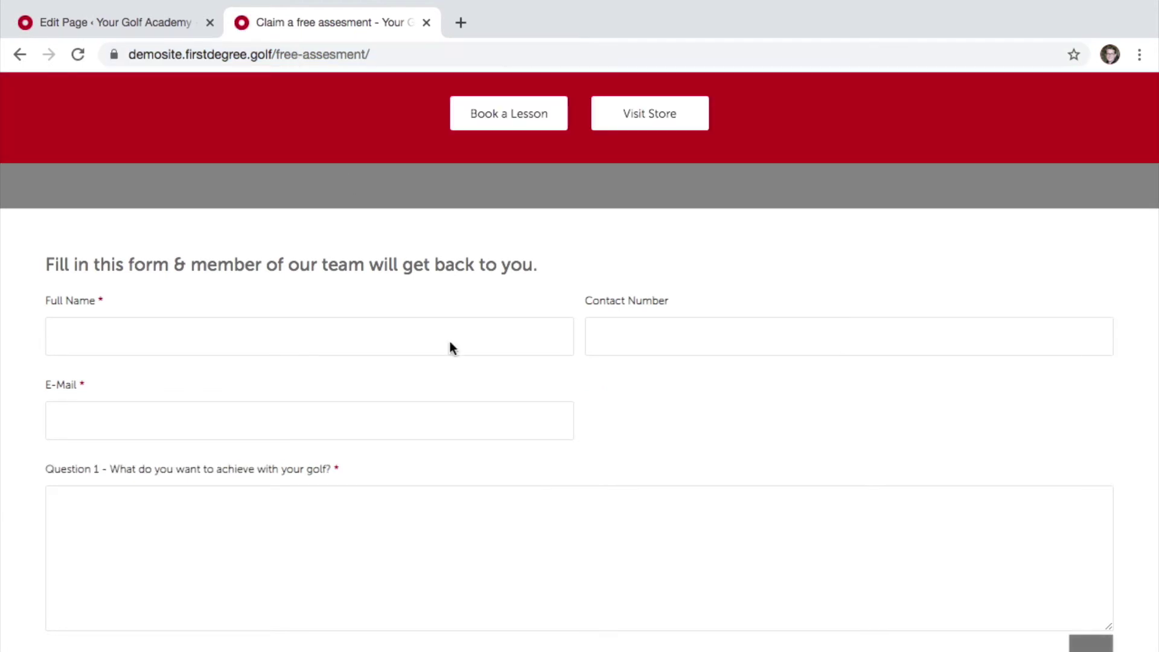
- Scroll the live form to check Question 4 and the 'Send enquiry' button, then return to the editor
scroll(477, 384, down, 12)
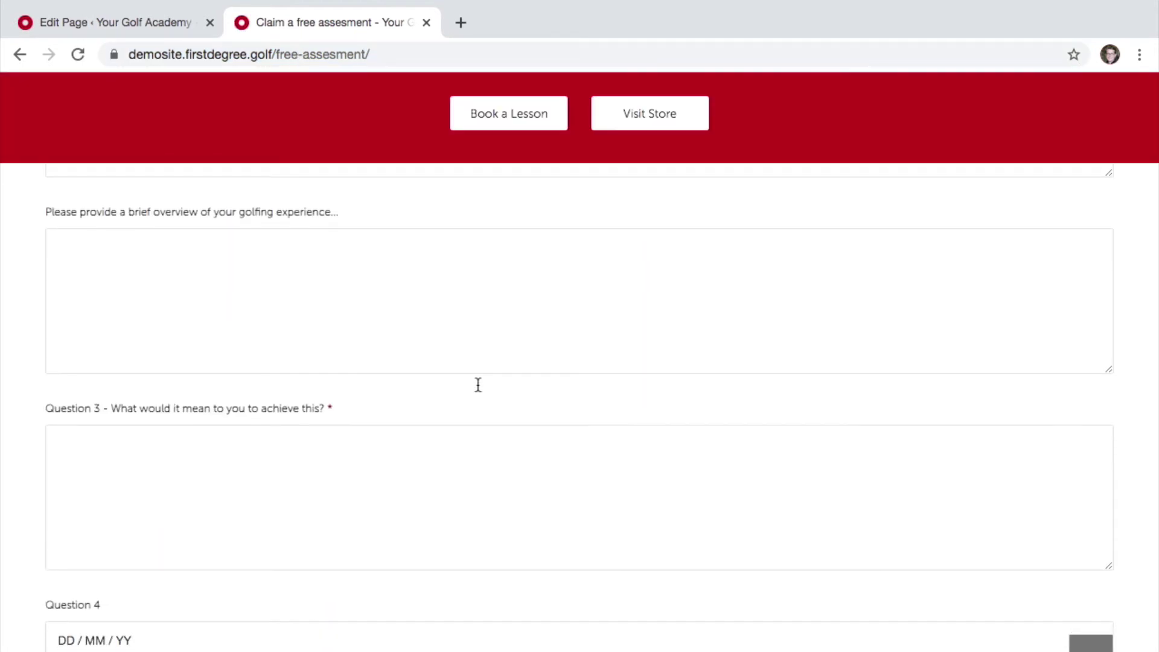
scroll(480, 391, down, 1)
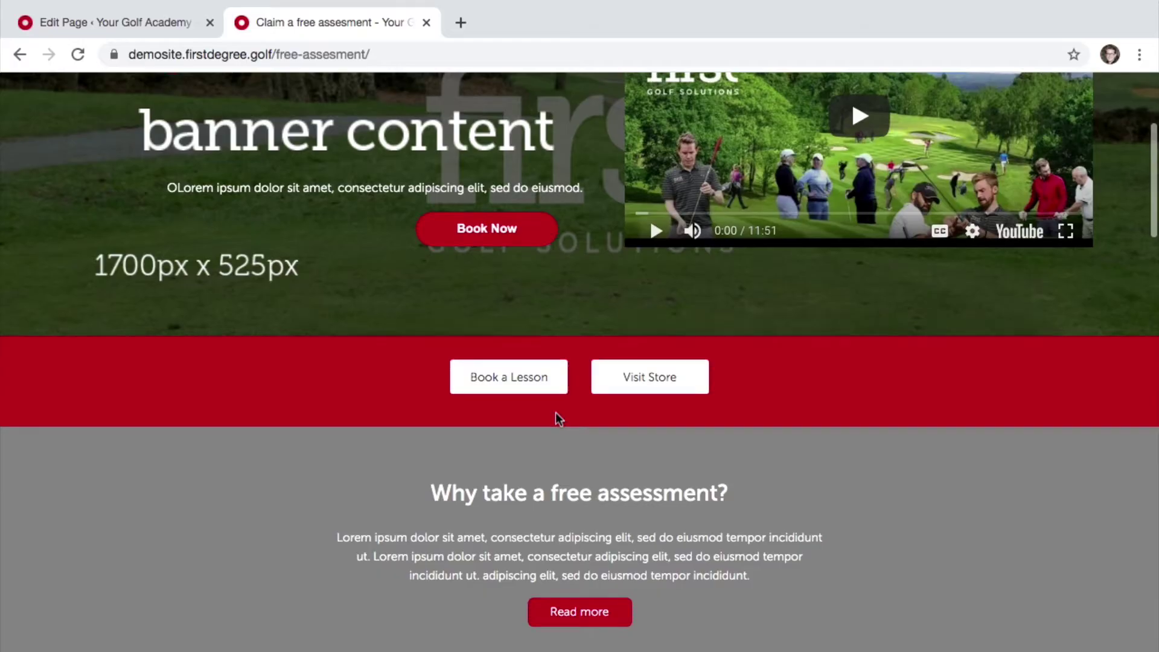
scroll(556, 413, down, 10)
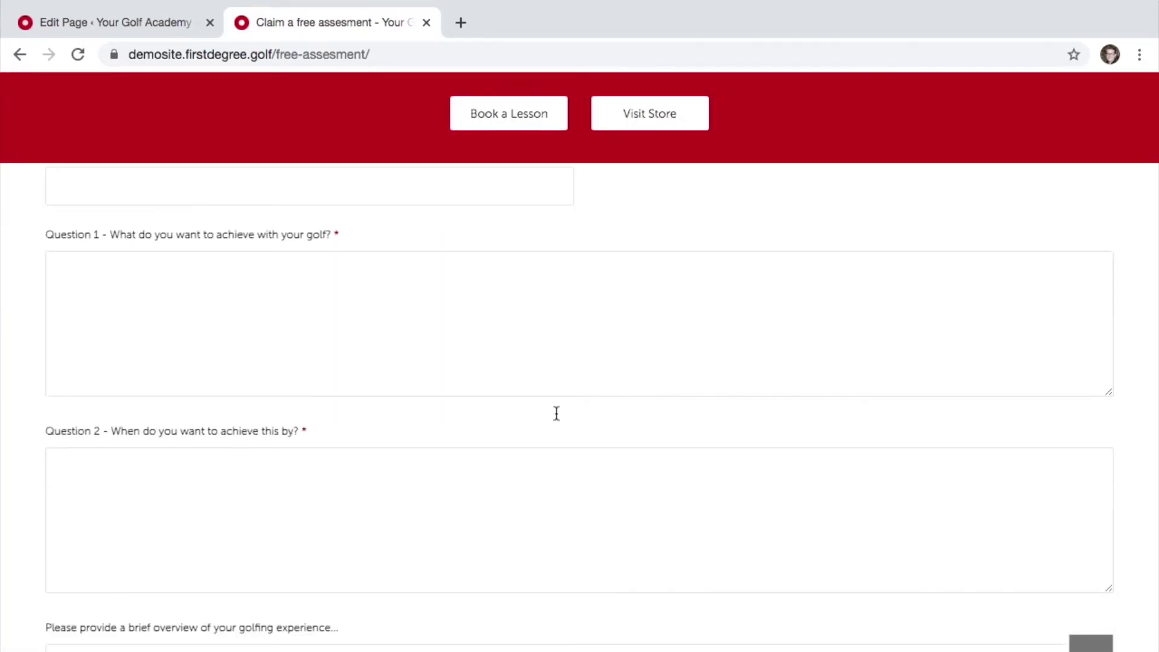
scroll(556, 414, down, 8)
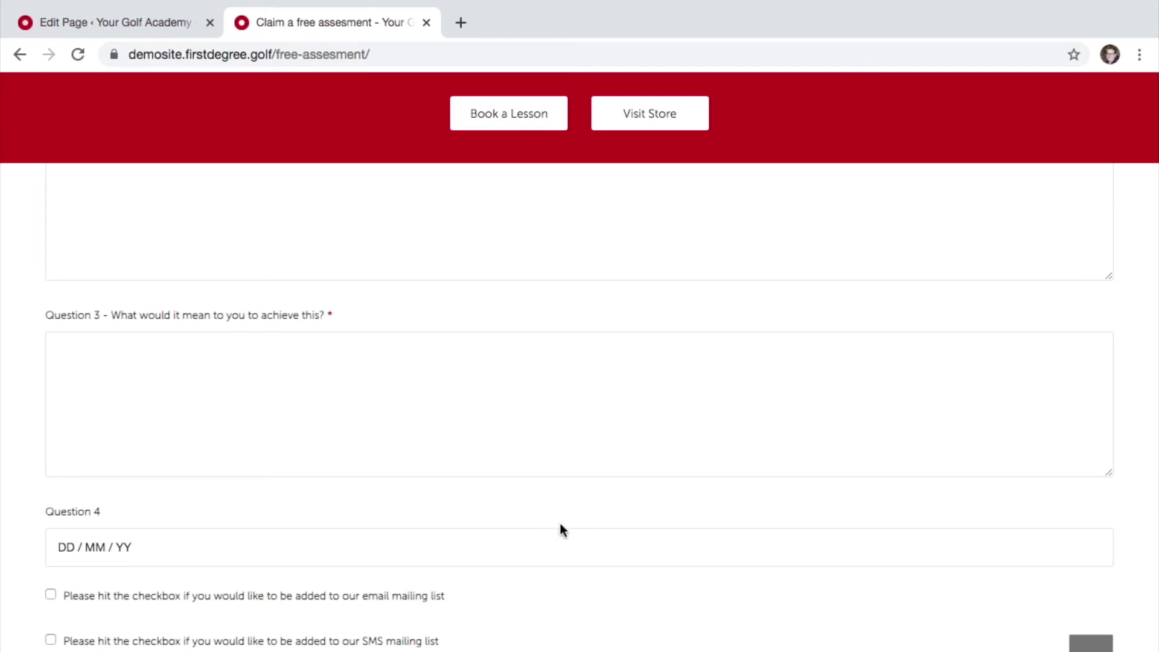
scroll(579, 577, down, 2)
scroll(581, 576, down, 1)
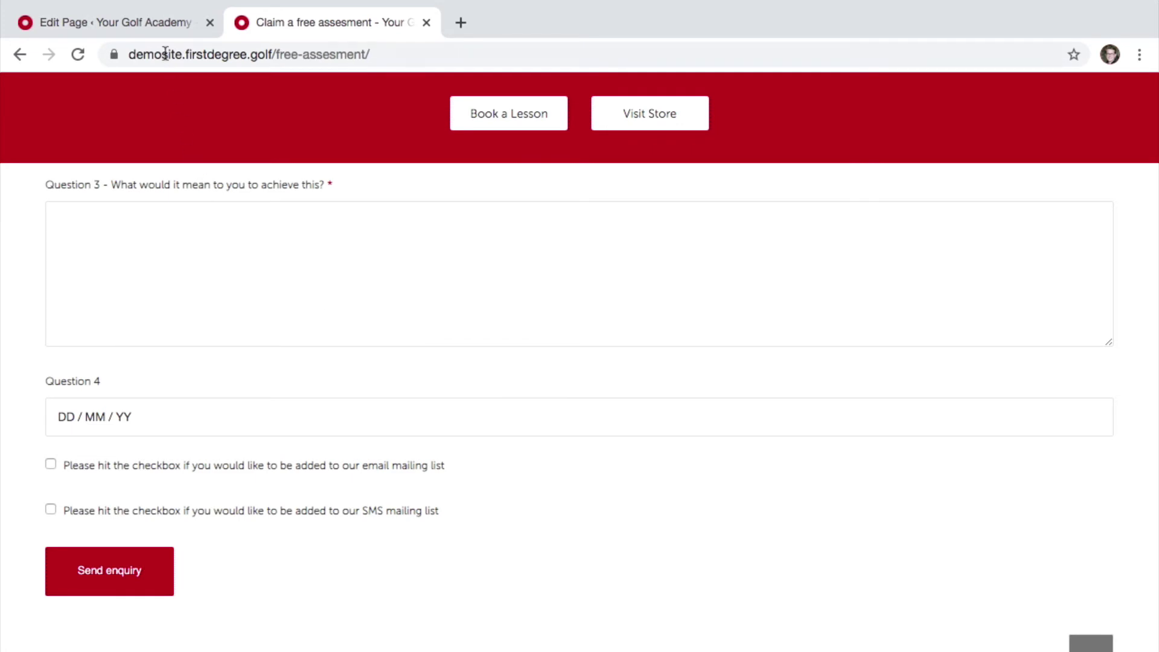
click(150, 23)
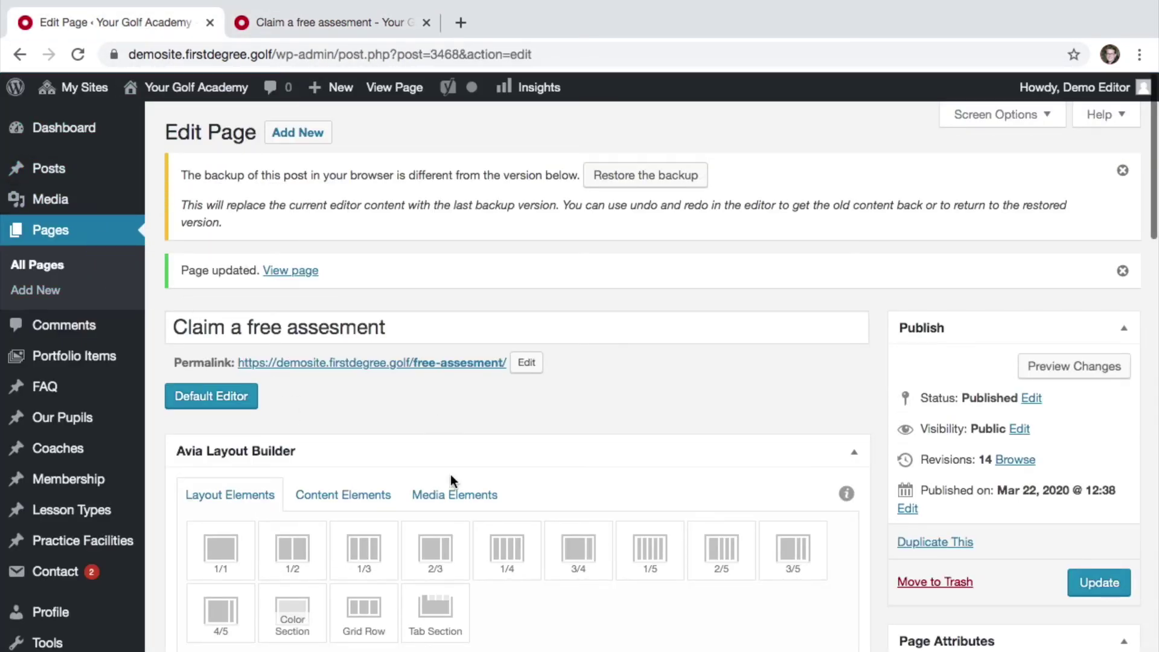
- Find the Contact Form element in the layout and open its settings
scroll(450, 474, down, 15)
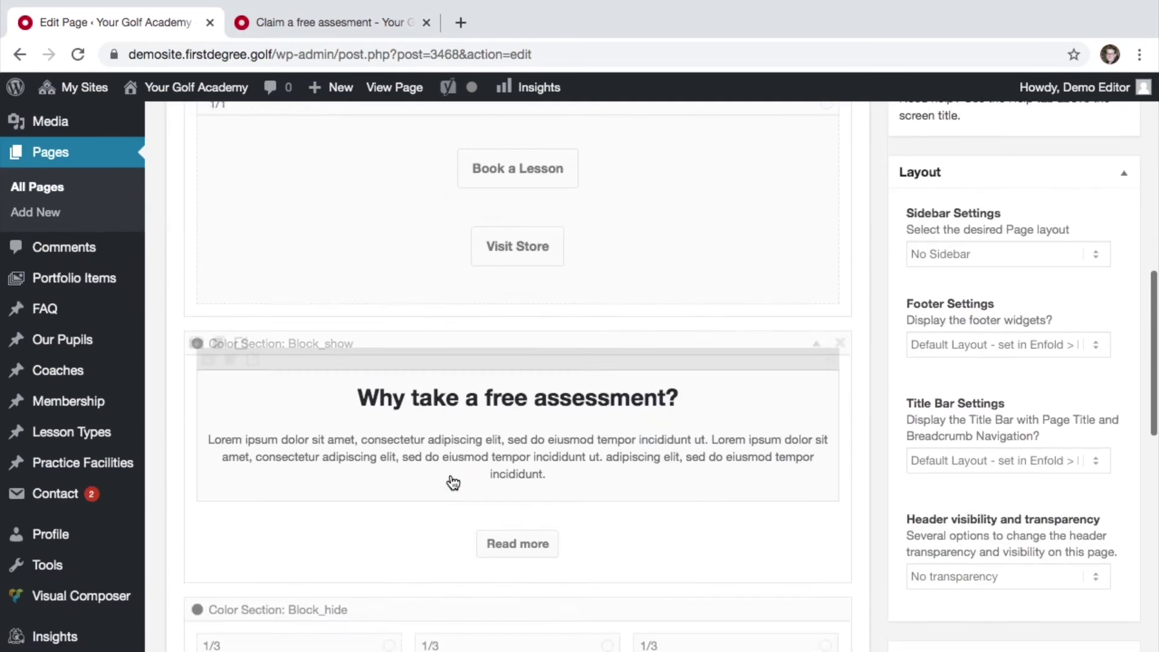
scroll(453, 483, down, 10)
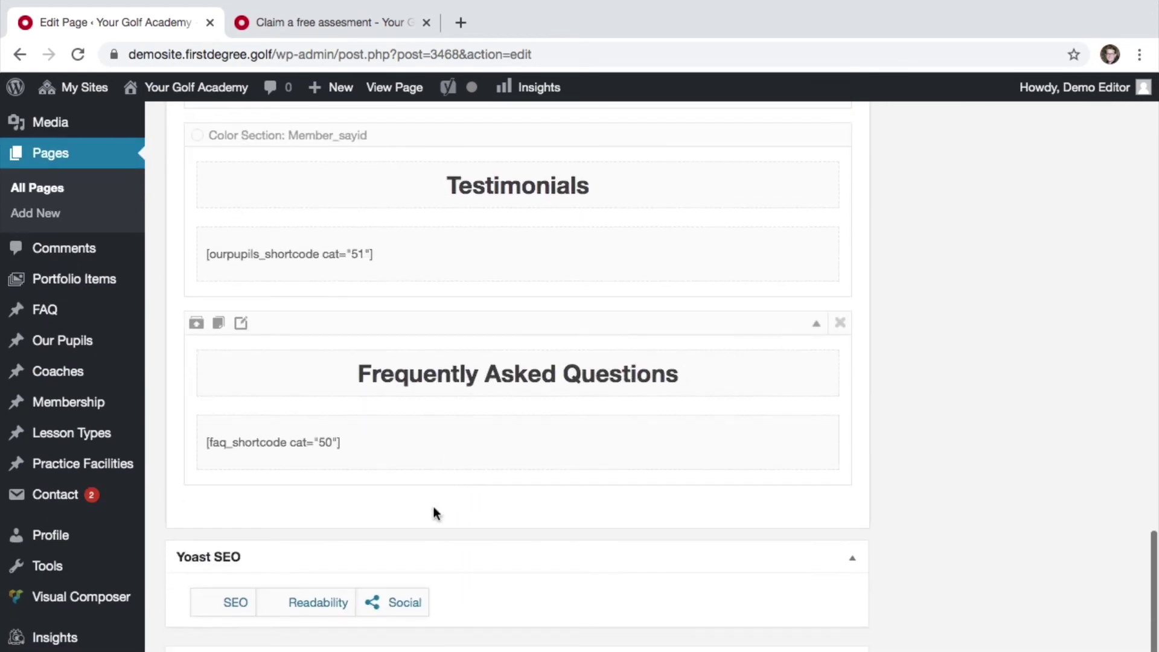
scroll(427, 208, up, 3)
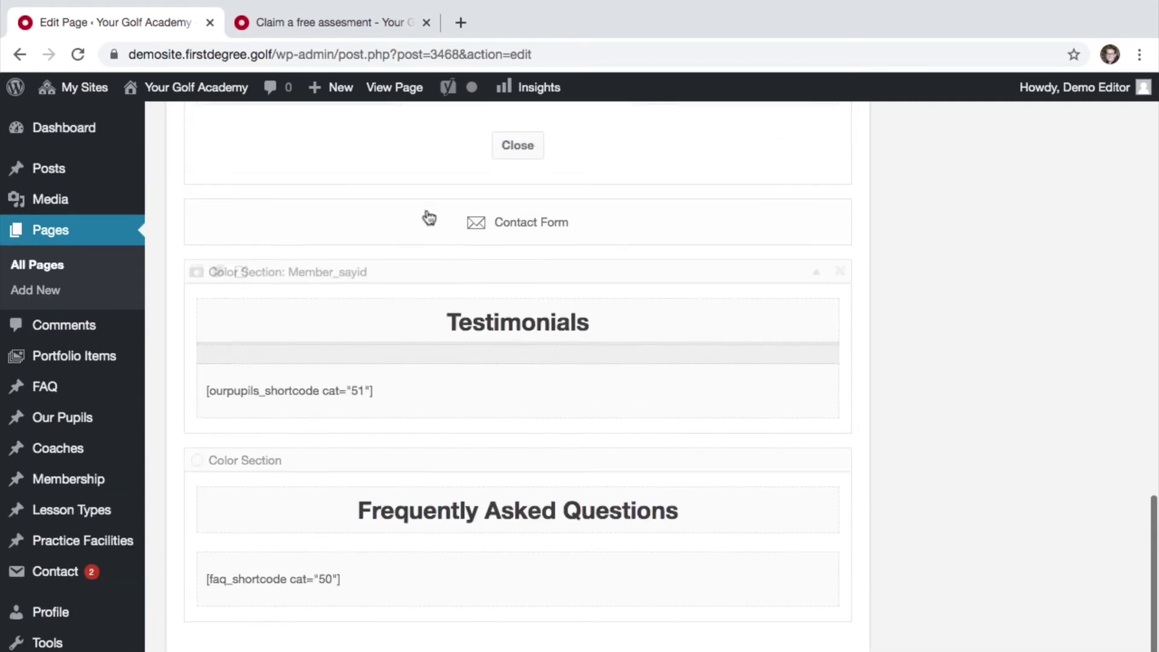
click(426, 229)
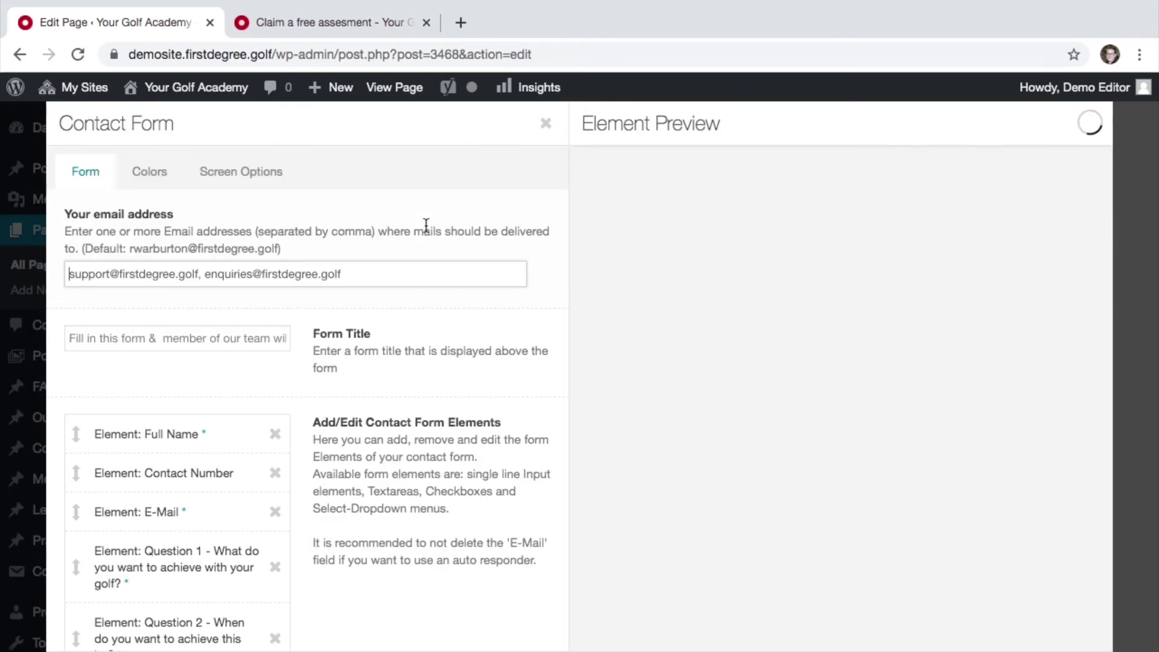
- Check the after-send option, leaving it on showing a short message on the same page
scroll(455, 414, down, 9)
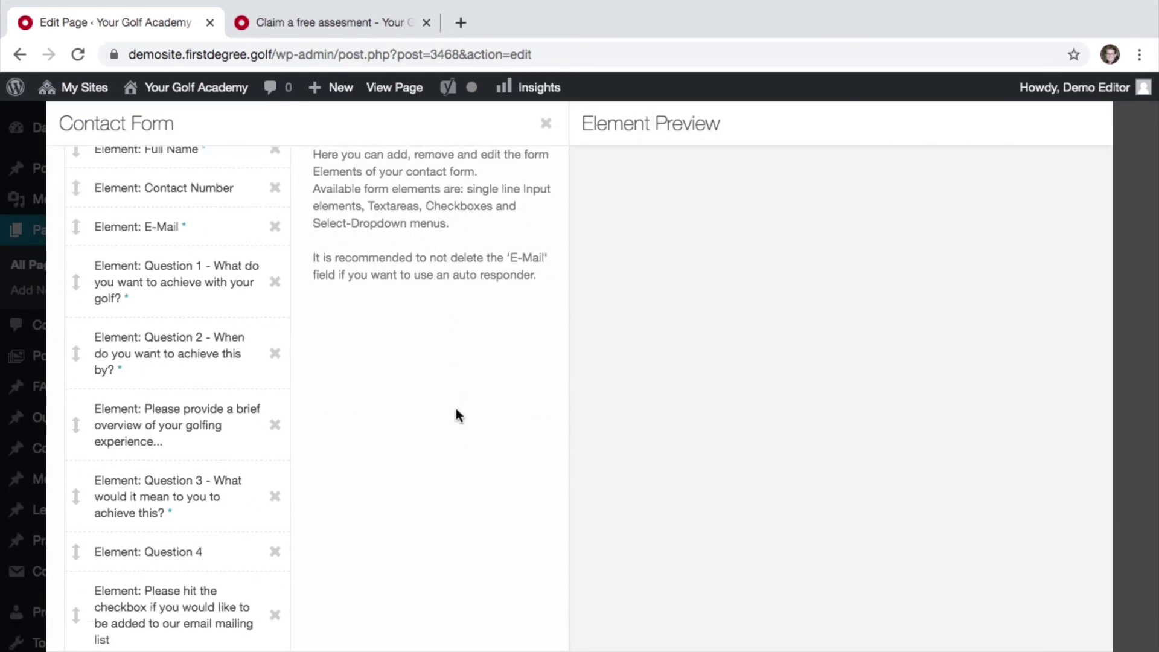
scroll(456, 413, down, 4)
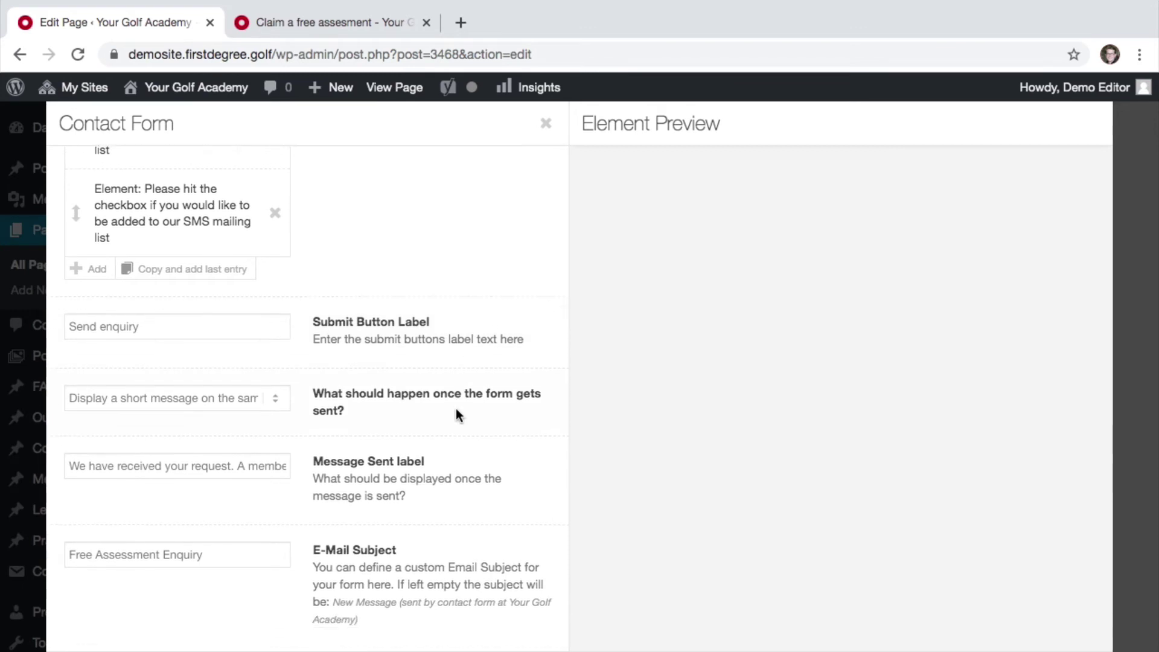
scroll(455, 408, down, 1)
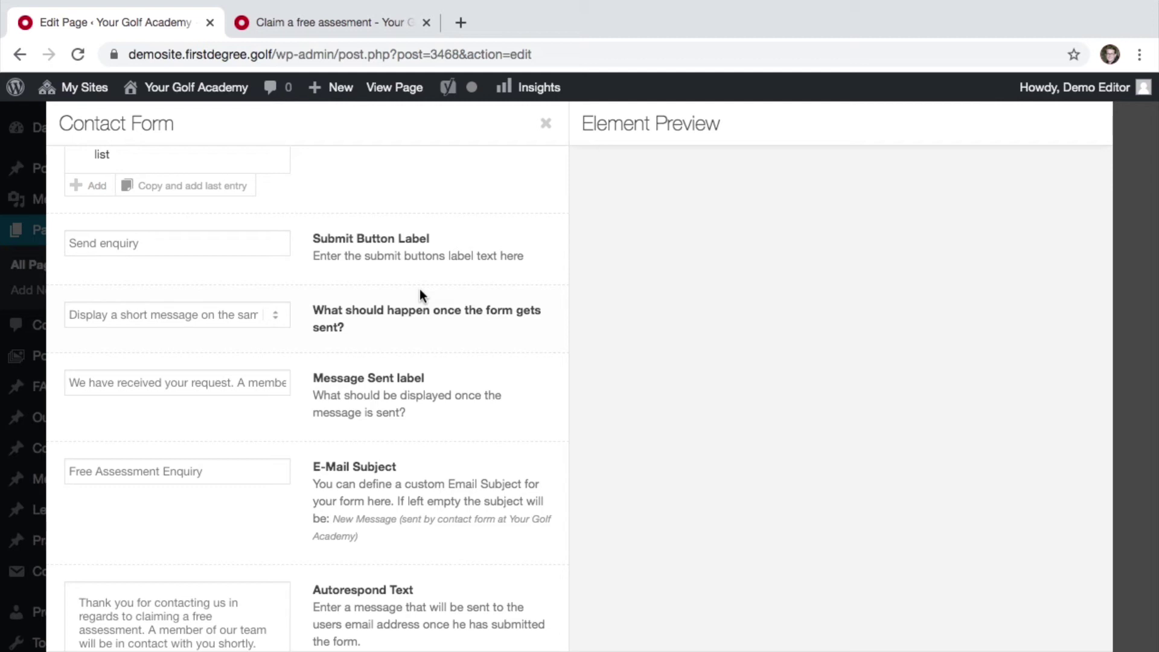
click(255, 316)
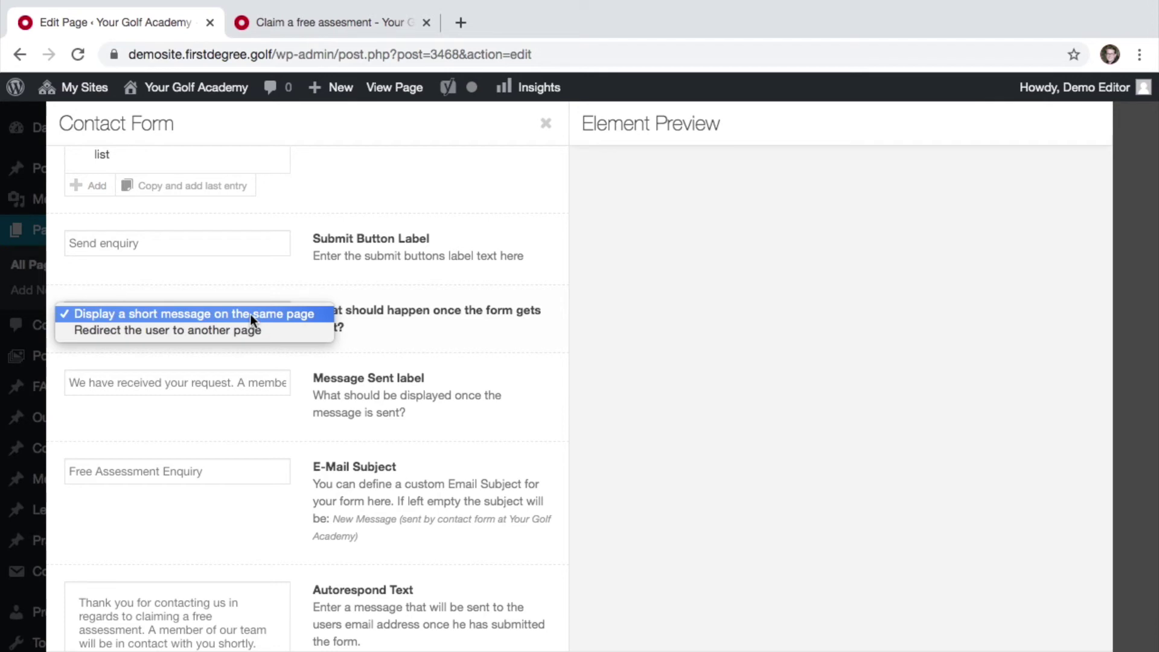
click(250, 314)
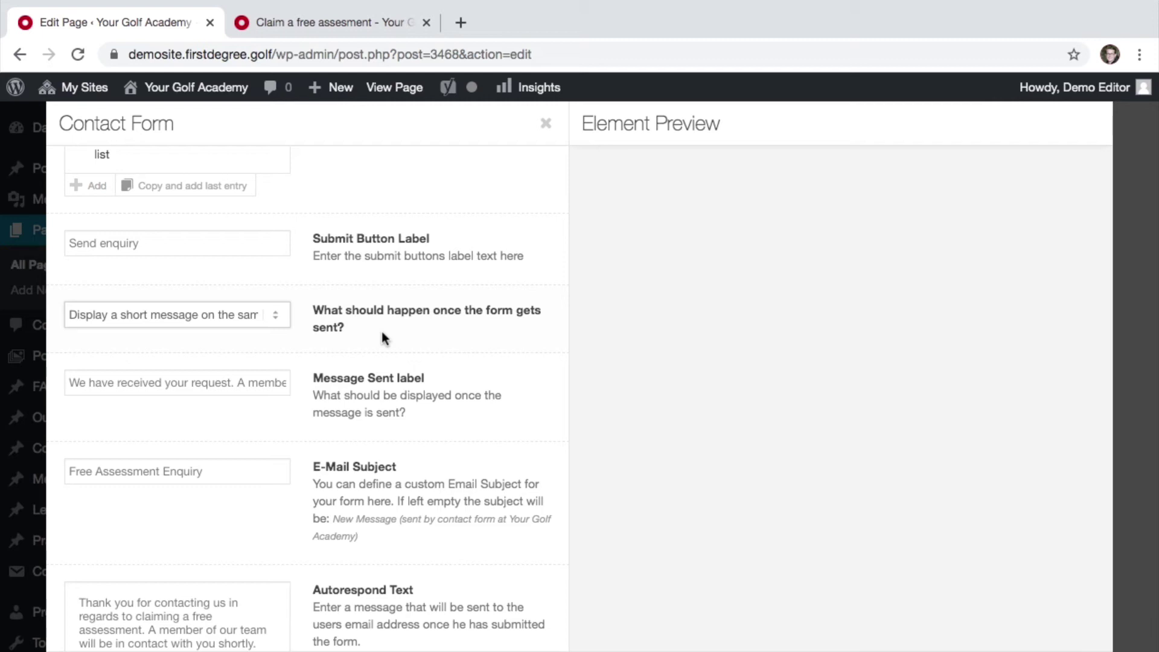
click(237, 310)
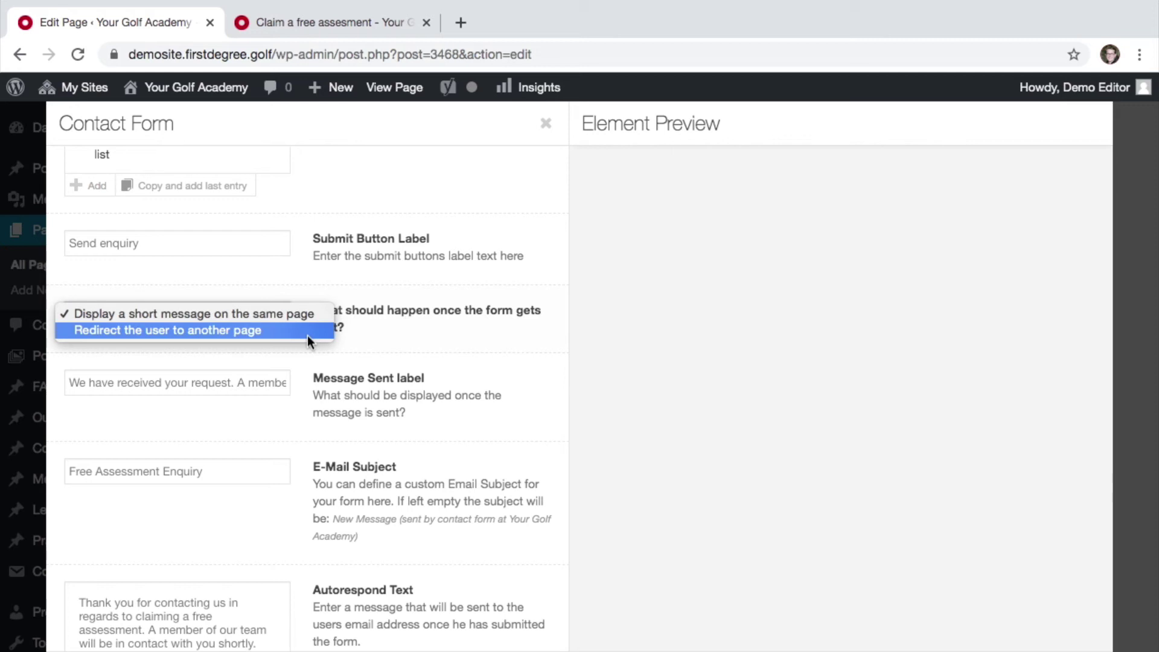
click(372, 310)
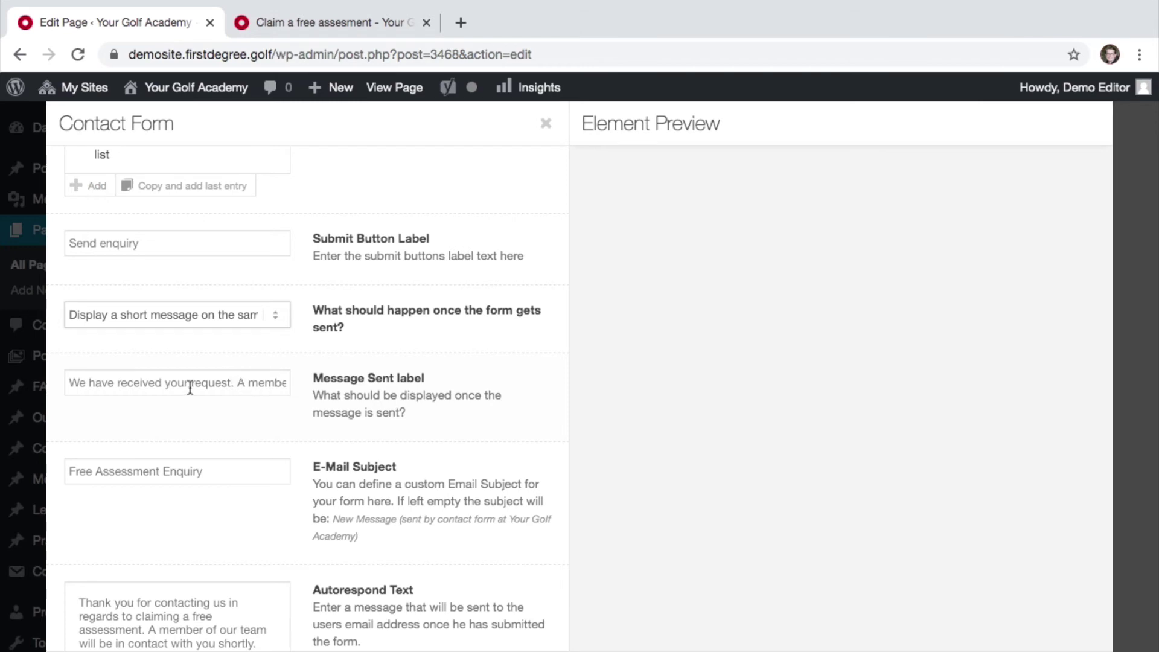
- Review the sent message text unchanged, then save the Contact Form element back to the layout
drag(65, 387, 204, 387)
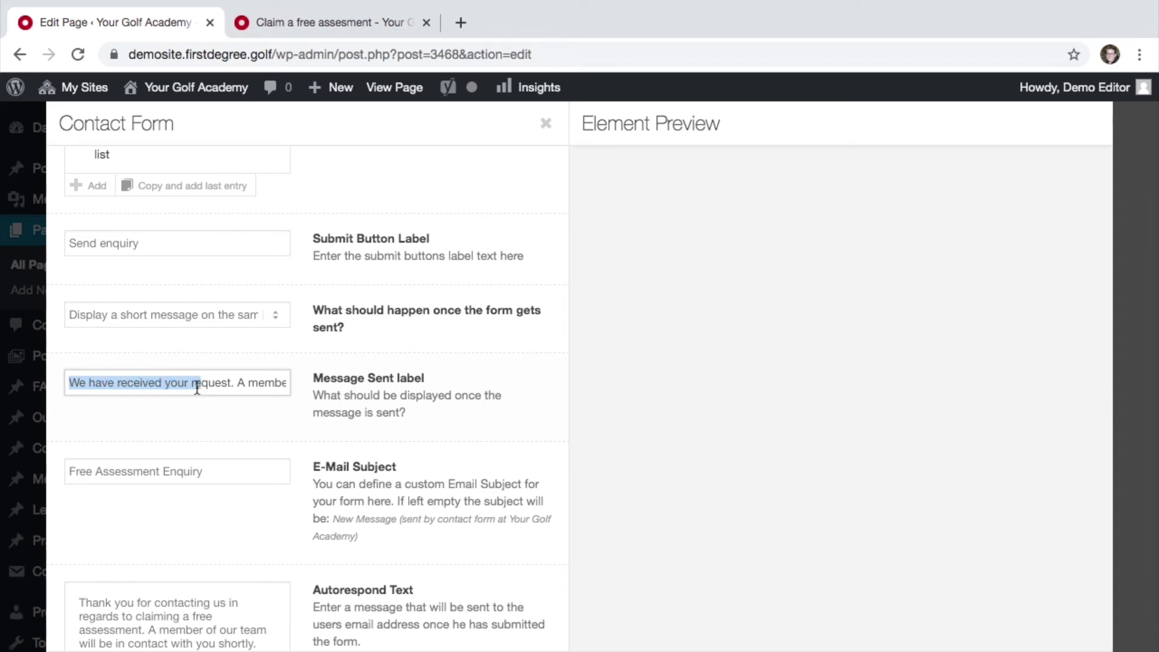
drag(196, 388, 142, 387)
drag(221, 387, 266, 388)
click(263, 388)
key(Right)
key(Right)
key(Right)
key(Right)
key(Right)
key(Right)
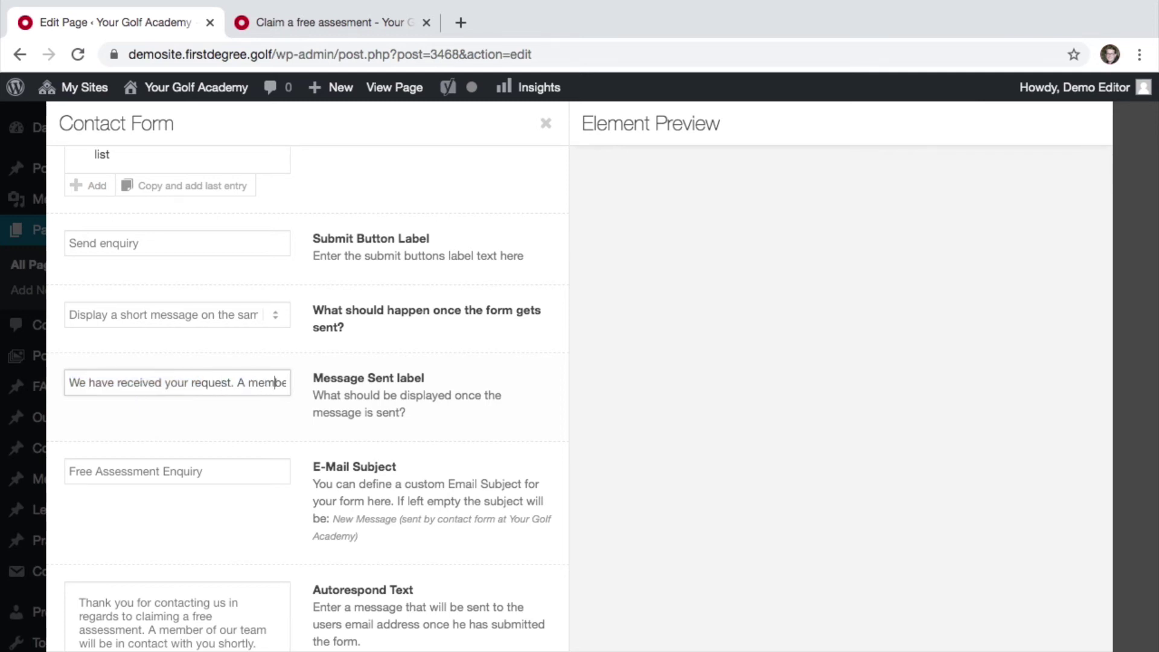
key(Right)
key(Right)
key(Right)
key(Right)
key(Right)
key(Right)
key(Right)
key(Right)
key(Right)
key(Right)
key(Right)
key(Right)
key(Right)
key(Right)
key(Right)
key(Right)
key(Right)
key(Right)
key(Right)
key(Right)
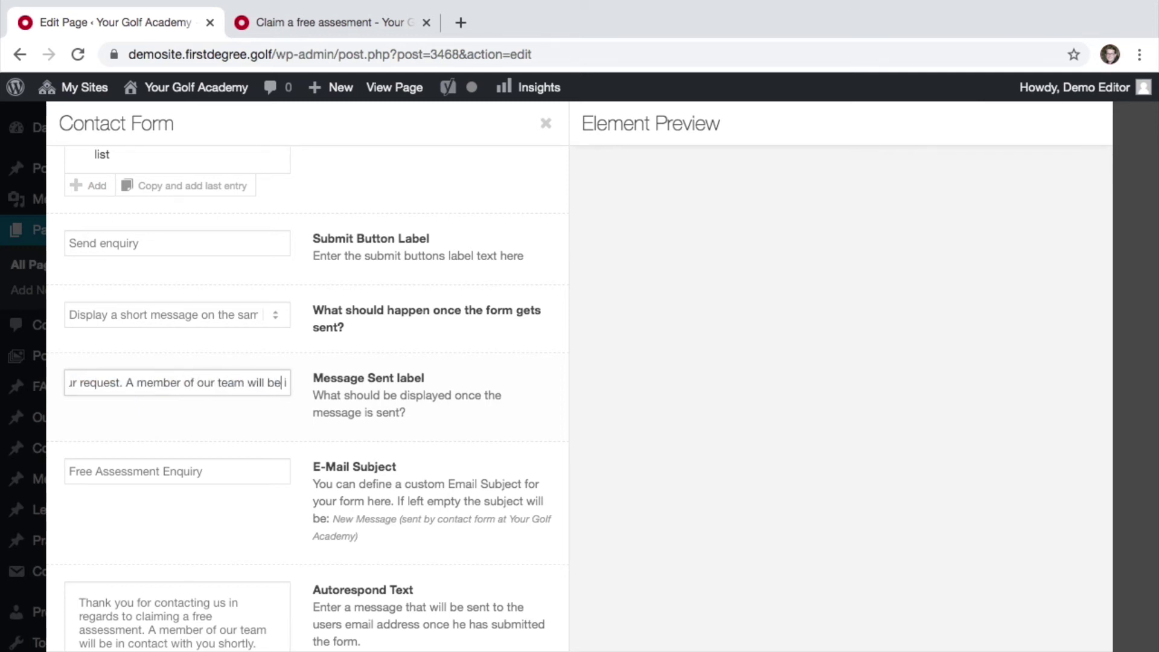
key(Right)
key(Right)
key(Right)
key(Right)
key(Right)
key(Right)
key(Right)
key(Right)
key(Right)
key(Right)
key(Right)
key(Right)
key(Right)
key(Right)
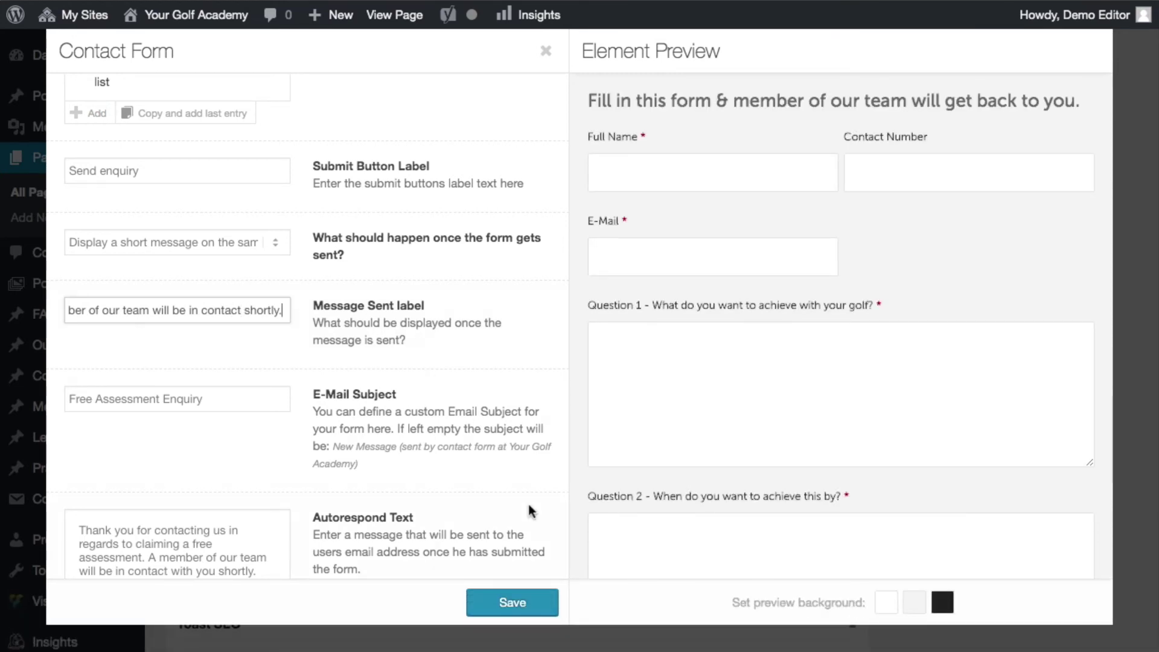
click(522, 600)
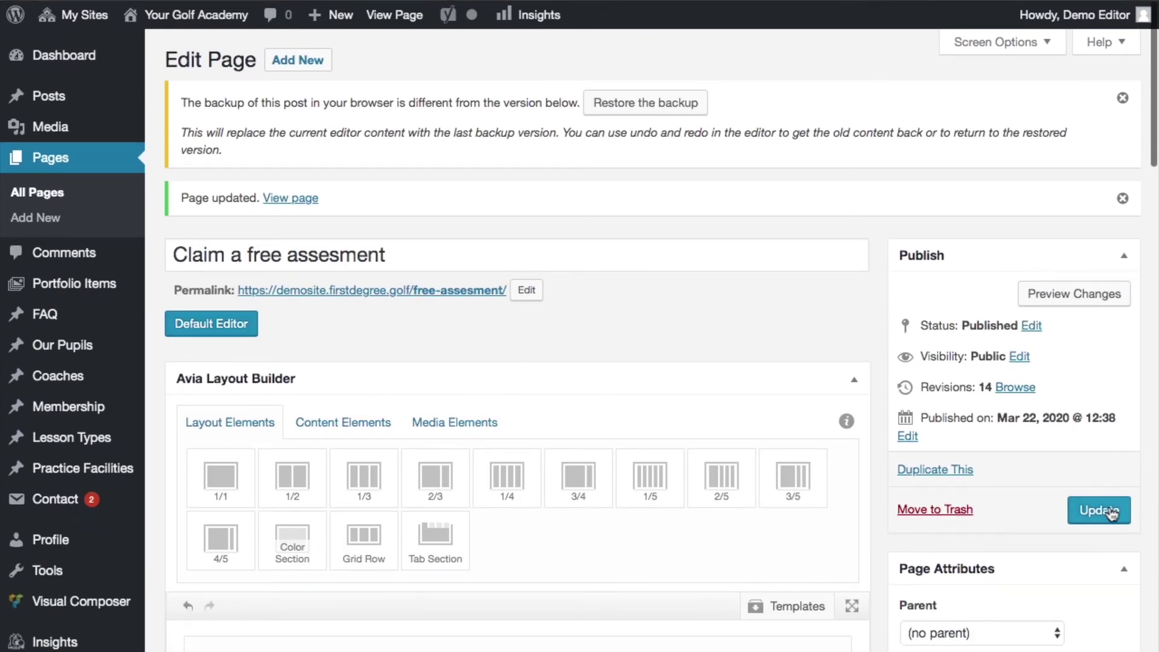
- Update the page and reload the live free-assessment page
click(1099, 578)
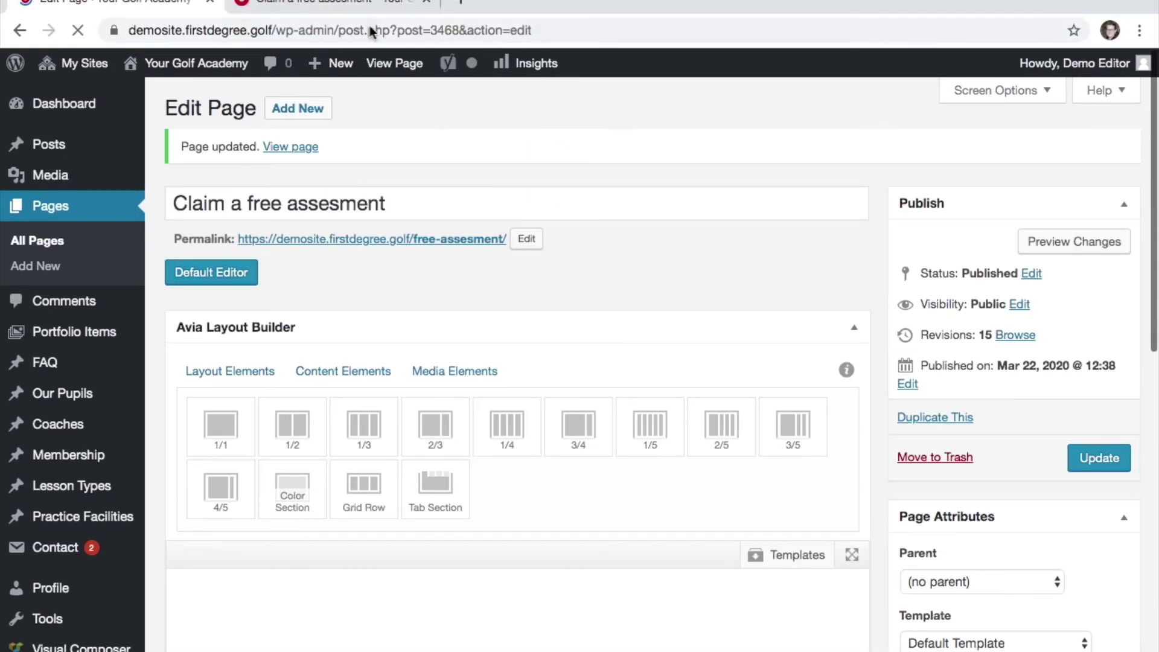
click(369, 25)
click(367, 54)
key(Return)
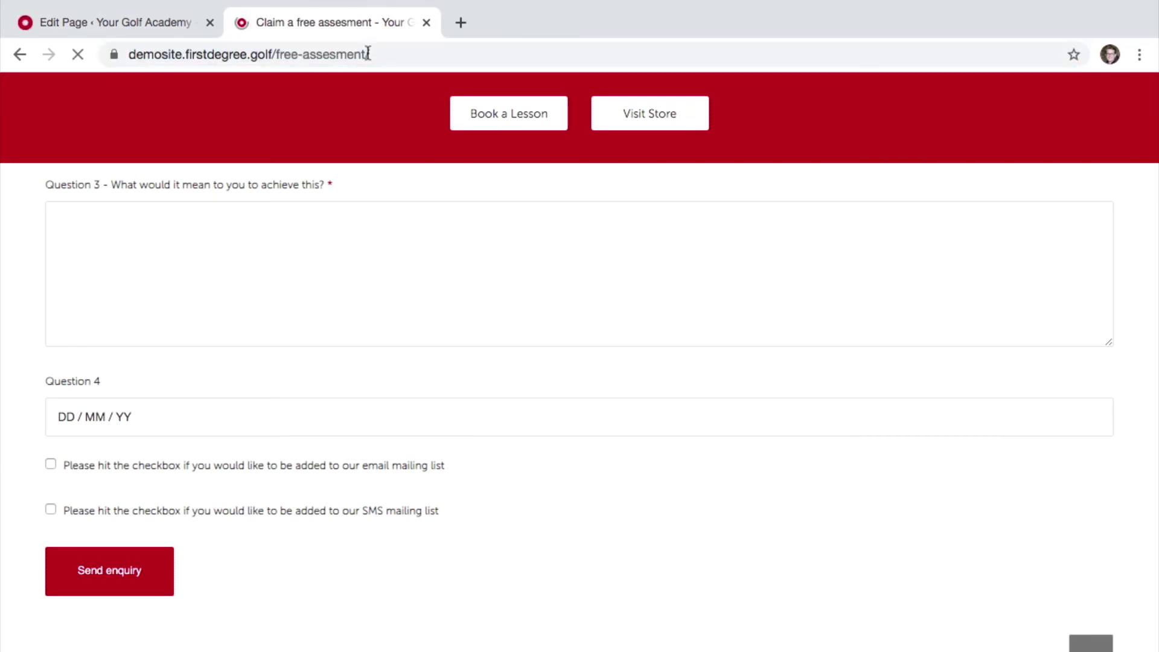
scroll(426, 237, up, 12)
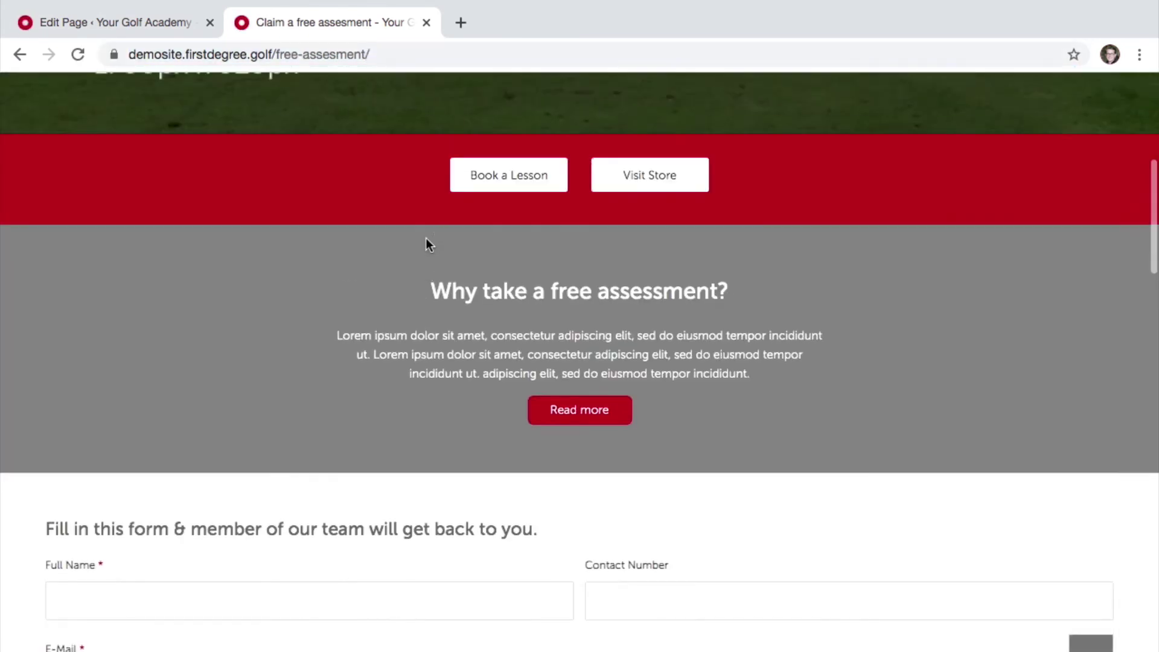
scroll(425, 237, down, 3)
- Enter a test full name, contact number and e-mail, and answer Question 1 with 'This is a test'
click(317, 389)
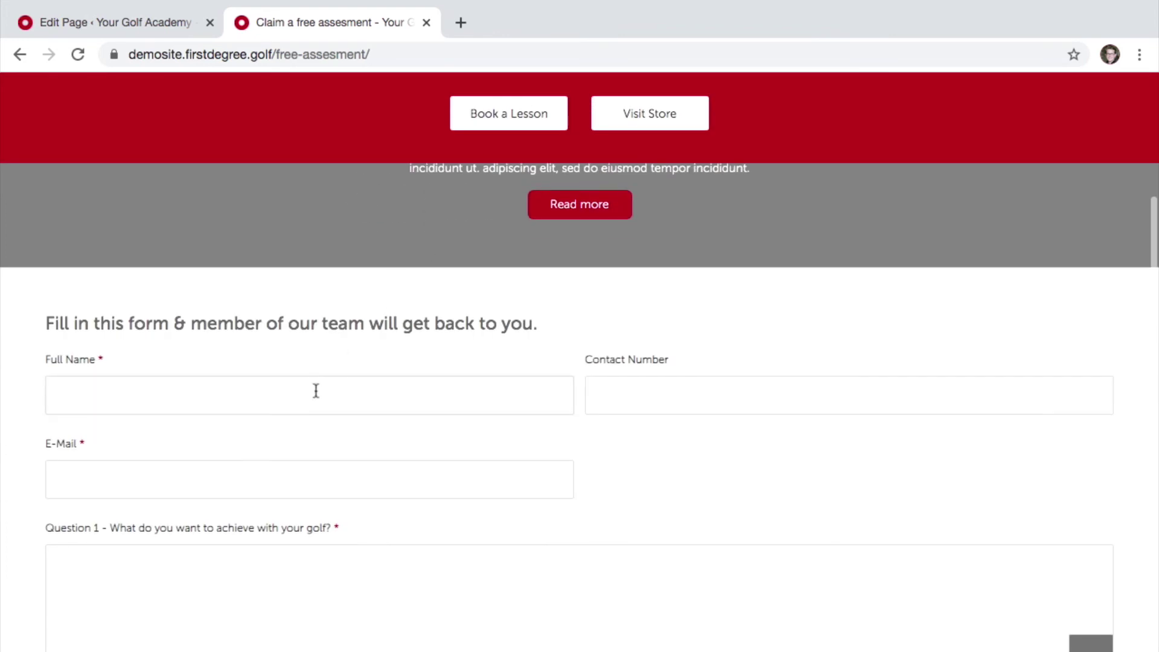
text(Test Form)
click(676, 399)
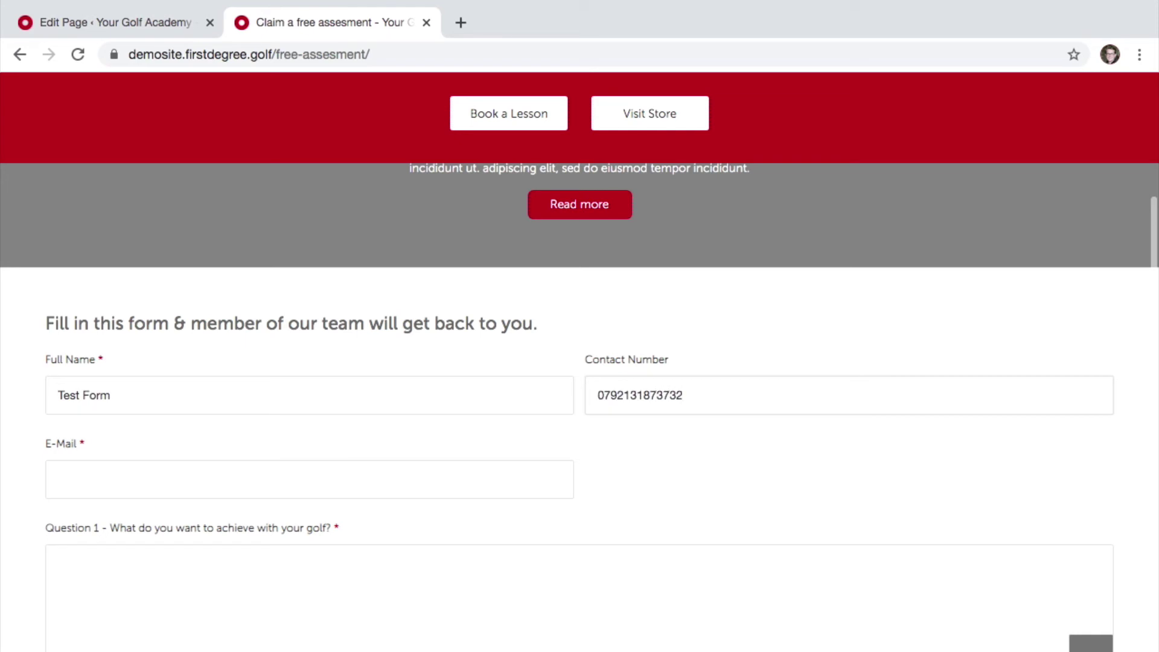
click(302, 484)
text(test@test.co.uk)
click(168, 589)
text(This is a test)
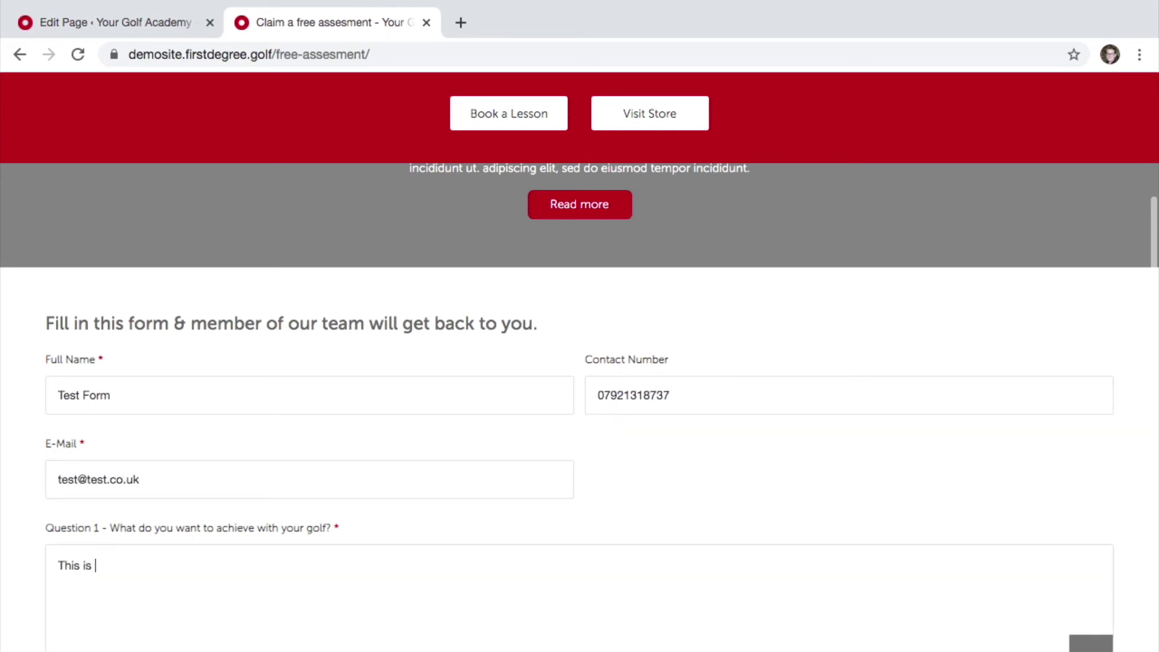
- Copy 'This is a test' into the next answer, the overview and Question 3
triple_click(129, 568)
scroll(128, 568, down, 1)
key(ctrl+c)
key(Tab)
key(ctrl+v)
key(Tab)
key(ctrl+v)
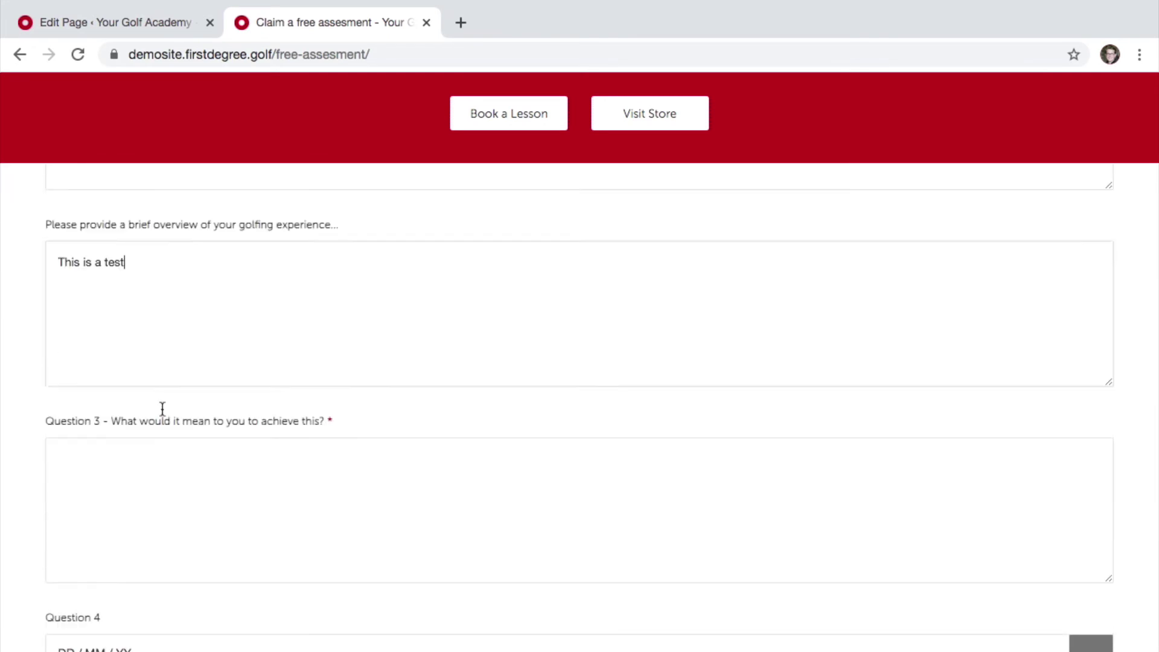
key(Tab)
key(ctrl+v)
- Pick 13 / 05 / 2020 for Question 4, opt in to email and SMS lists, and send the enquiry
click(152, 419)
click(146, 580)
click(50, 454)
click(51, 499)
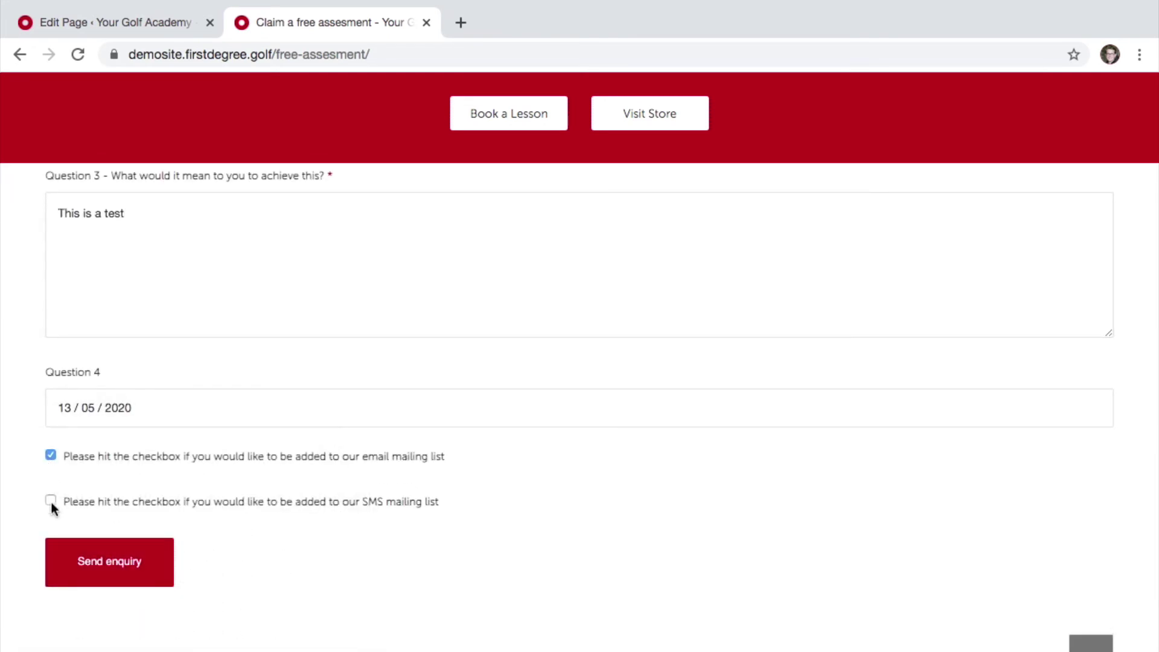
click(144, 554)
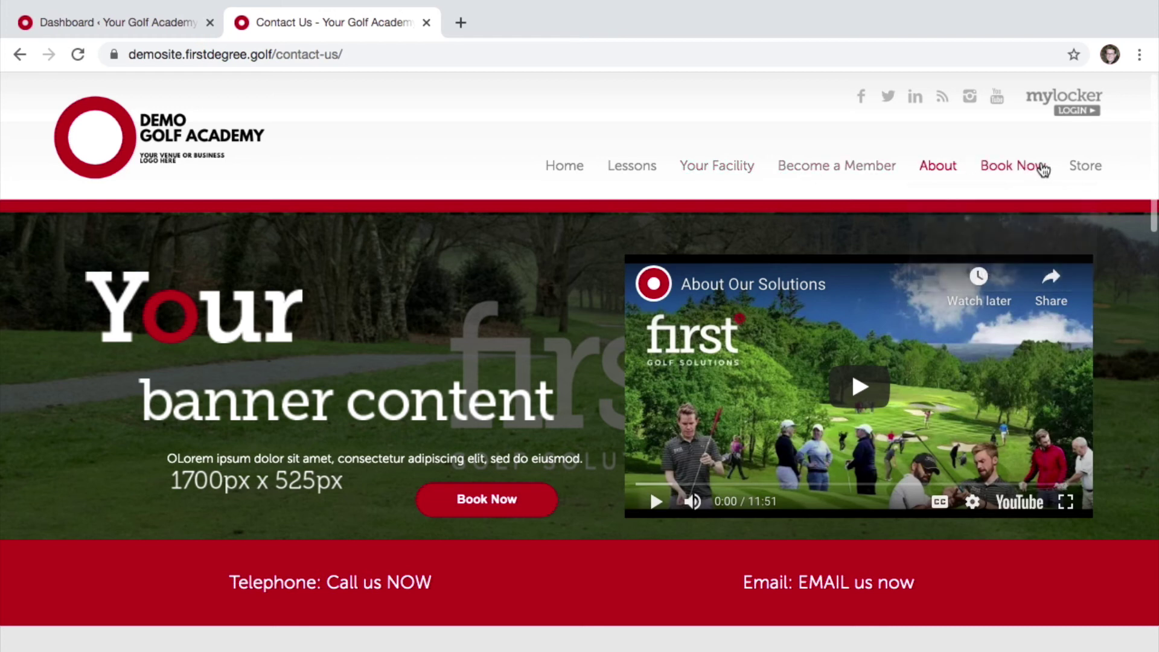
- Look over the Contact Us message form and its subject list without choosing, then return to the Dashboard
mouse_move(948, 172)
scroll(872, 291, down, 7)
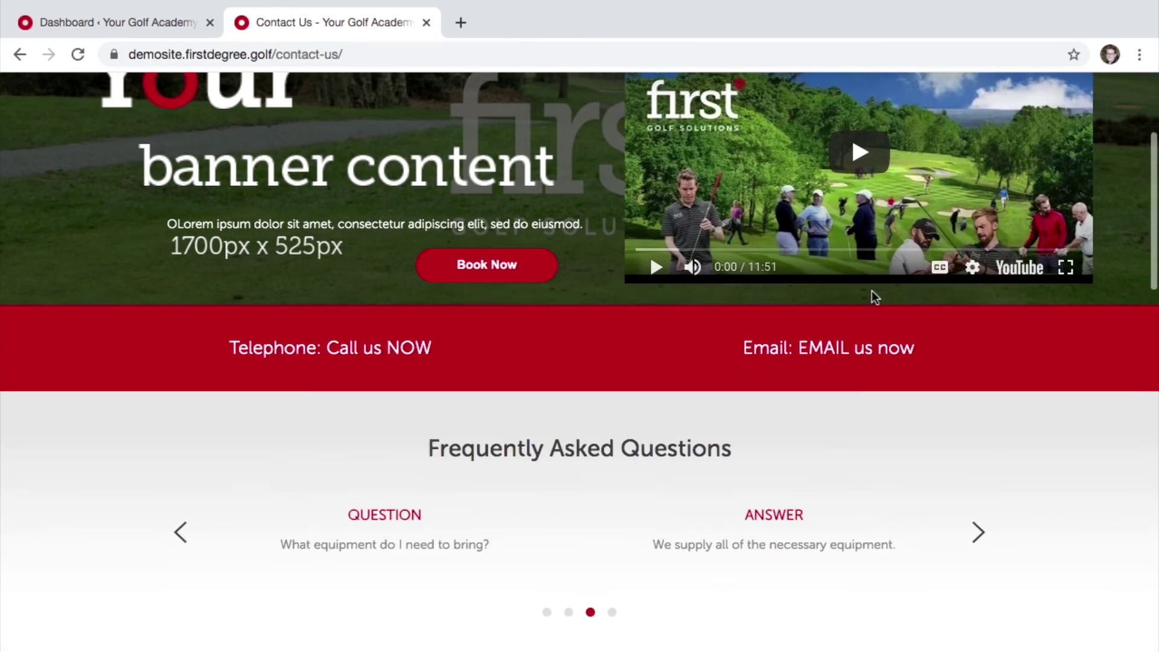
scroll(871, 291, down, 12)
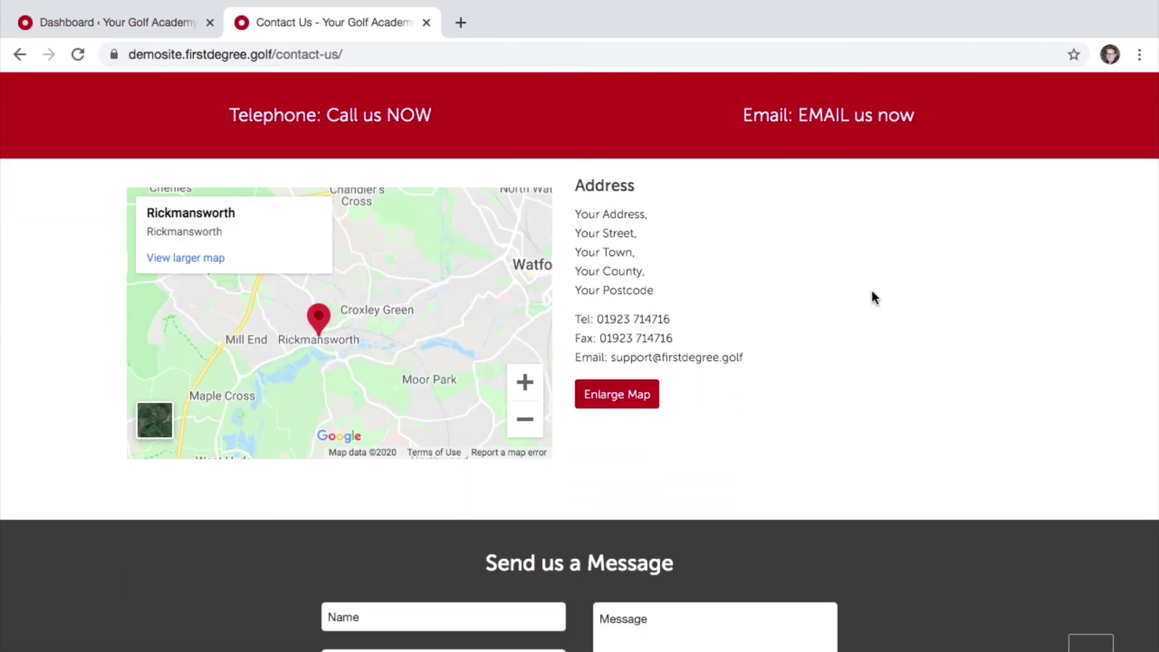
scroll(872, 291, down, 2)
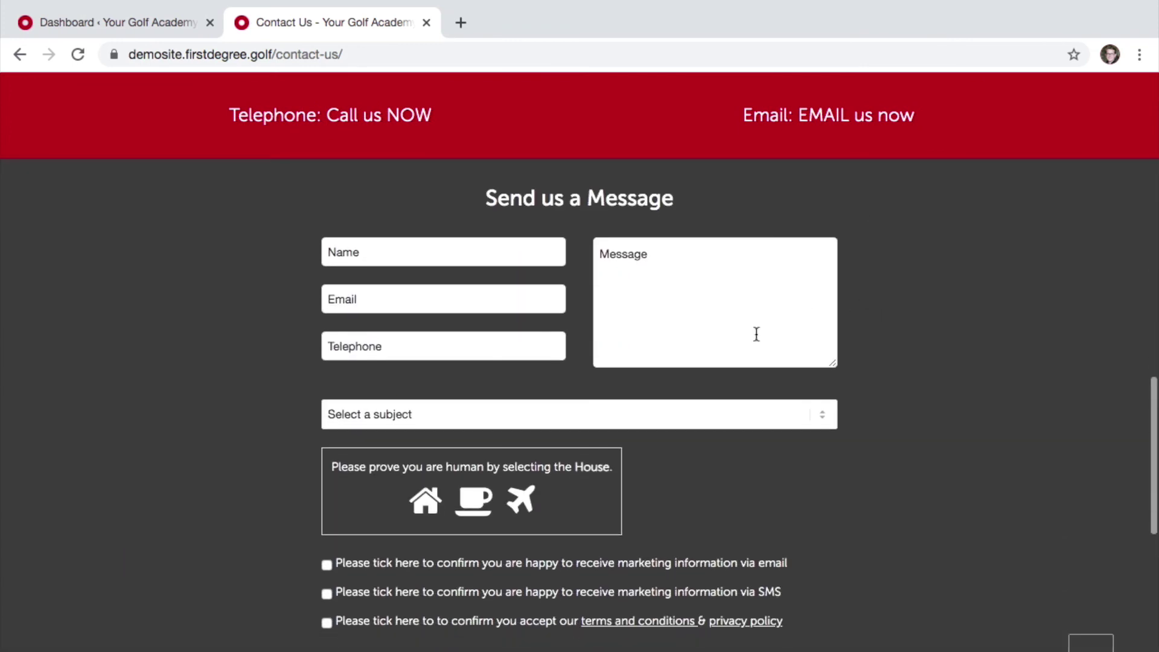
click(624, 415)
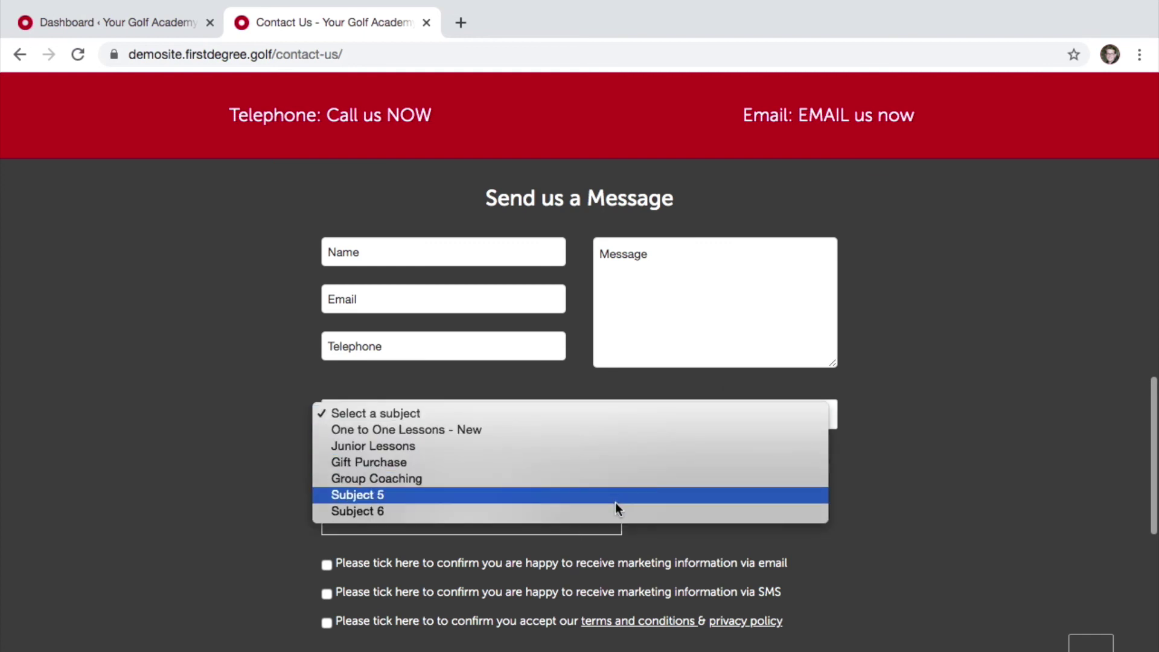
click(908, 473)
scroll(905, 467, down, 3)
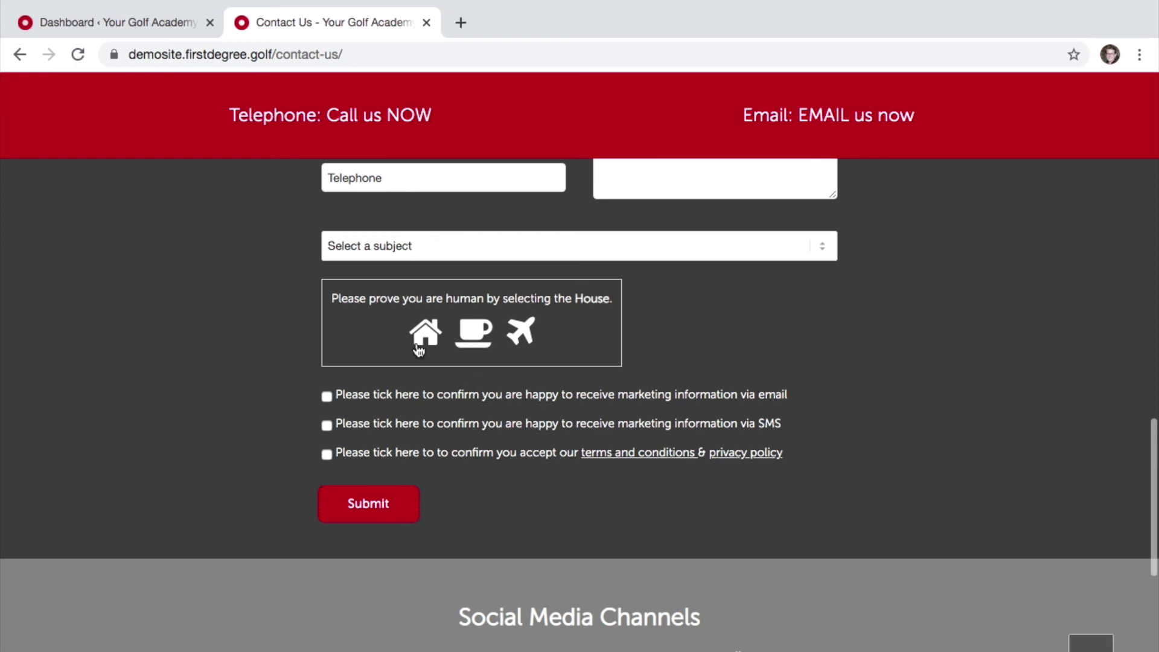
click(119, 19)
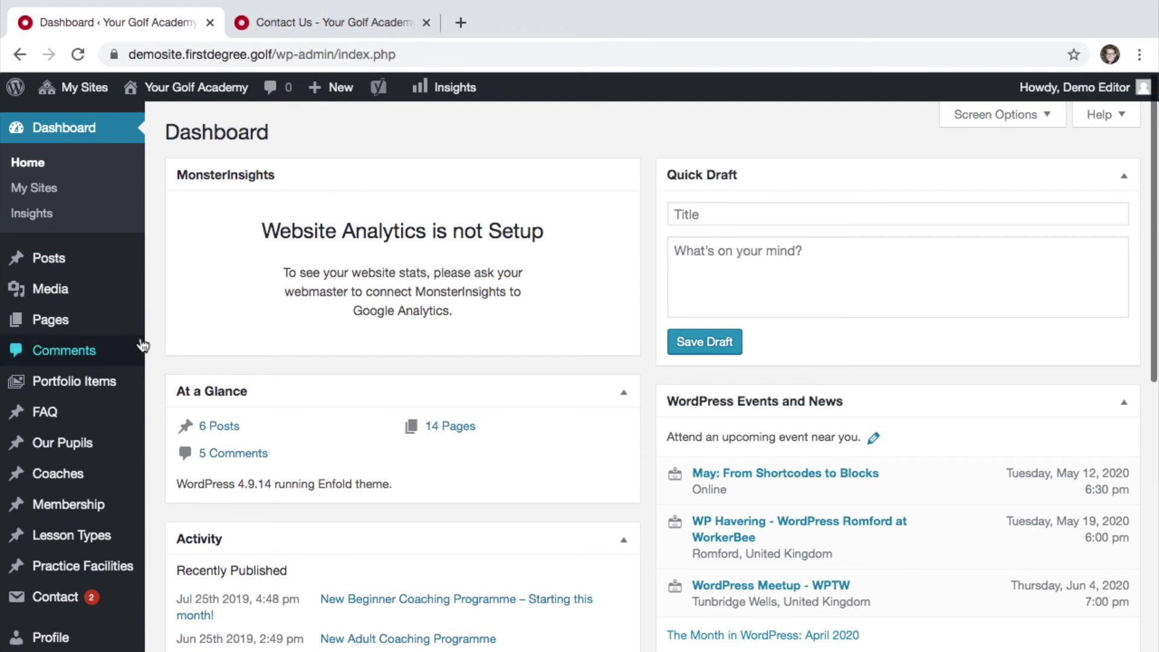
- Go to Contact > Contact Forms and open the Contact Us form
mouse_move(45, 608)
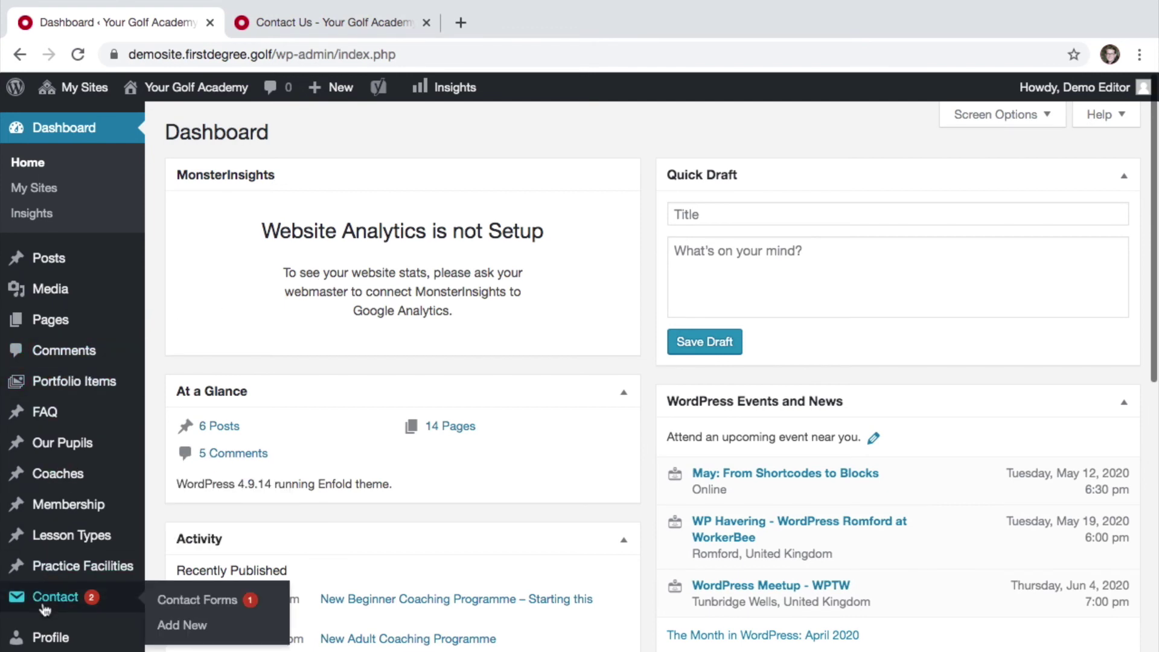
click(169, 607)
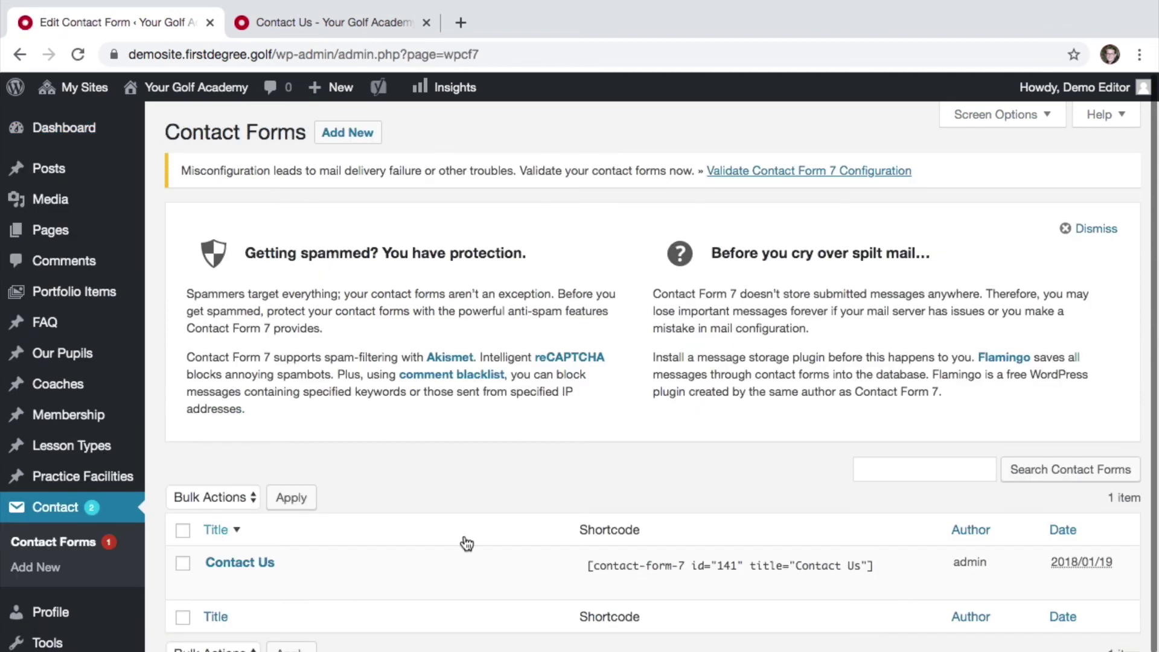
click(261, 568)
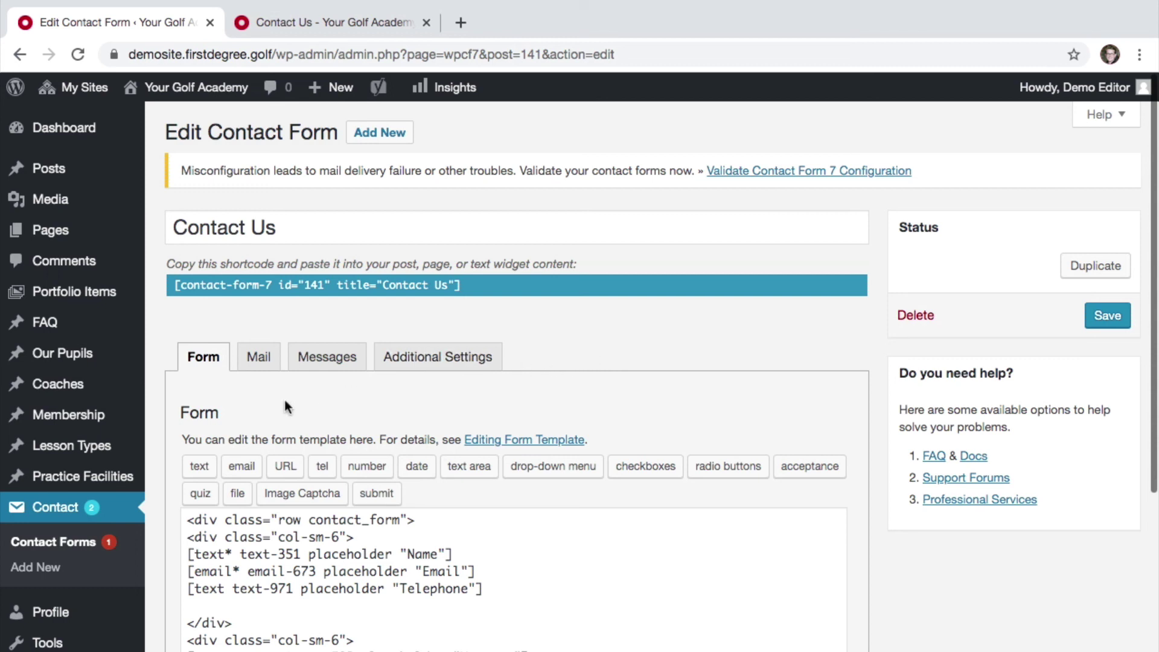
- Look through the Contact Us form's Mail and Mail (2) settings, then save the form
click(268, 366)
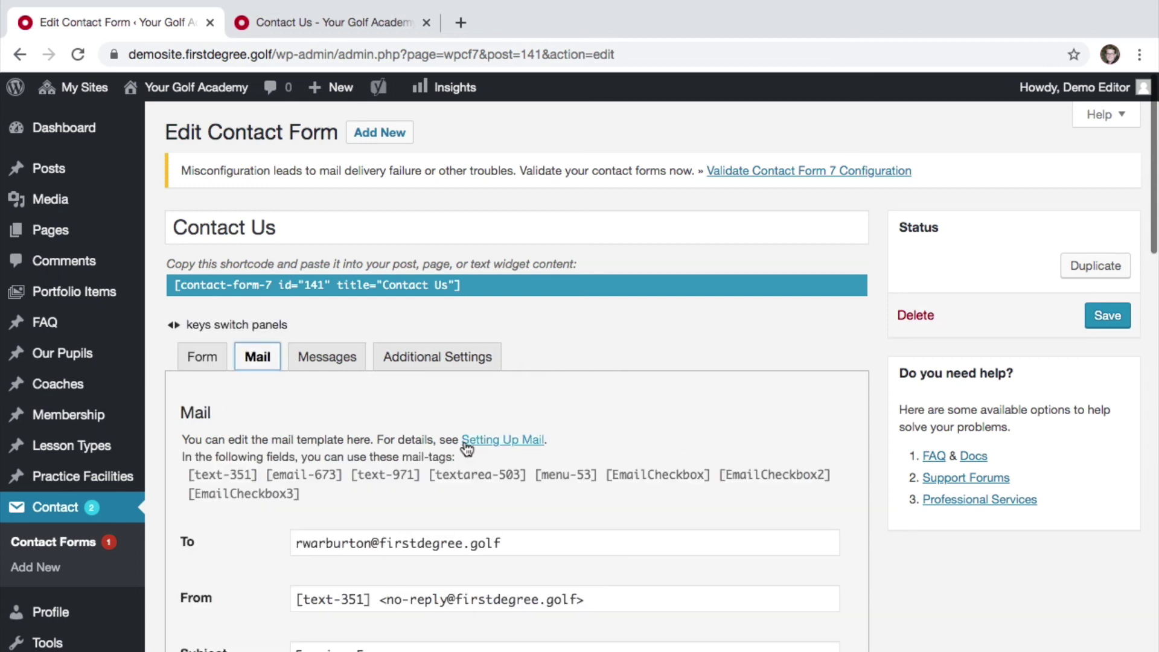
scroll(466, 447, down, 15)
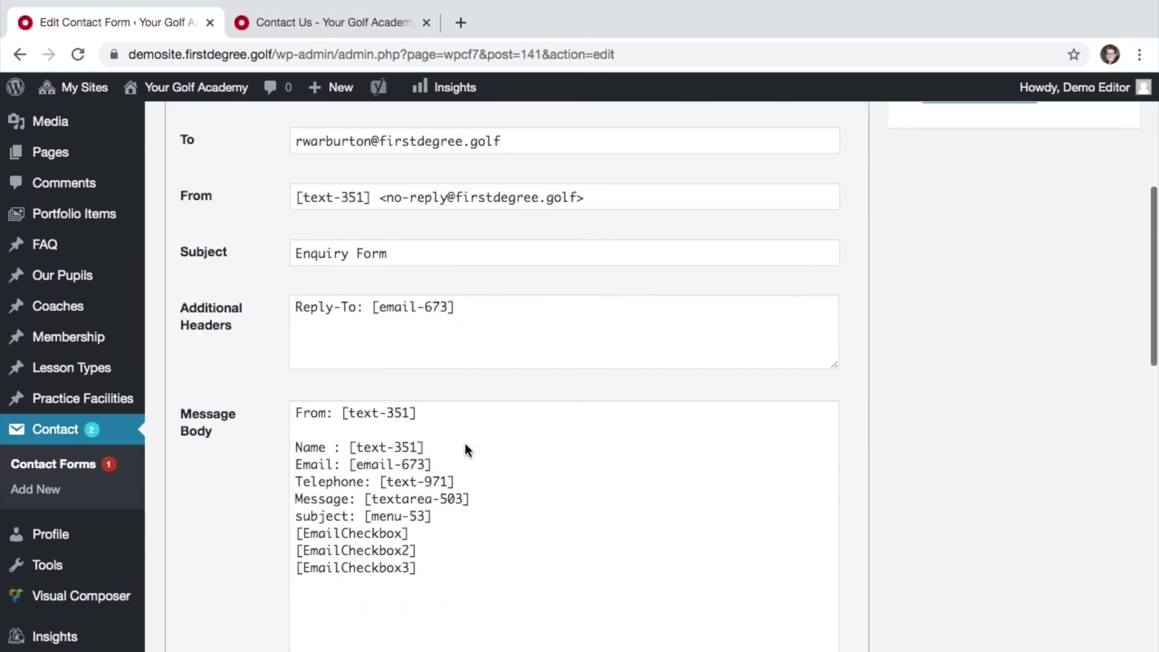
scroll(465, 448, down, 5)
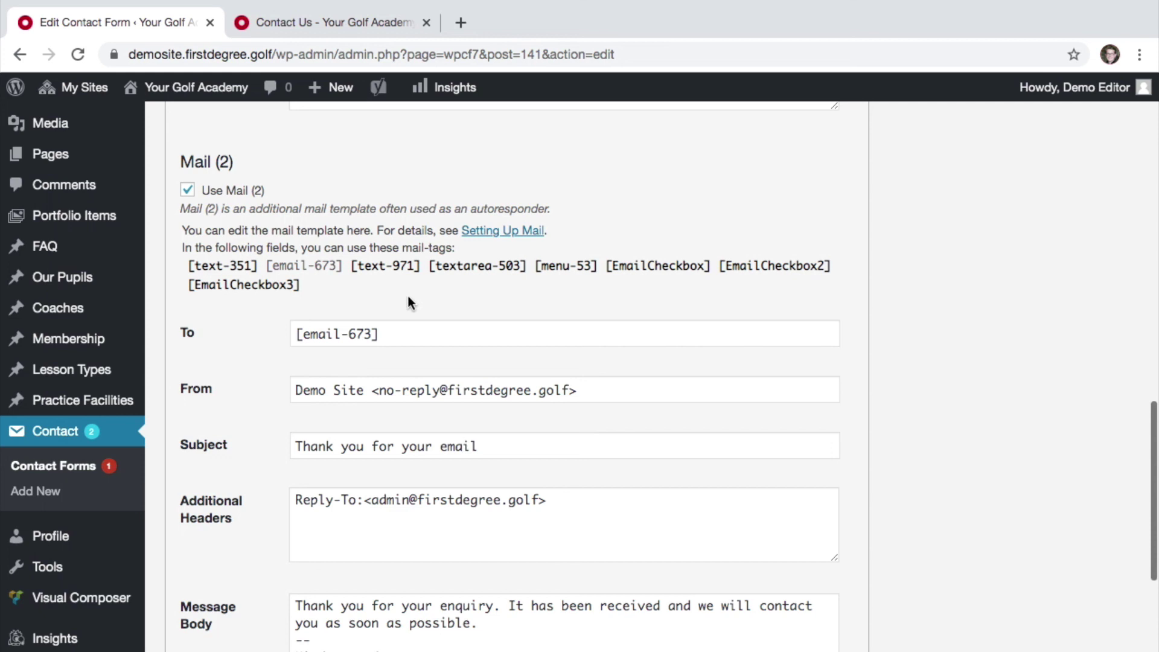
scroll(539, 504, down, 3)
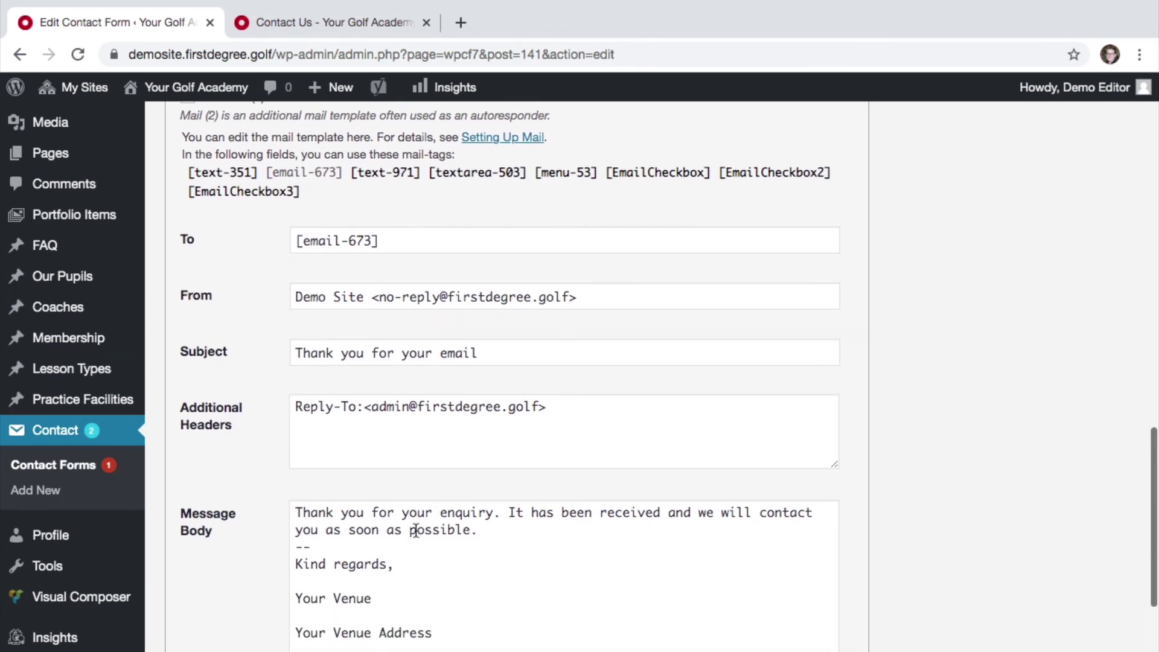
scroll(530, 552, down, 3)
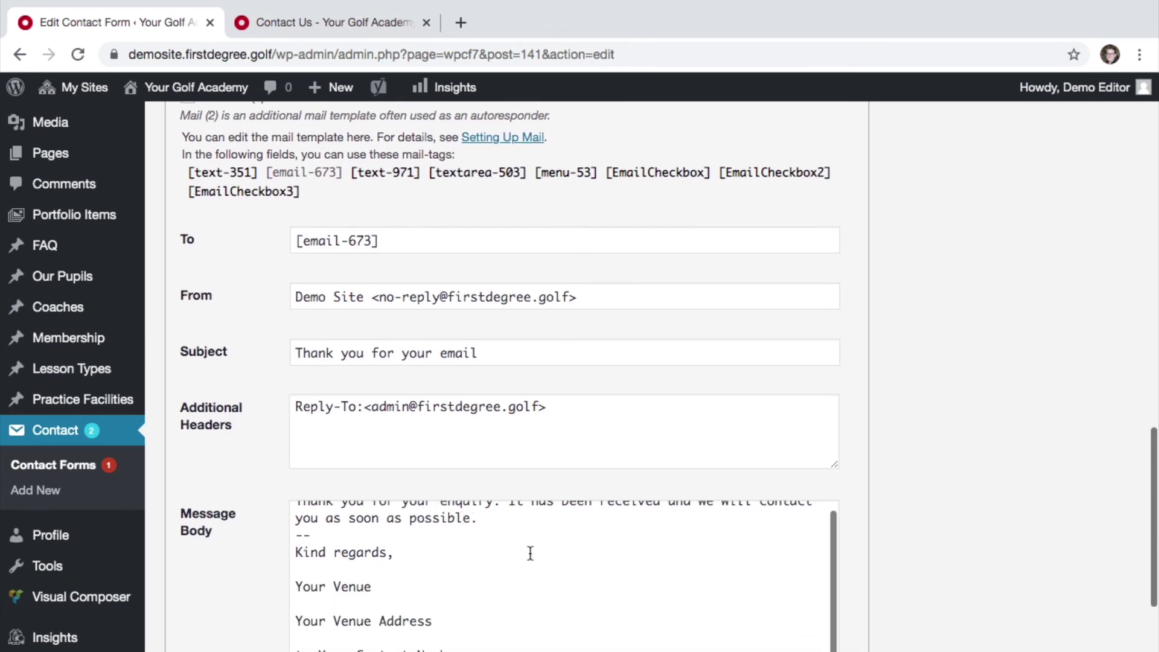
scroll(530, 553, up, 3)
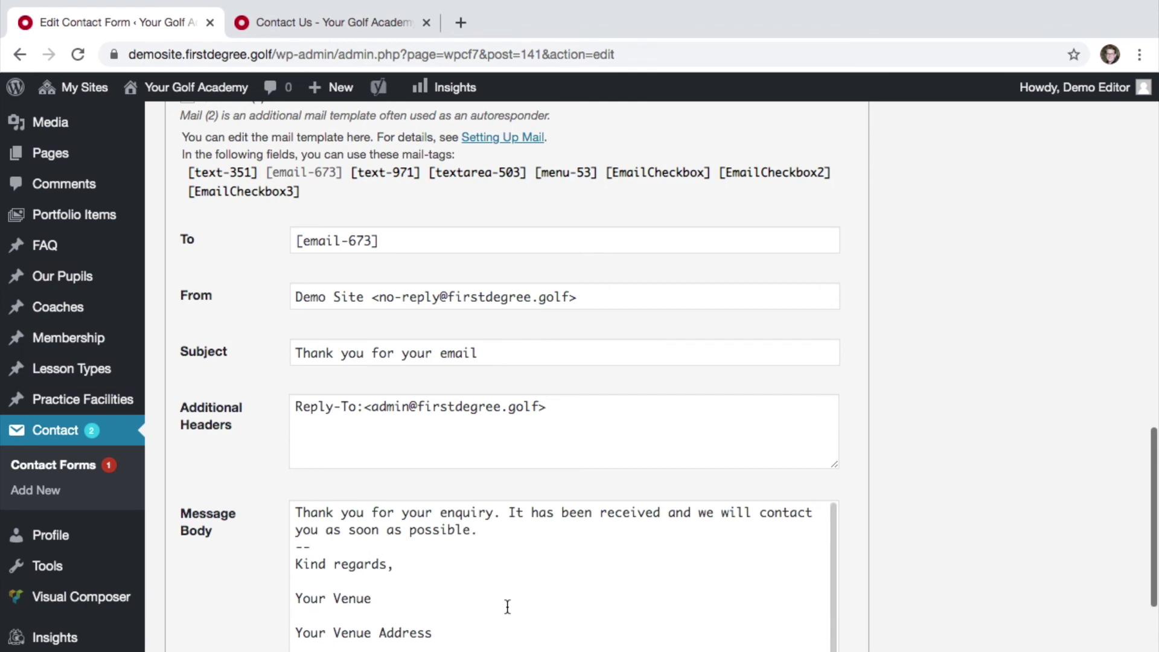
scroll(881, 526, down, 5)
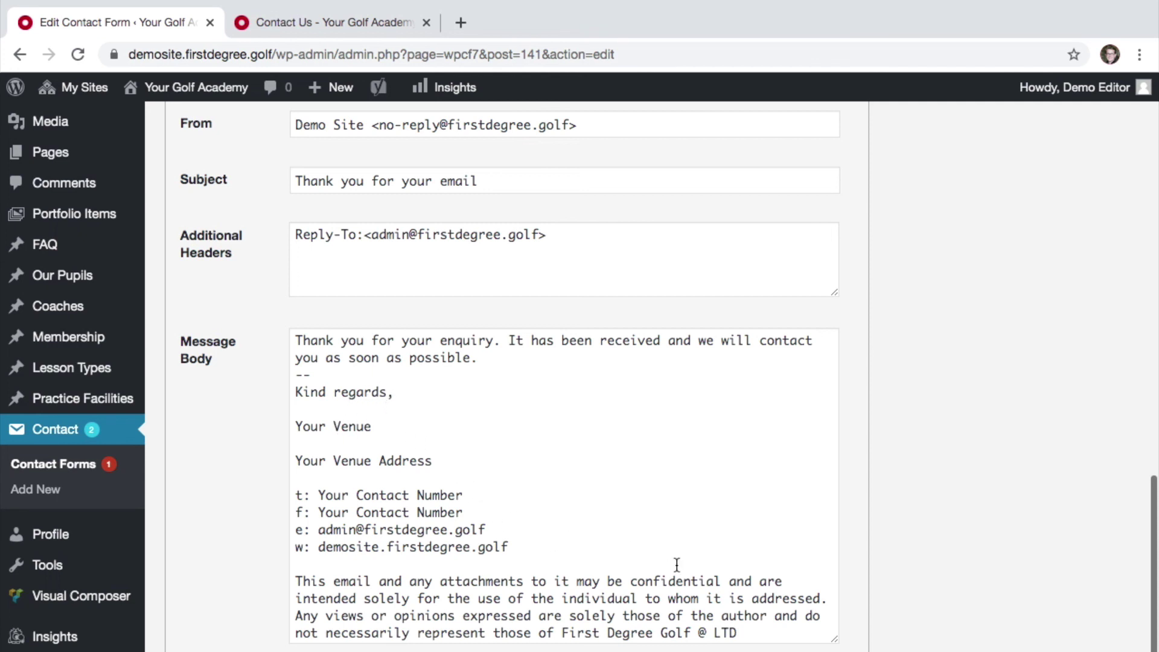
scroll(839, 537, down, 4)
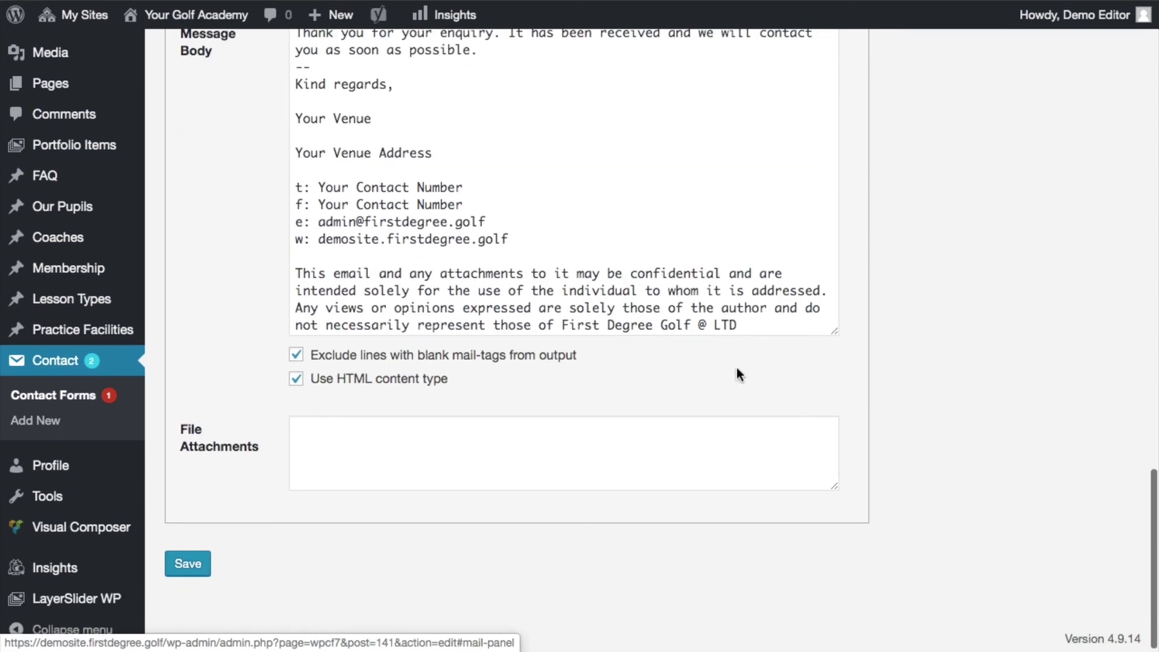
scroll(736, 367, up, 3)
scroll(737, 367, down, 3)
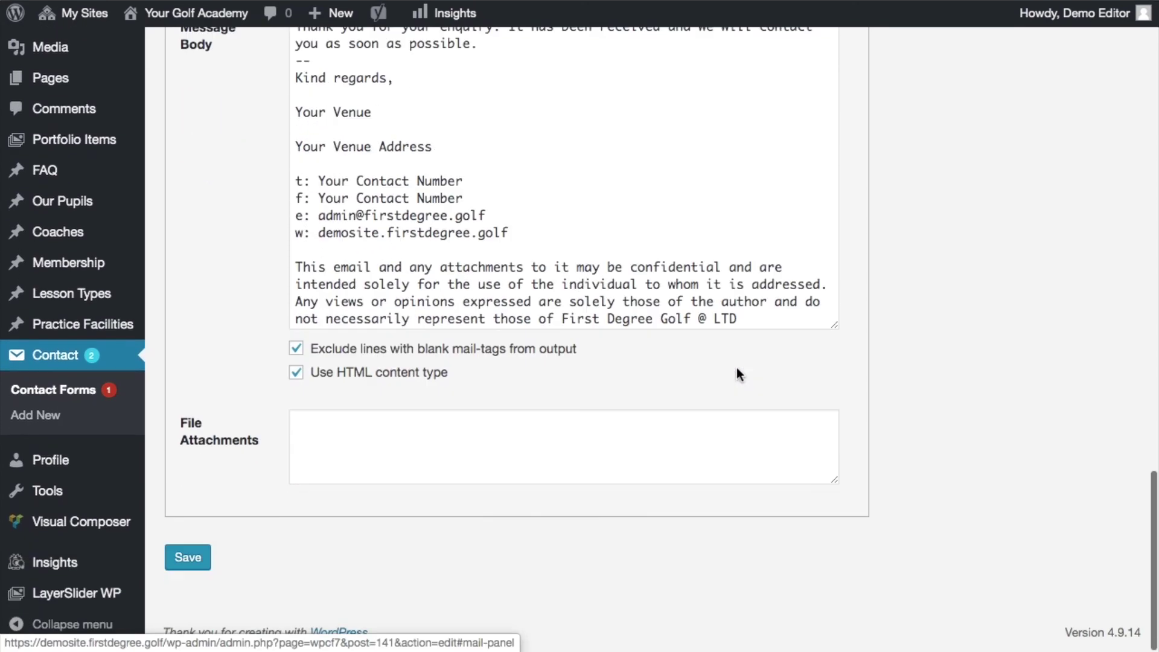
click(209, 556)
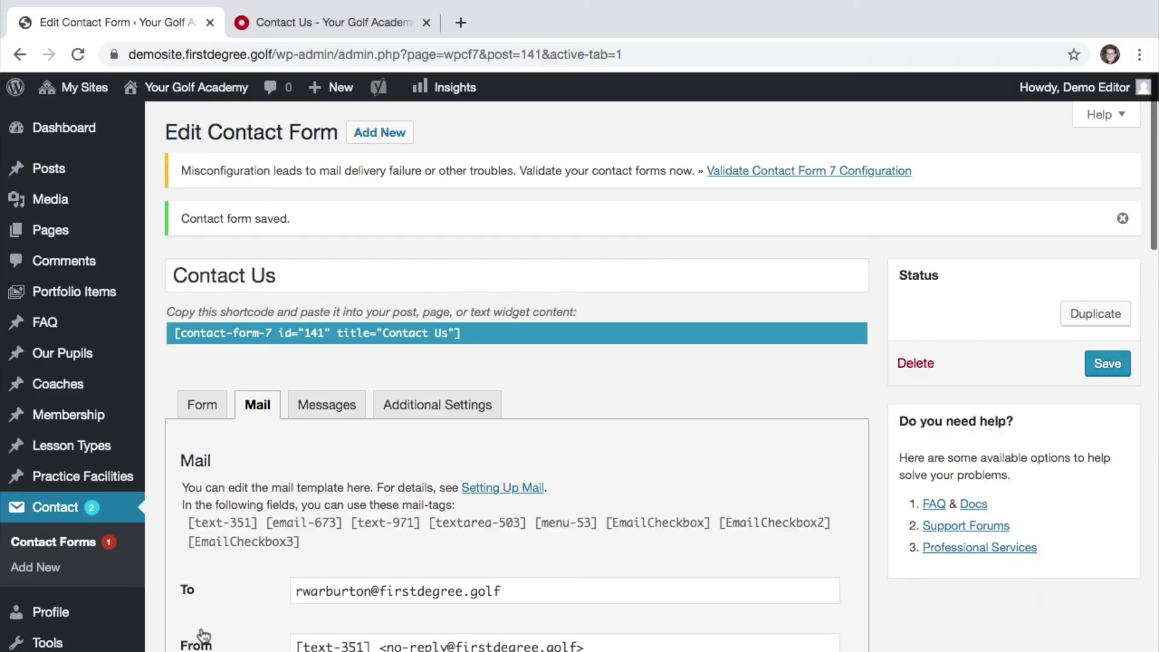
- Reload the live Contact Us page in its browser tab
click(316, 24)
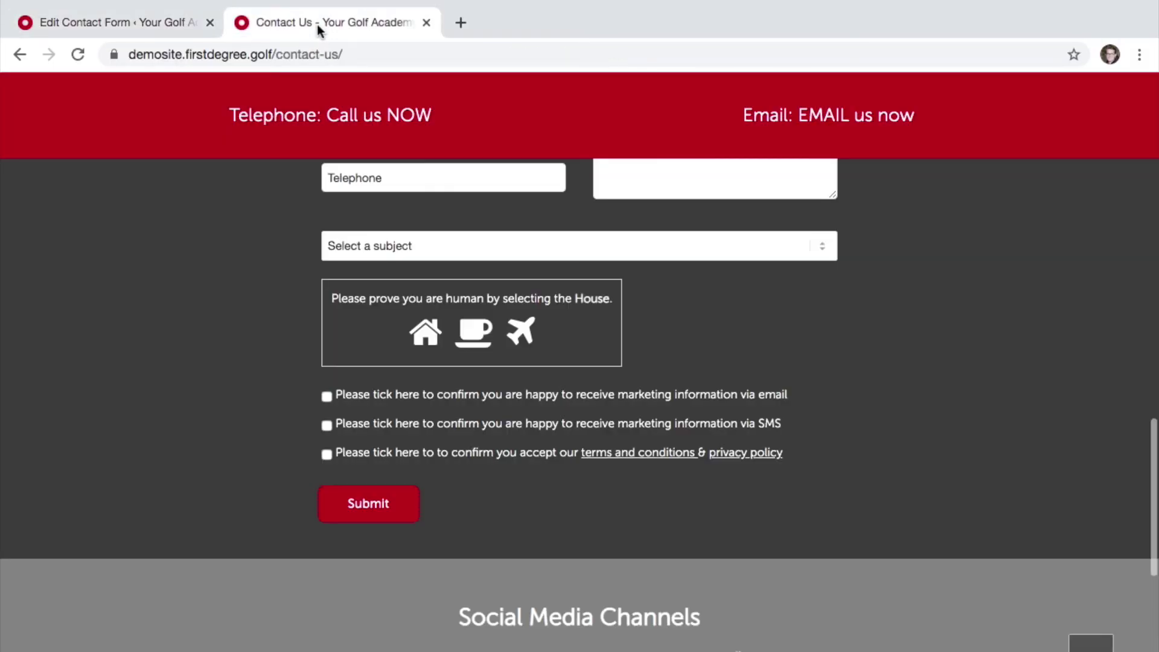
click(305, 52)
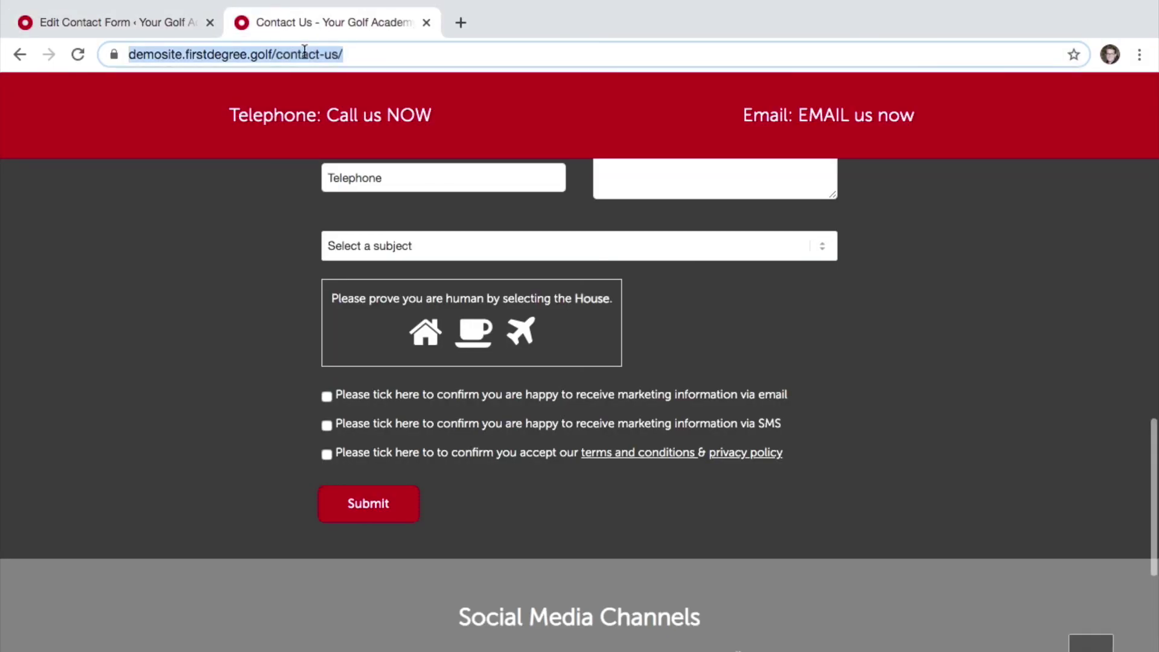
key(Return)
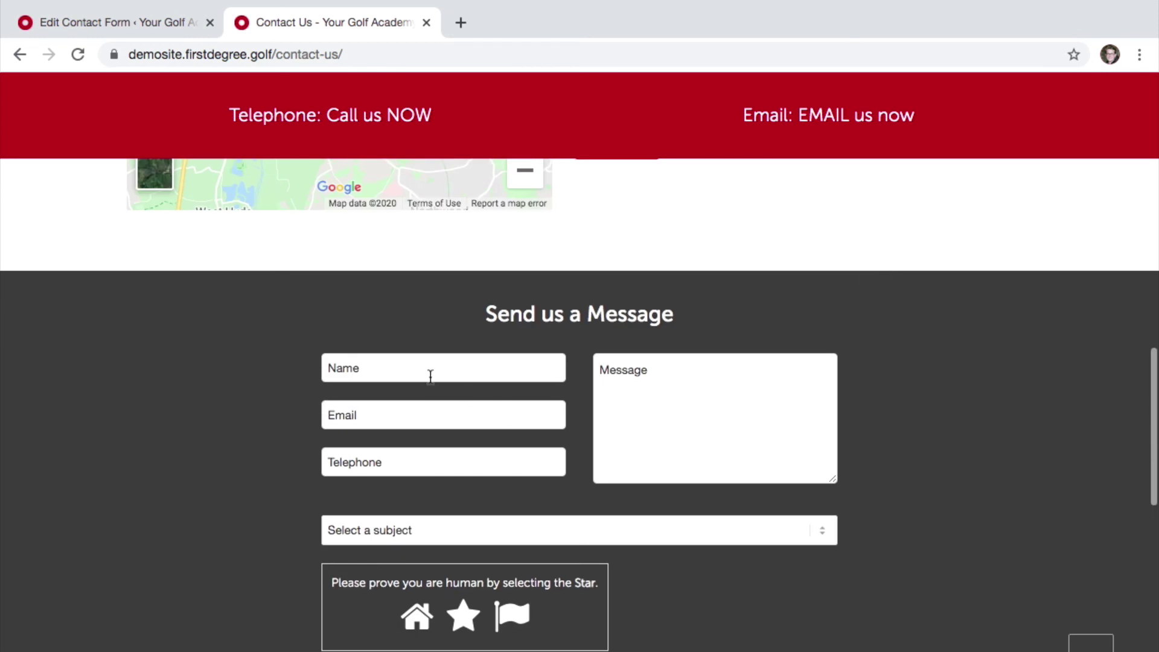